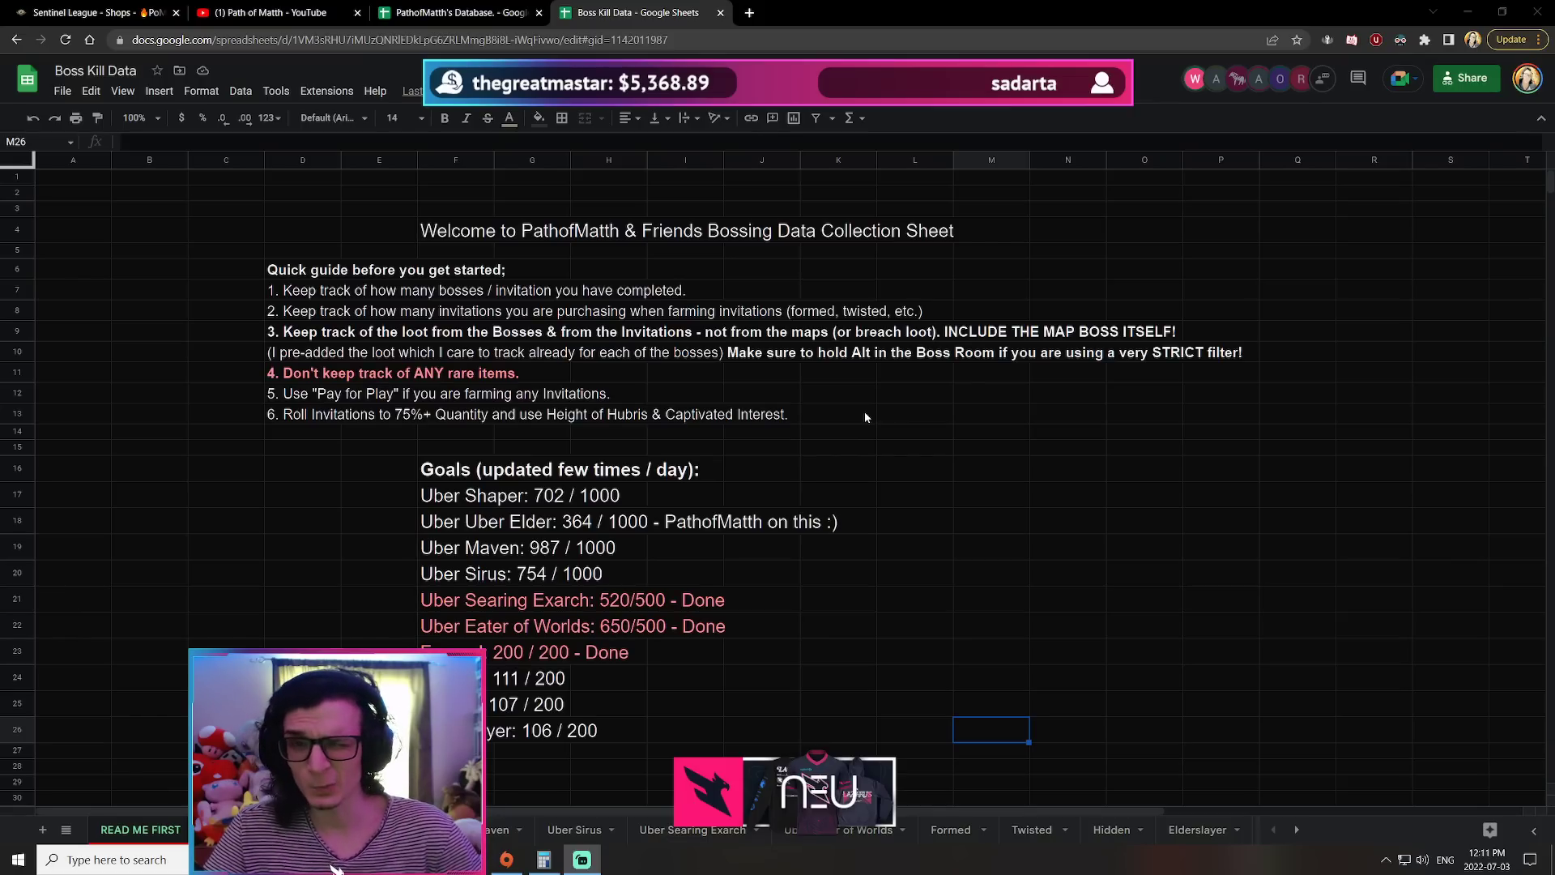
scroll(886, 456, "down", 1)
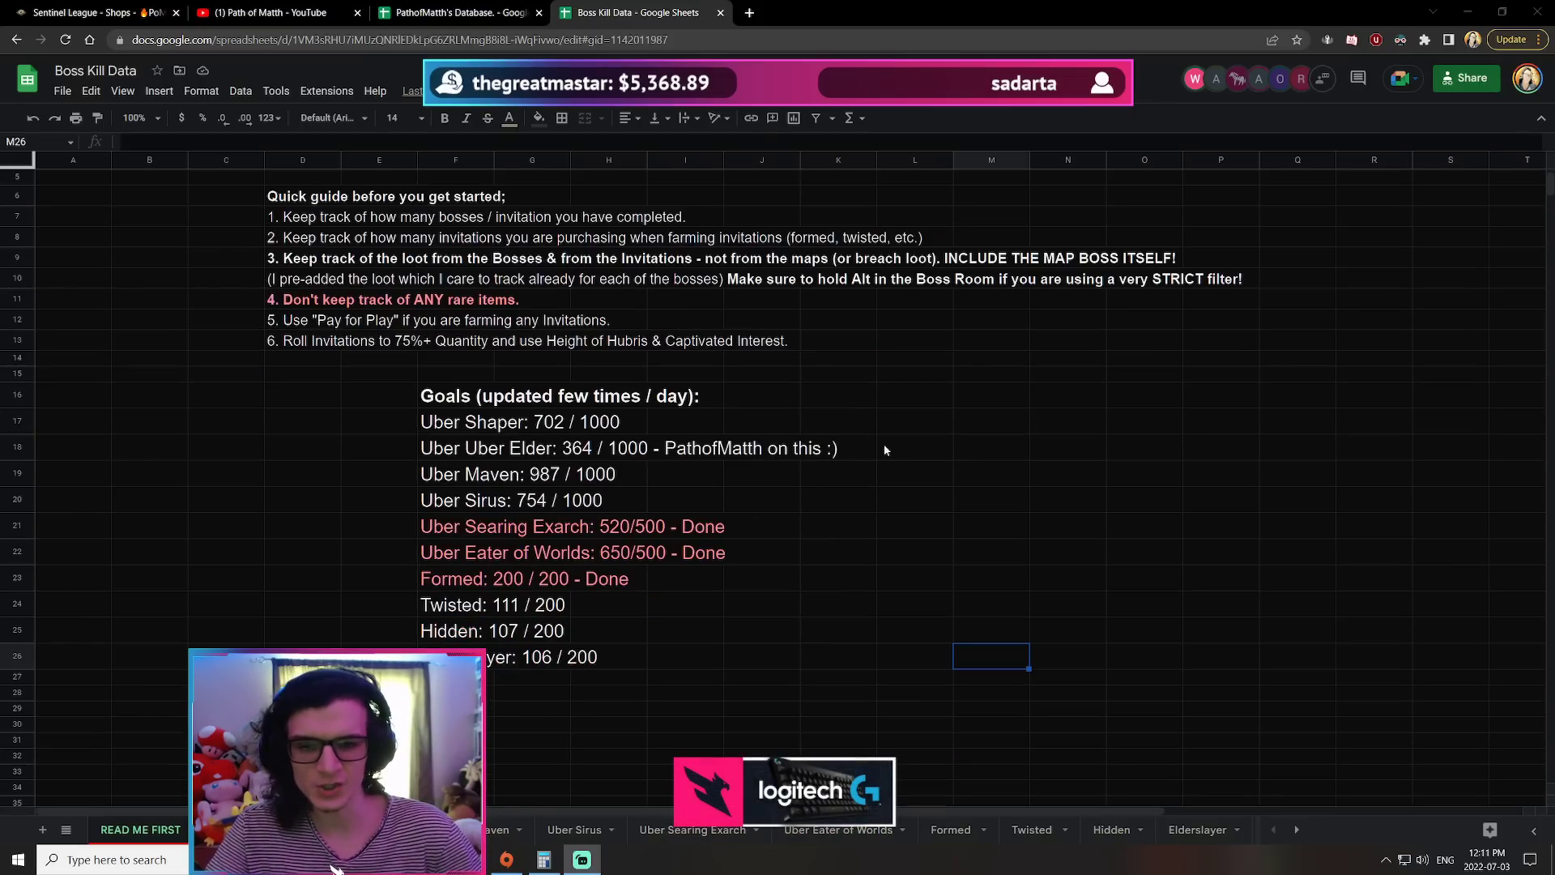
Step: Review the Uber Shaper, Uber Elder, Sirus and Maven goal lines on READ ME FIRST
left_click(425, 422)
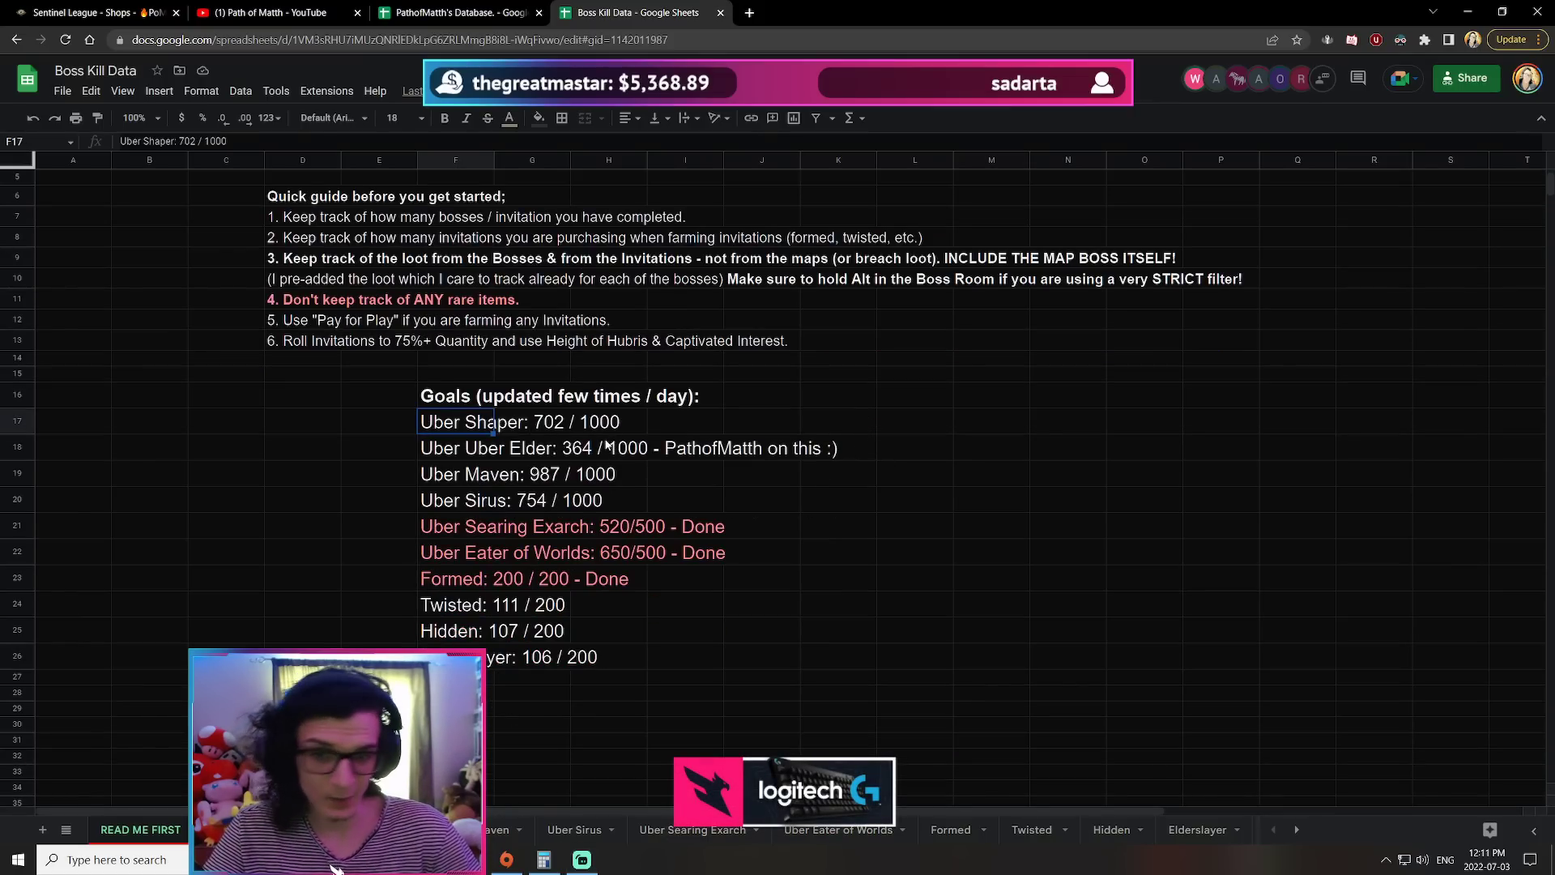
left_click(461, 448)
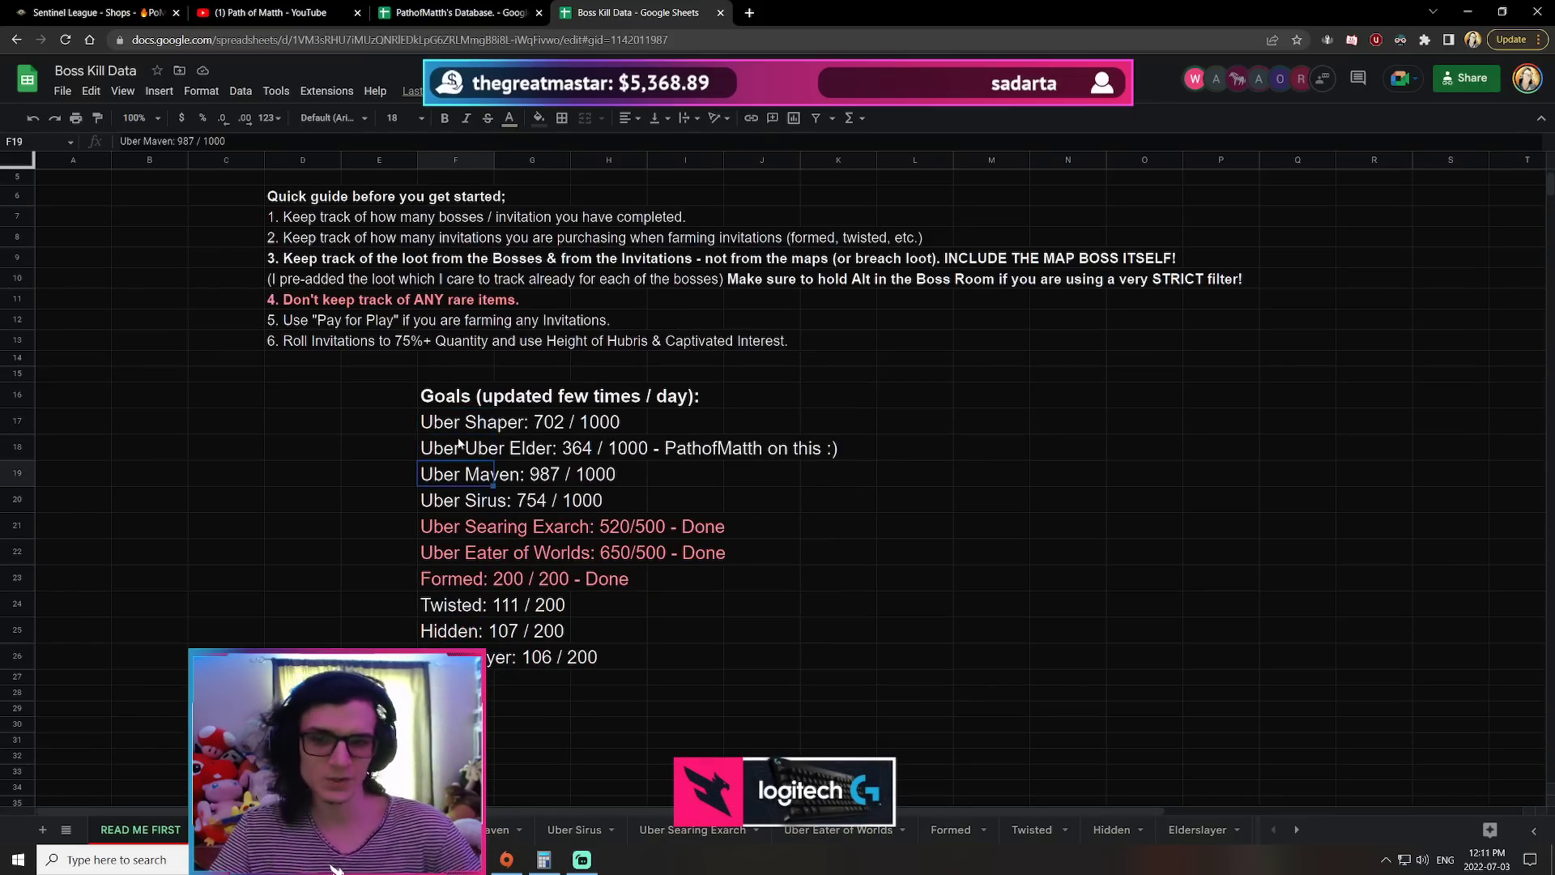
left_click(420, 499)
left_click_drag(442, 426, 753, 513)
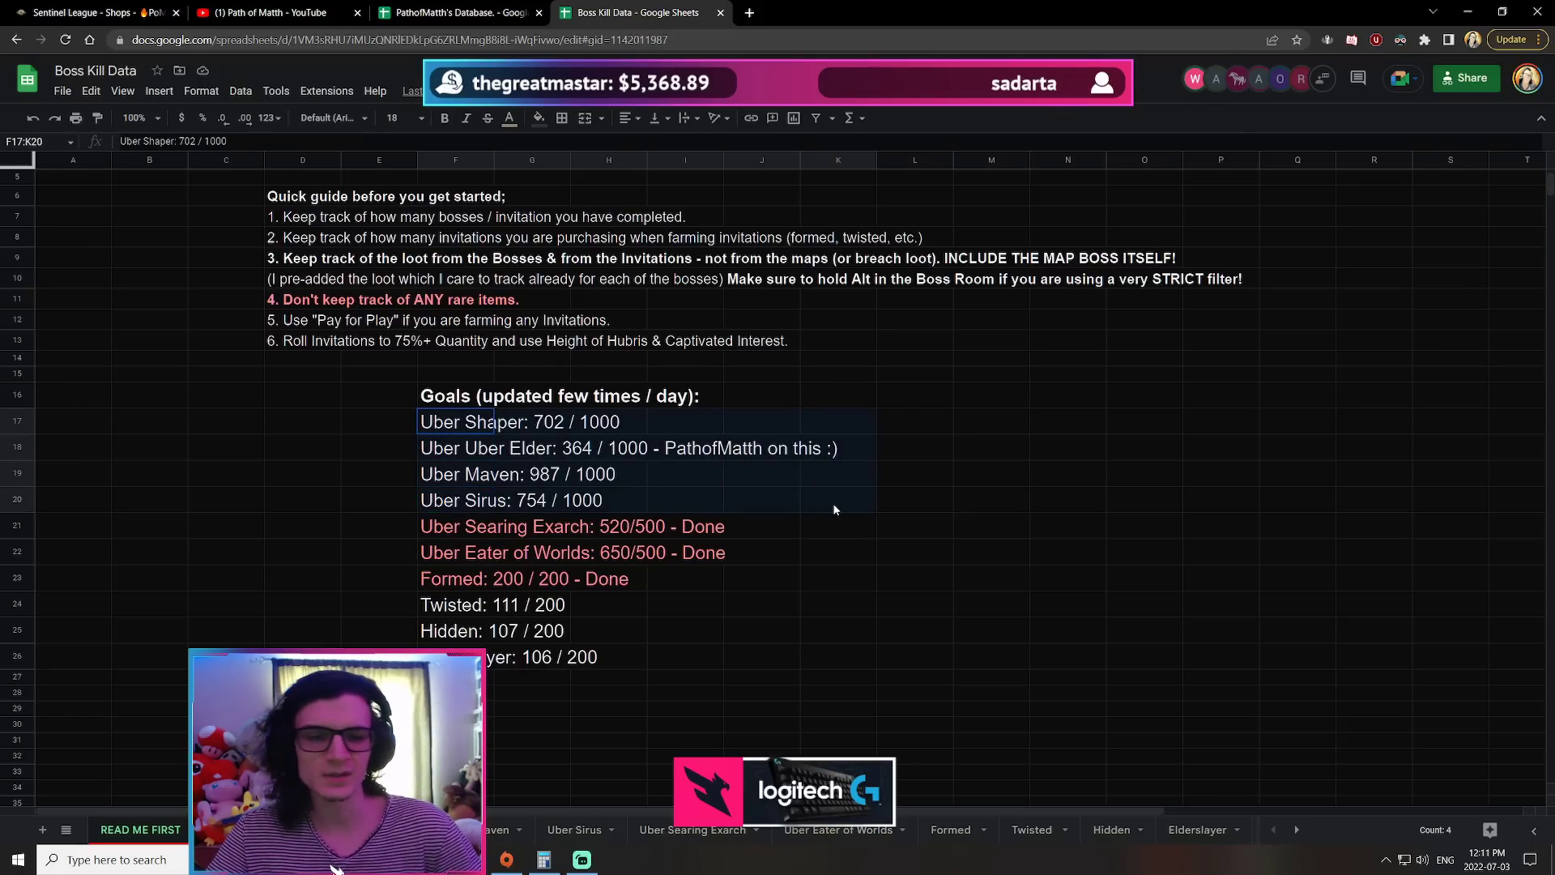
left_click_drag(467, 499, 583, 505)
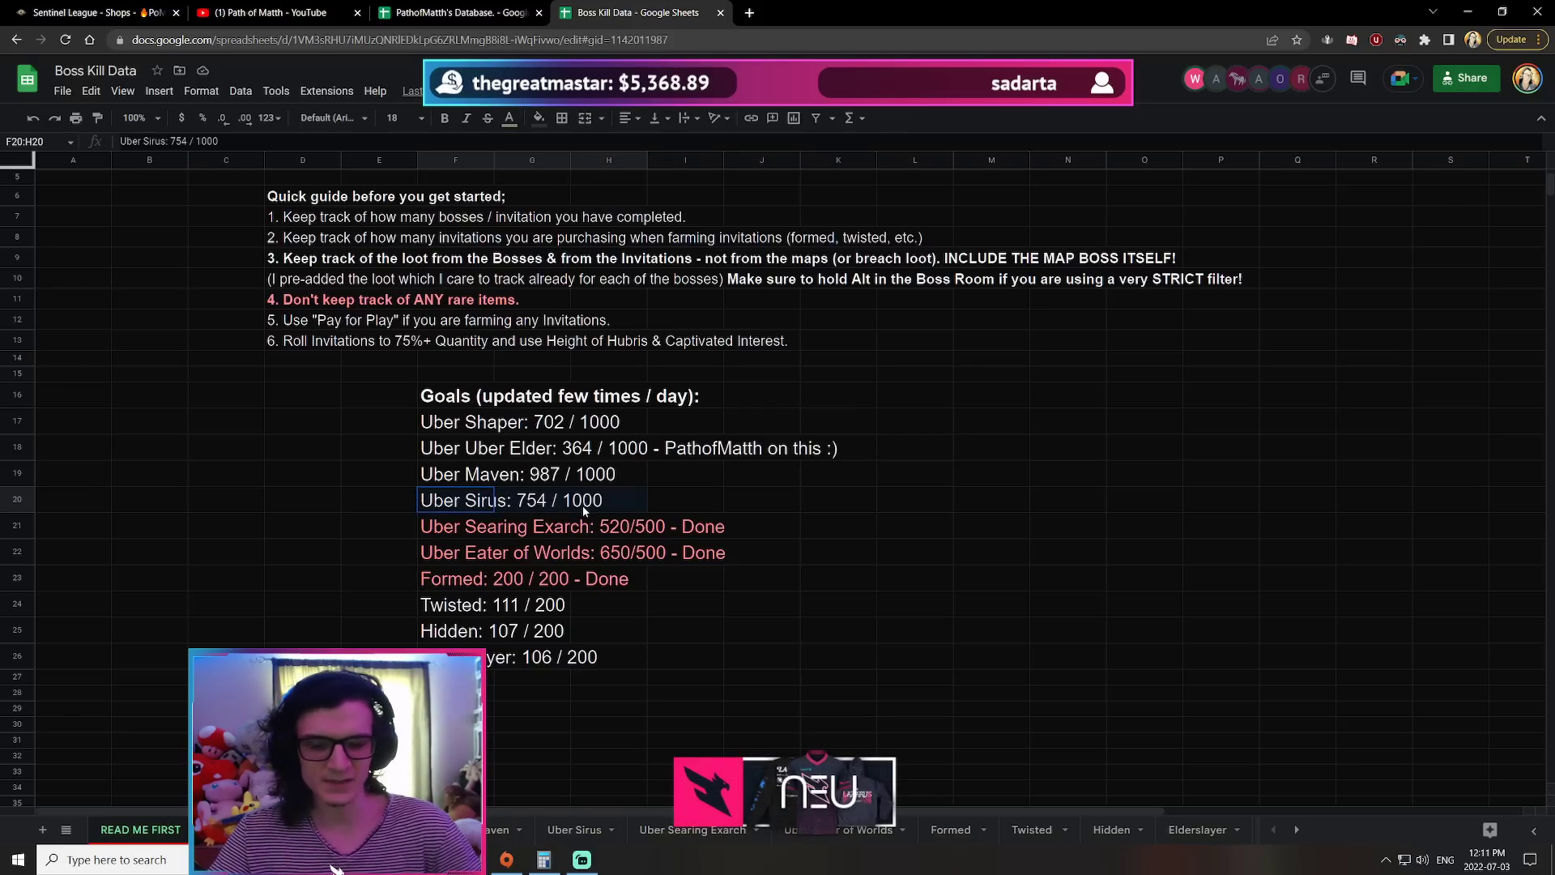
left_click(447, 422)
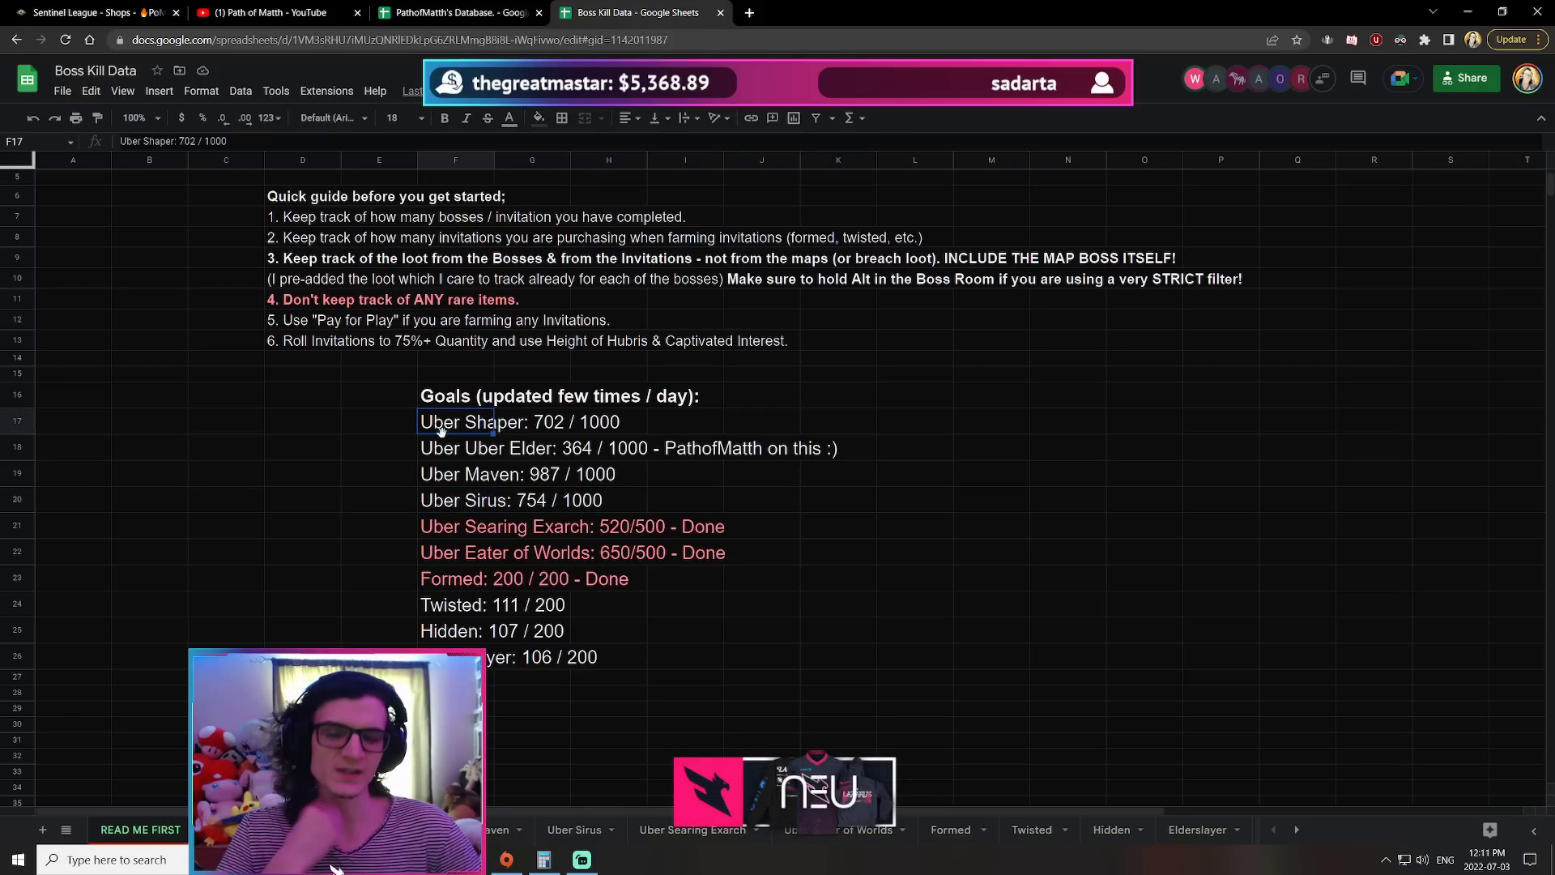
left_click(434, 459)
left_click(440, 487)
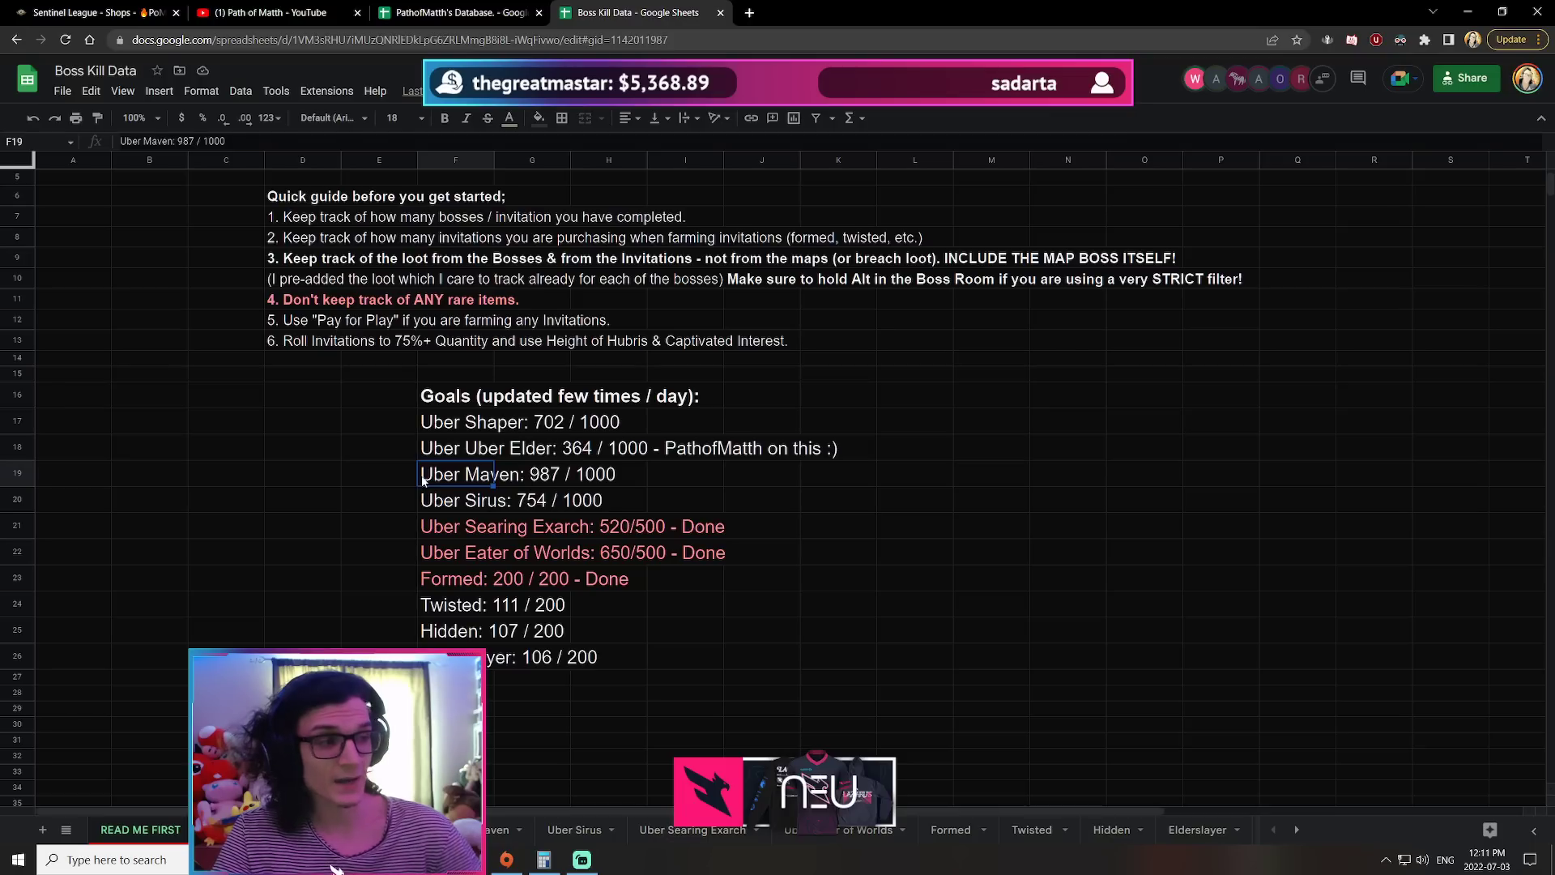
left_click(450, 425)
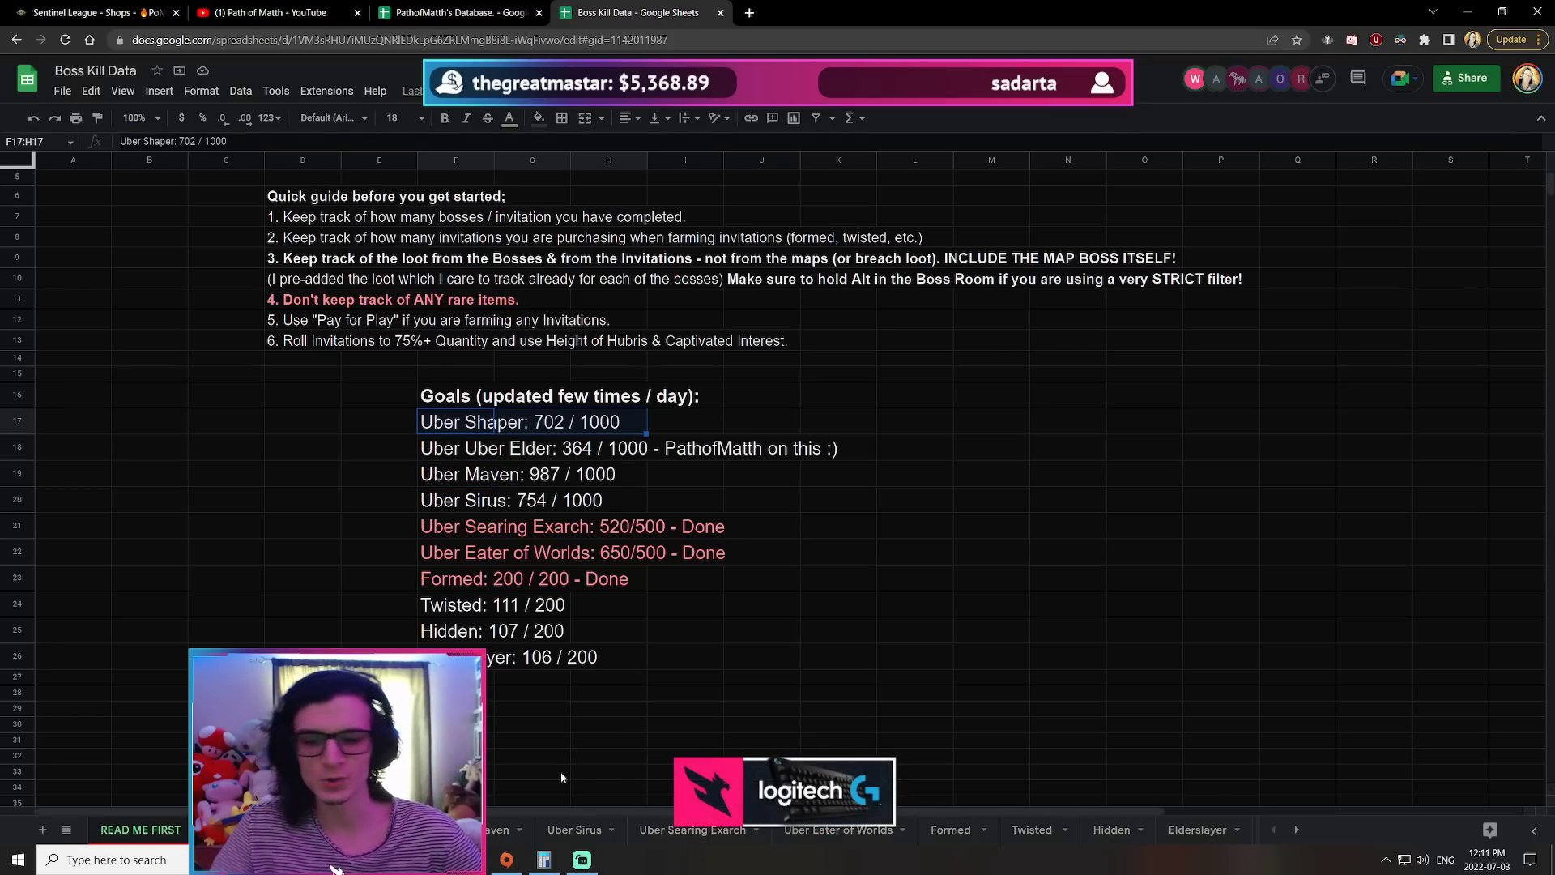
Step: Compare a game stash tab against the Uber Uber Elder goal line
key("alt+Tab")
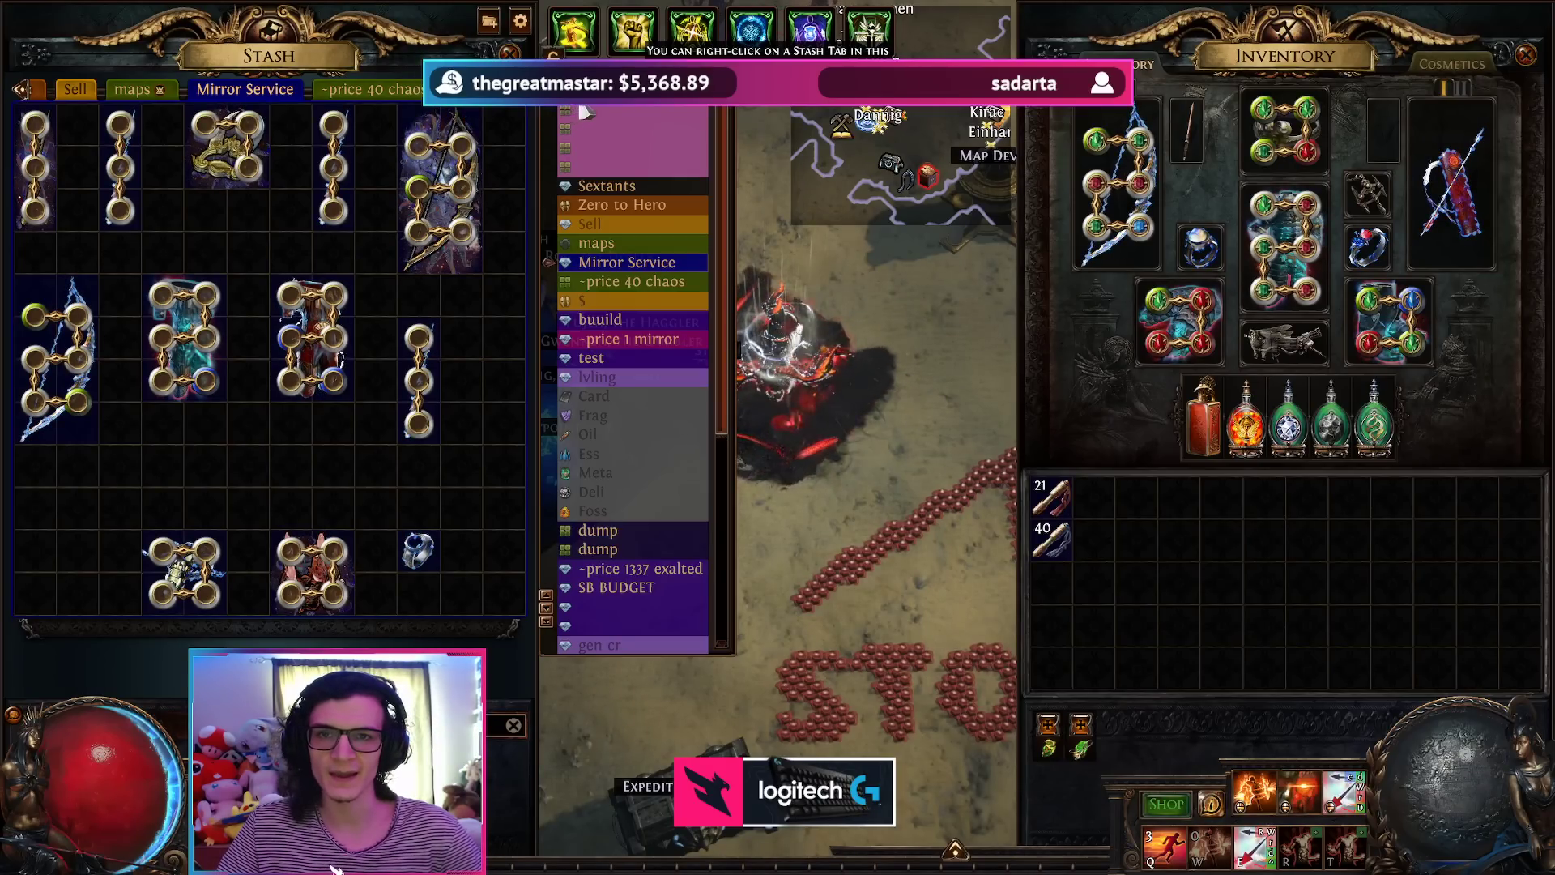
left_click(560, 125)
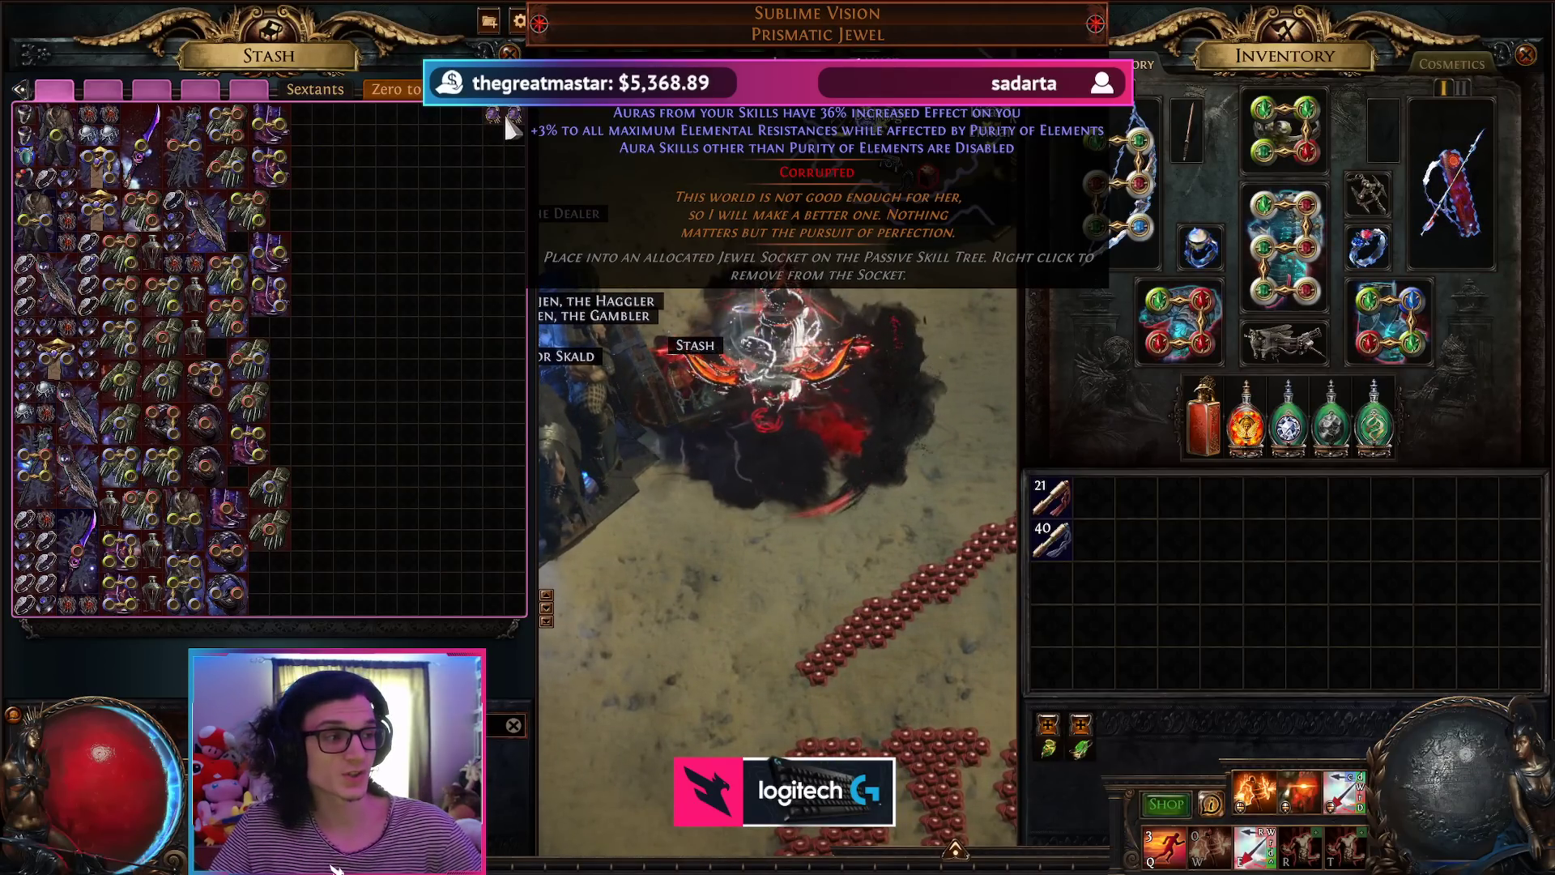
mouse_move(511, 120)
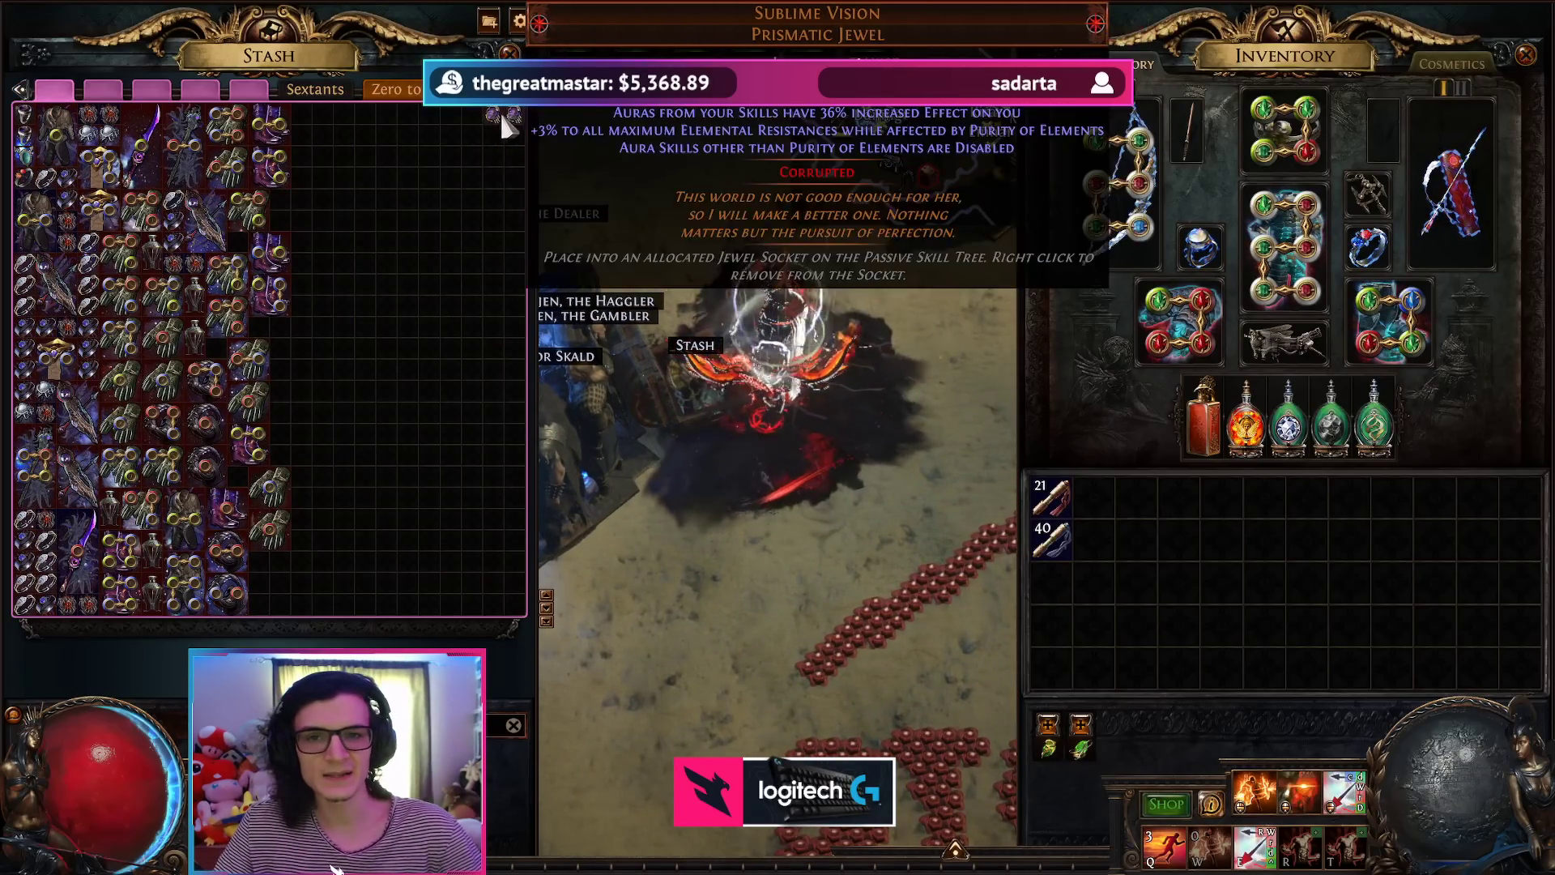
key("alt+Tab")
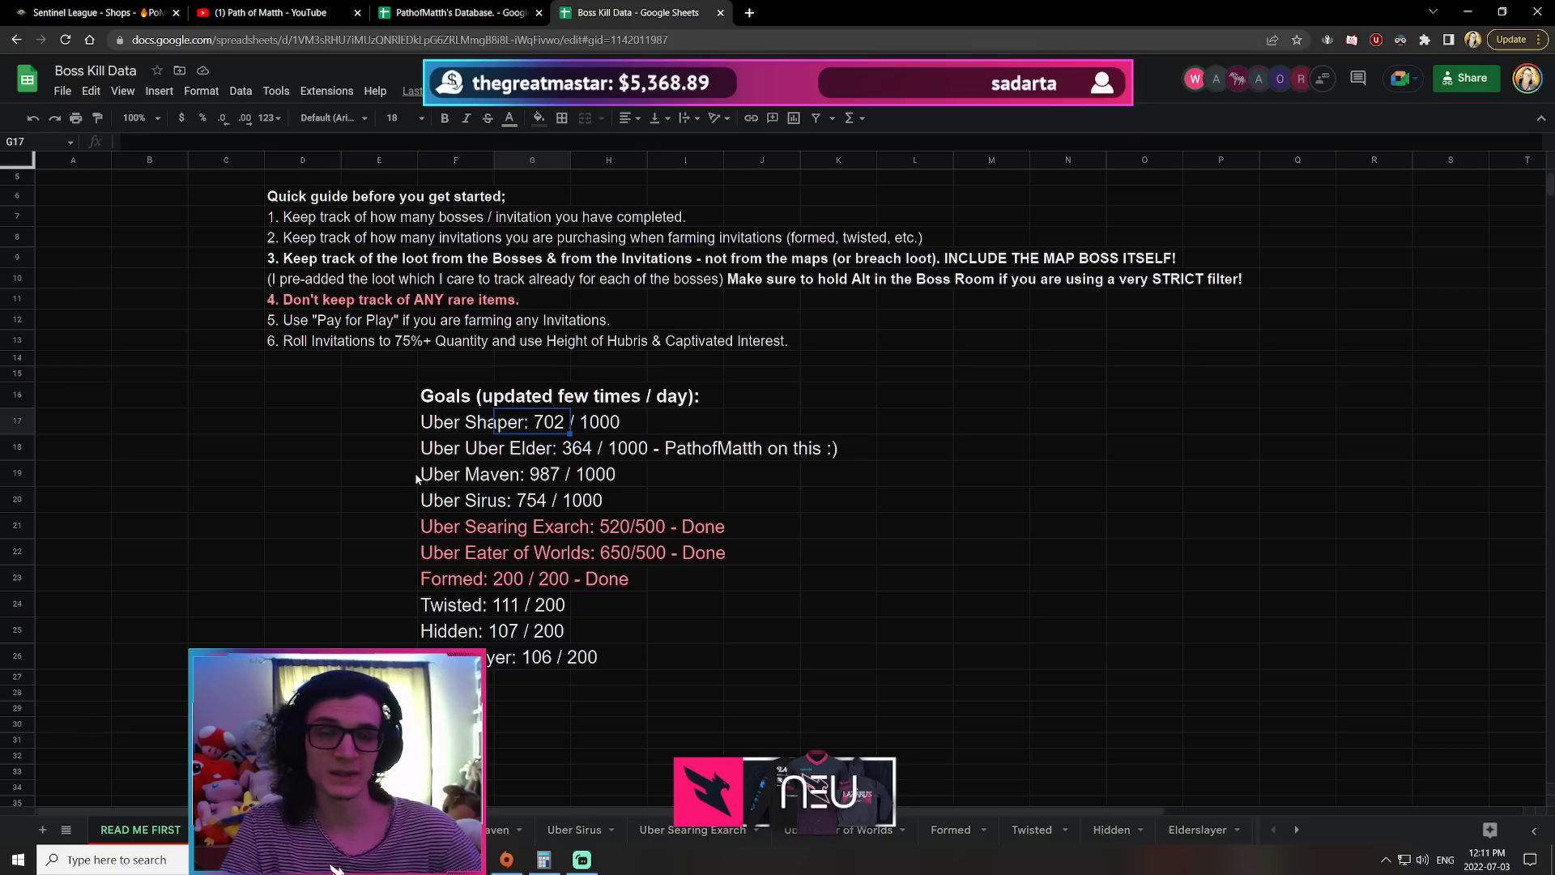
left_click(443, 452)
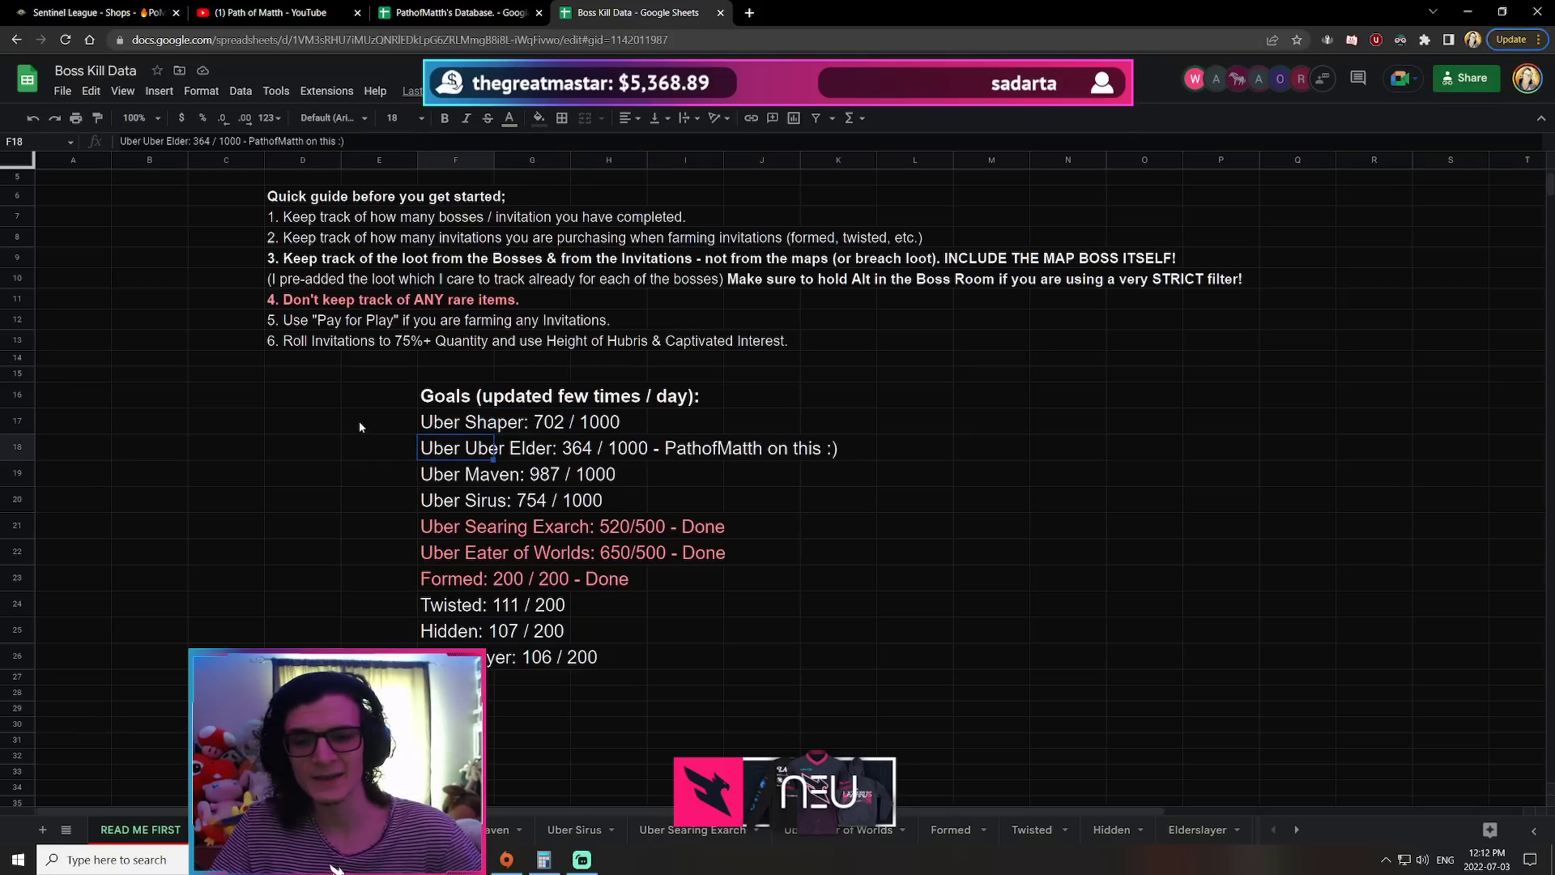
key("alt+Tab")
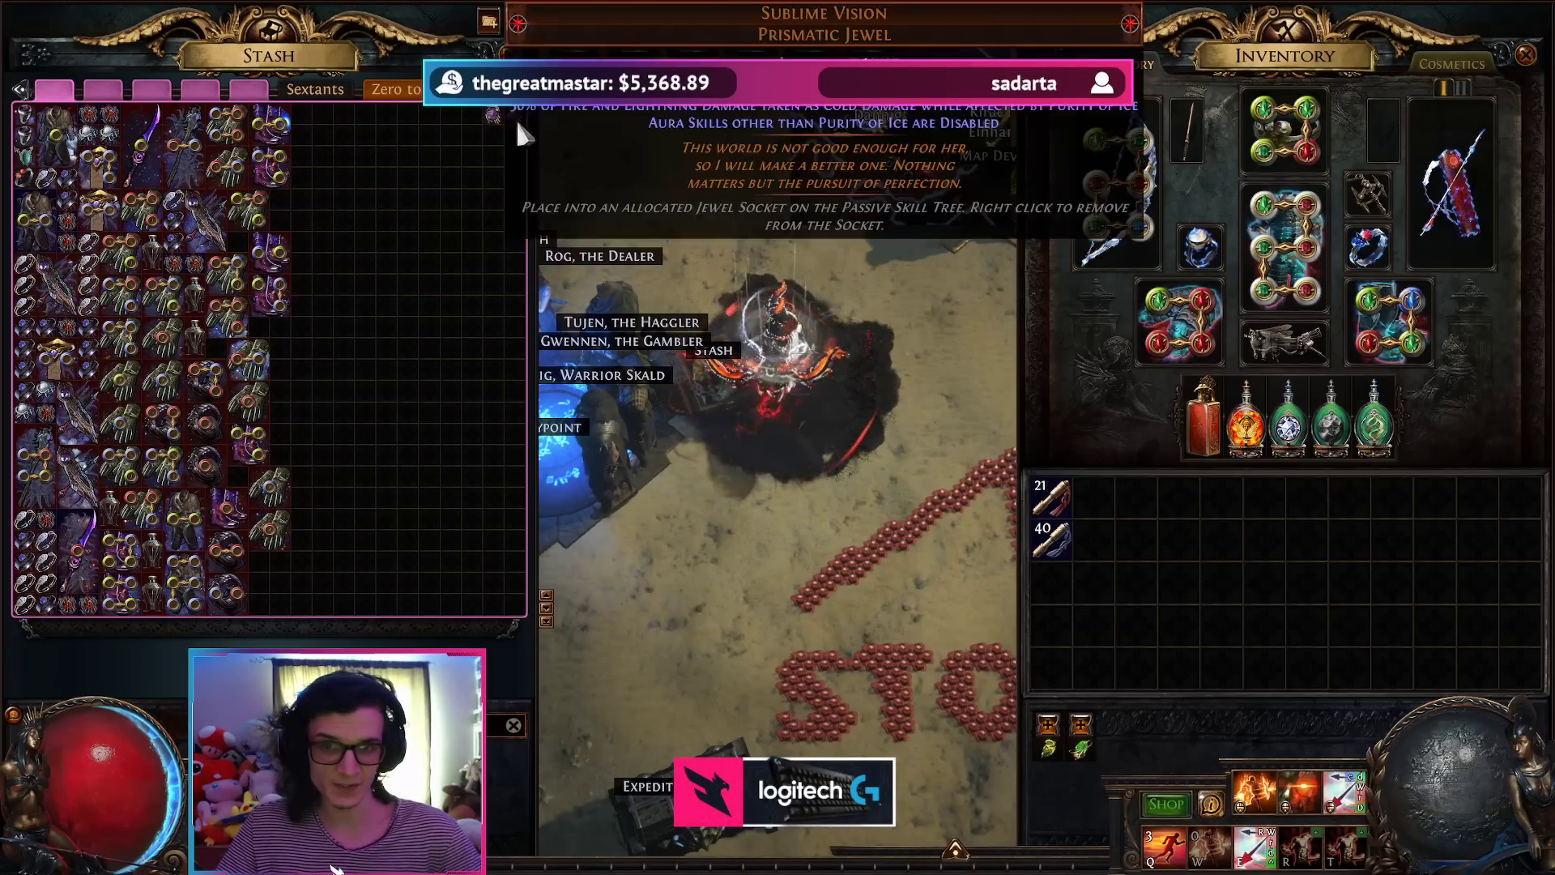
key("alt+Tab")
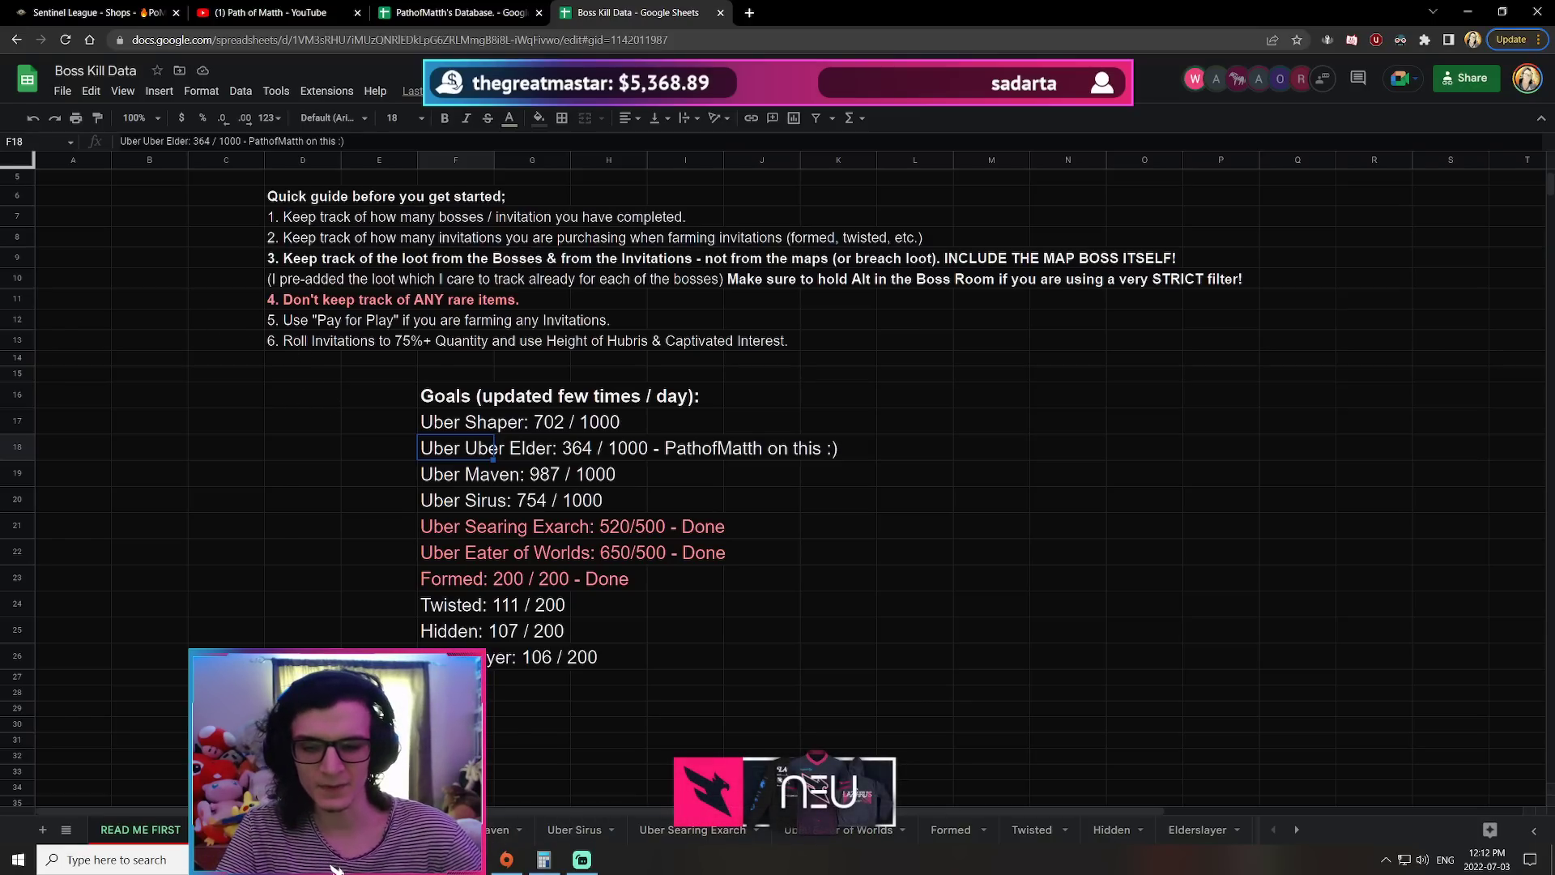
Step: On the Uber Uber Elder sheet, check per-farmer Impresence counts and the kill counts
left_click(340, 829)
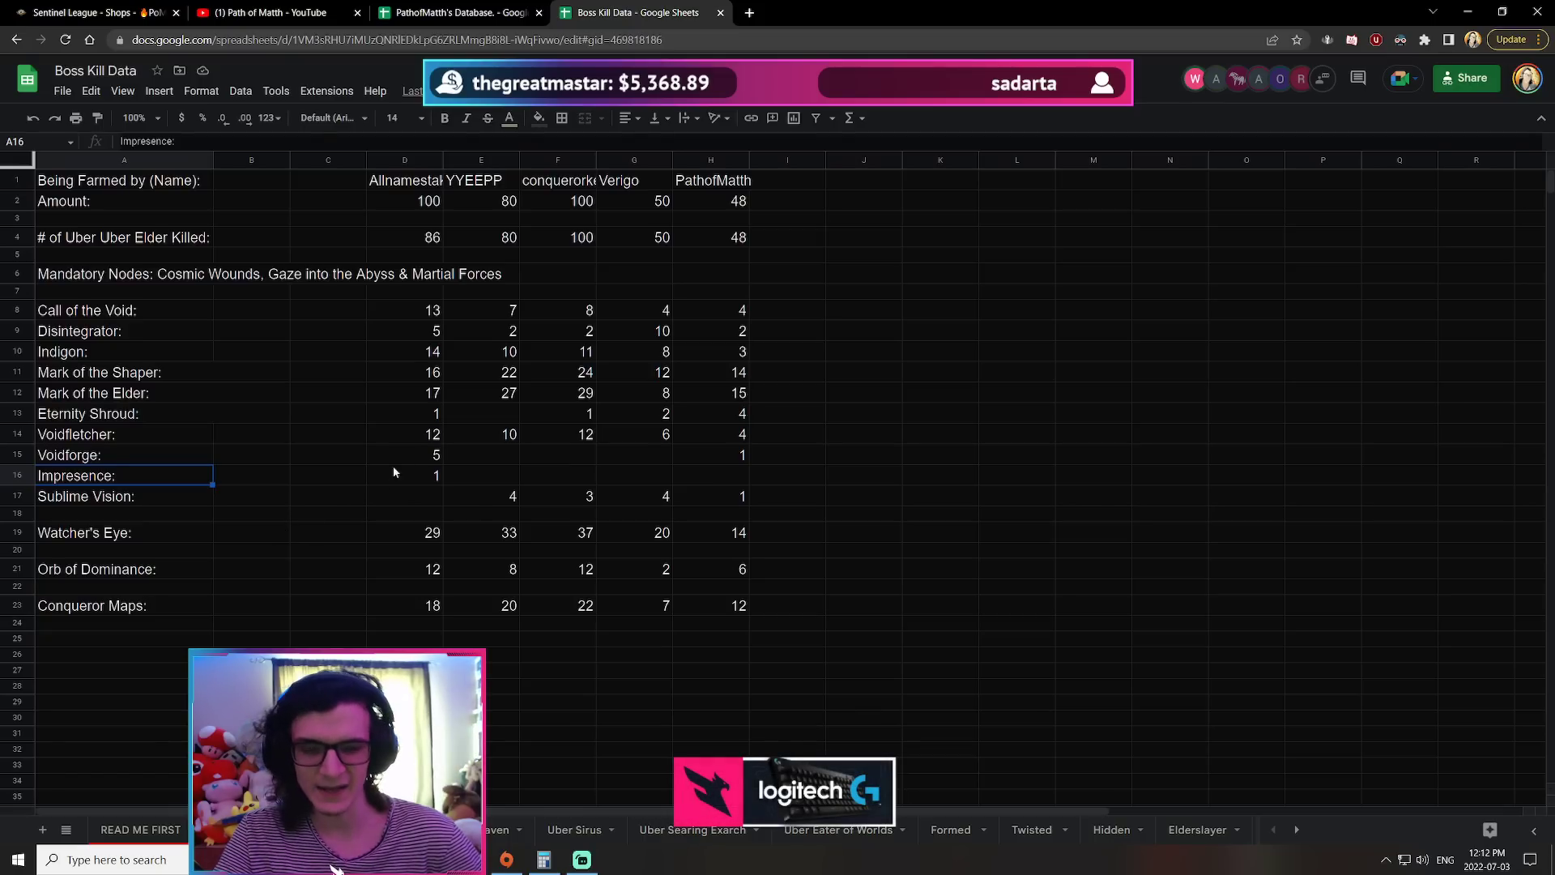
left_click(501, 475)
left_click(608, 475)
left_click(715, 479)
left_click(440, 474)
left_click_drag(413, 238, 869, 242)
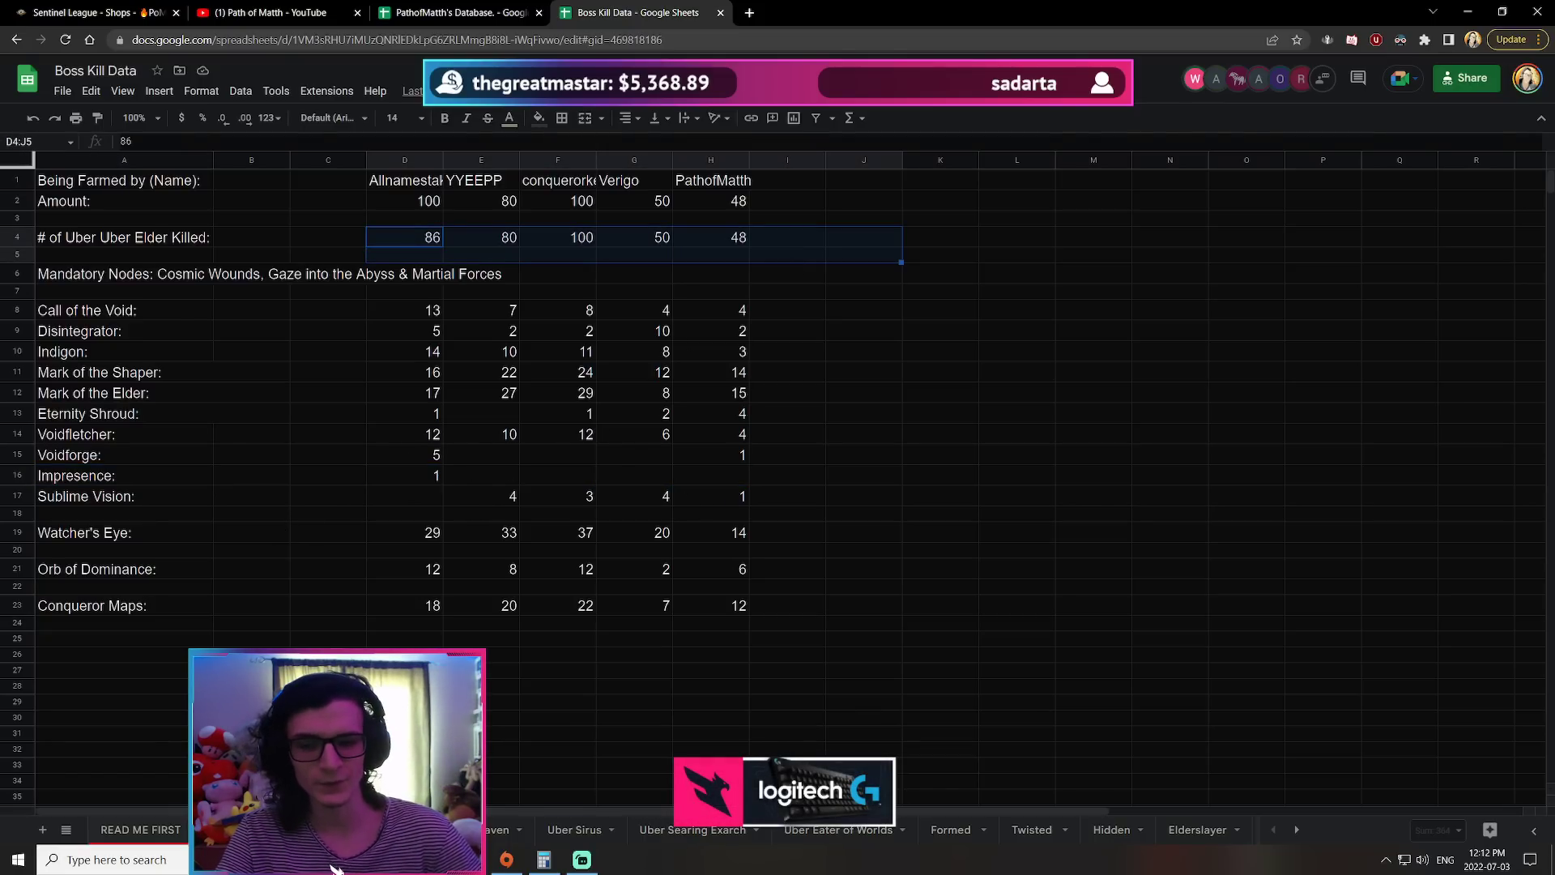
Step: Back on READ ME FIRST, check the Uber Elder progress count and the Maven and Sirus goals
key("ctrl+shift+Page_Down")
key("ctrl+shift+Page_Up")
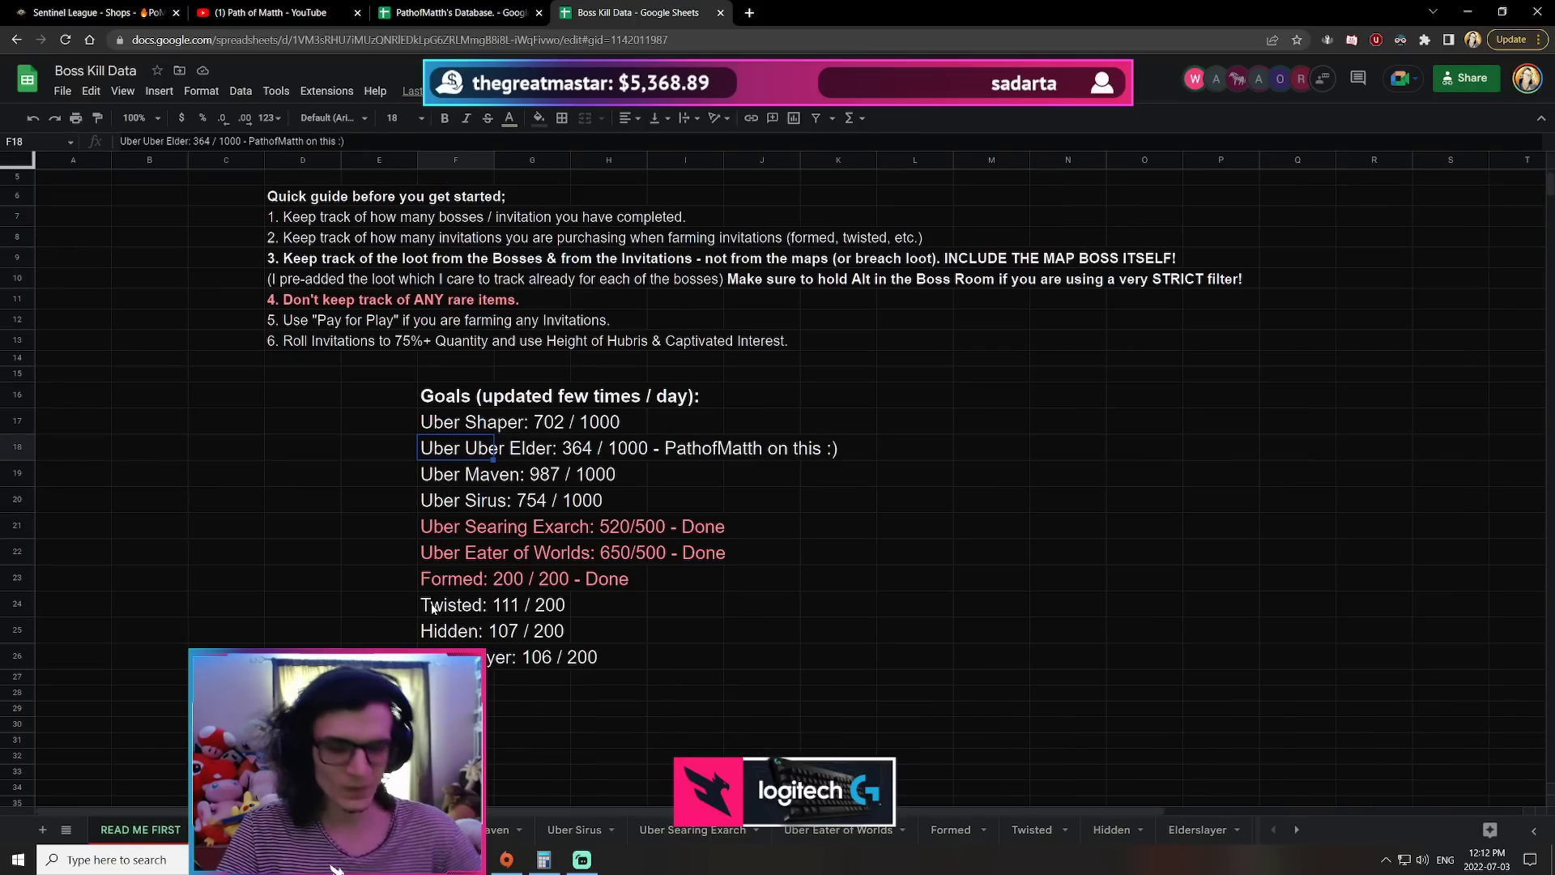
left_click(620, 452)
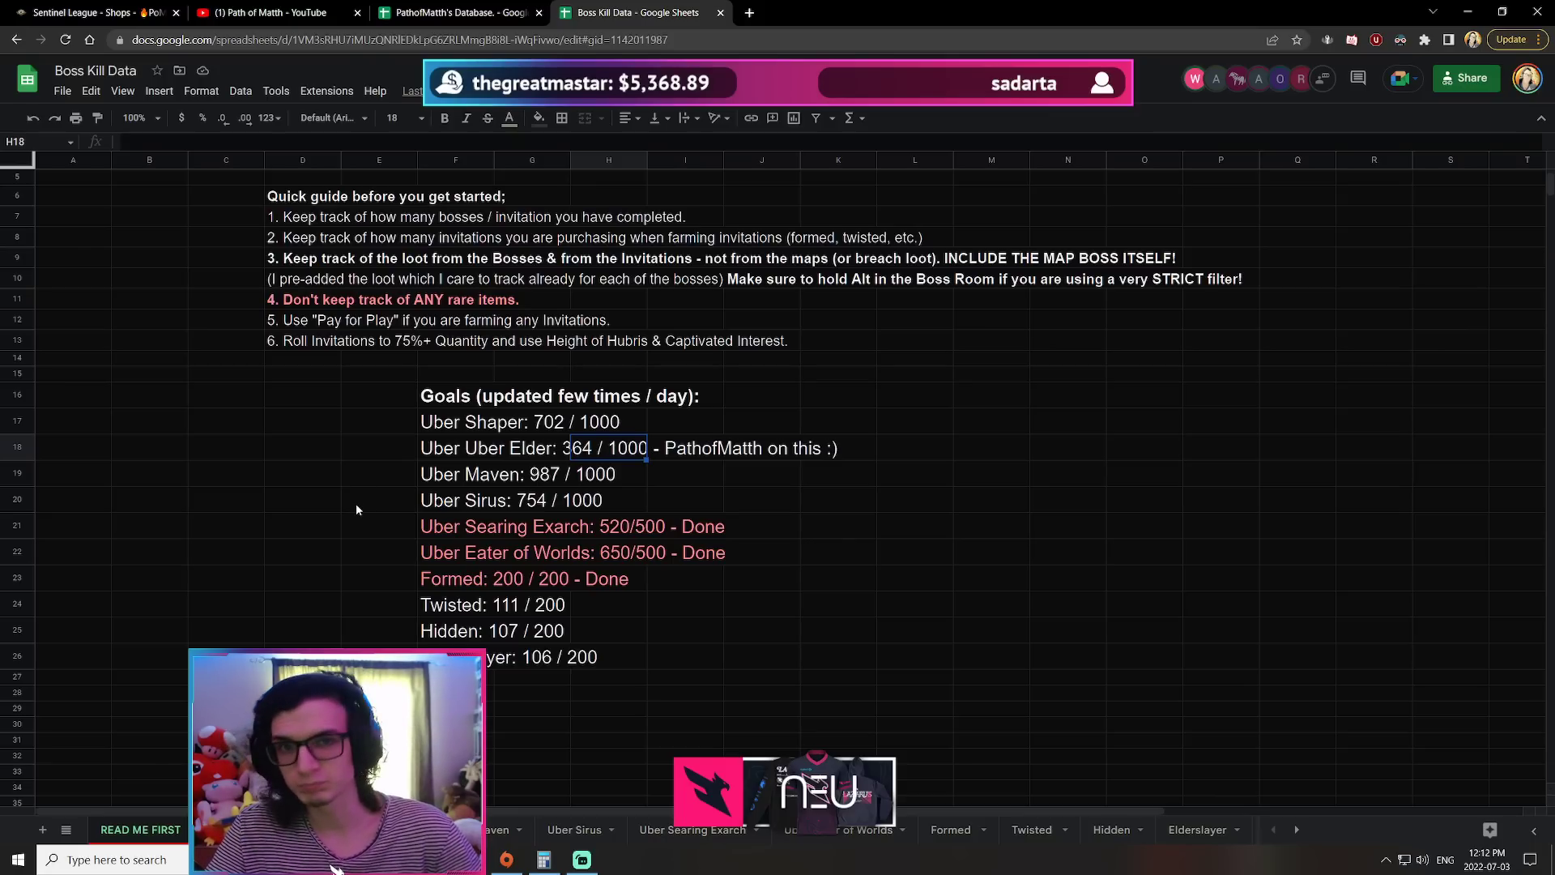
left_click(437, 478)
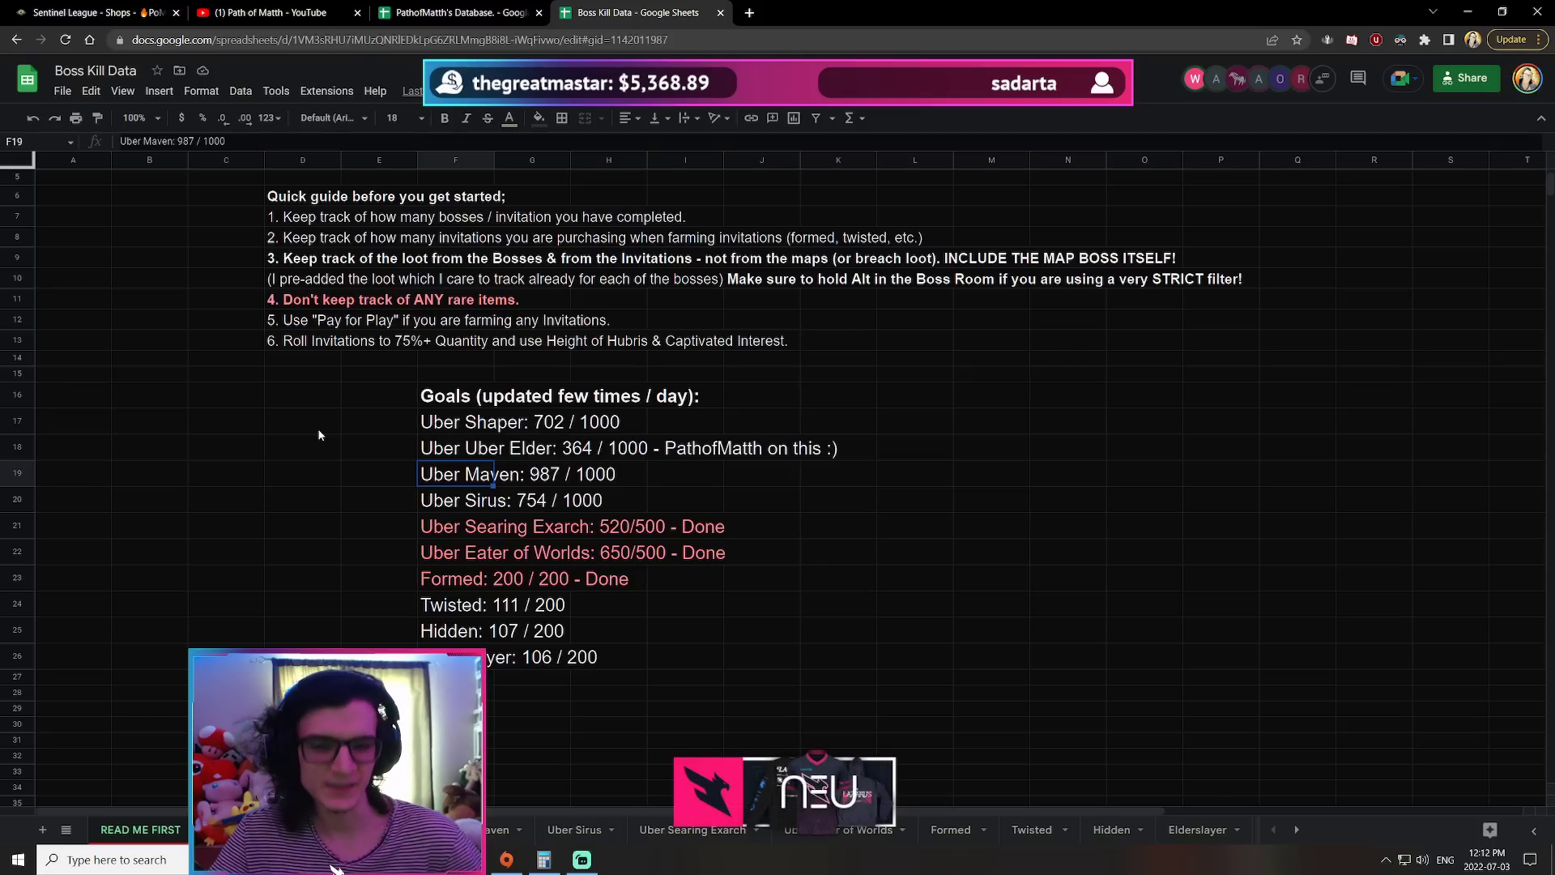
left_click(601, 485)
left_click(419, 502)
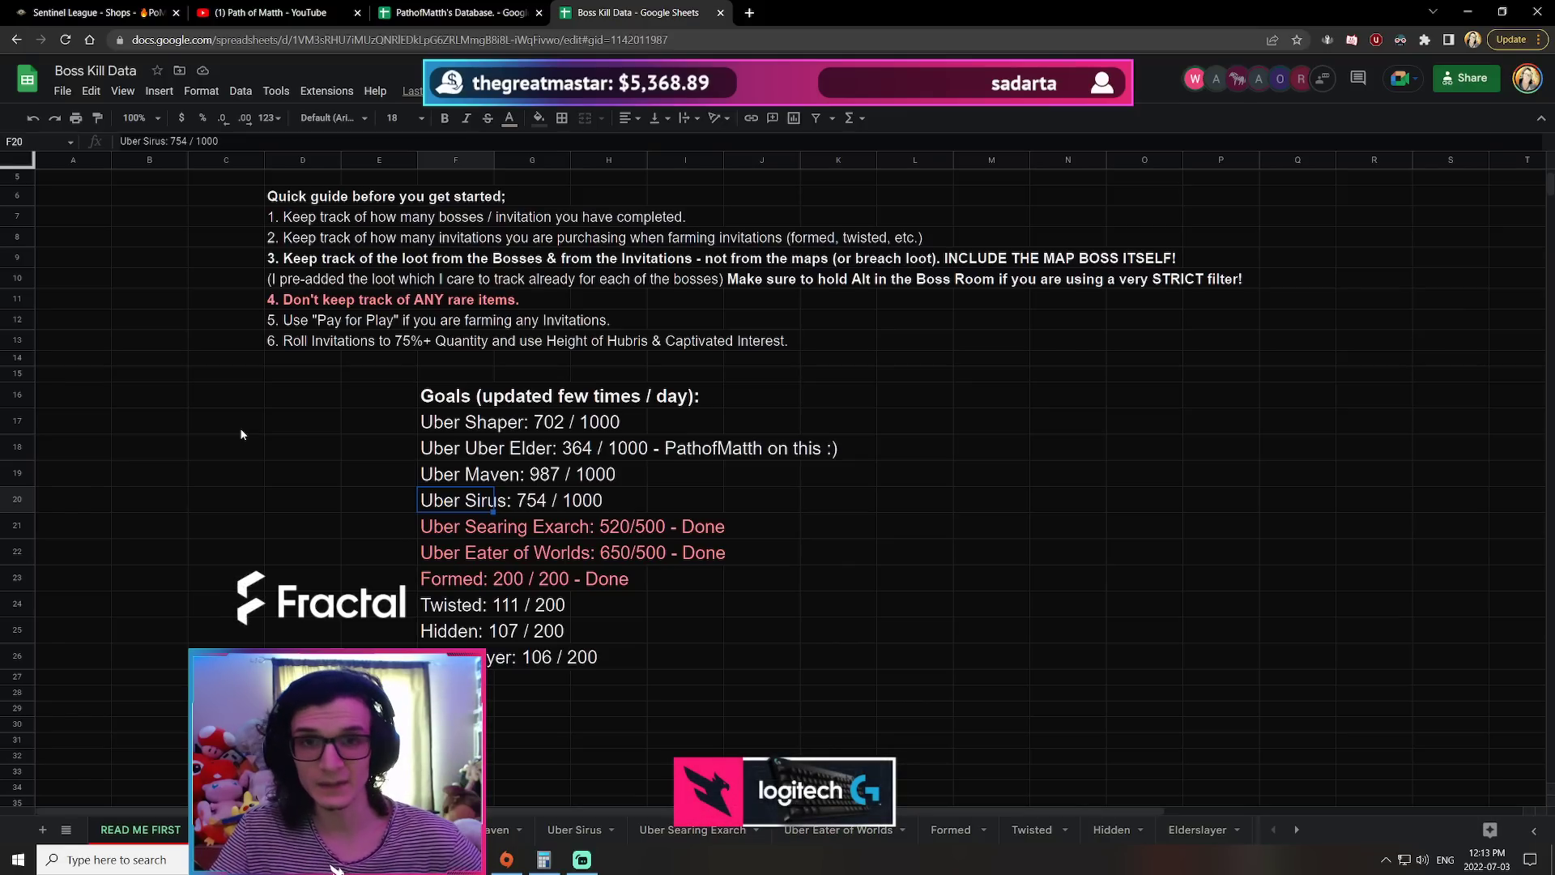
Step: Bring up the Uber Sirus loot sheet at the Thread of Hope row
left_click(585, 829)
left_click(692, 828)
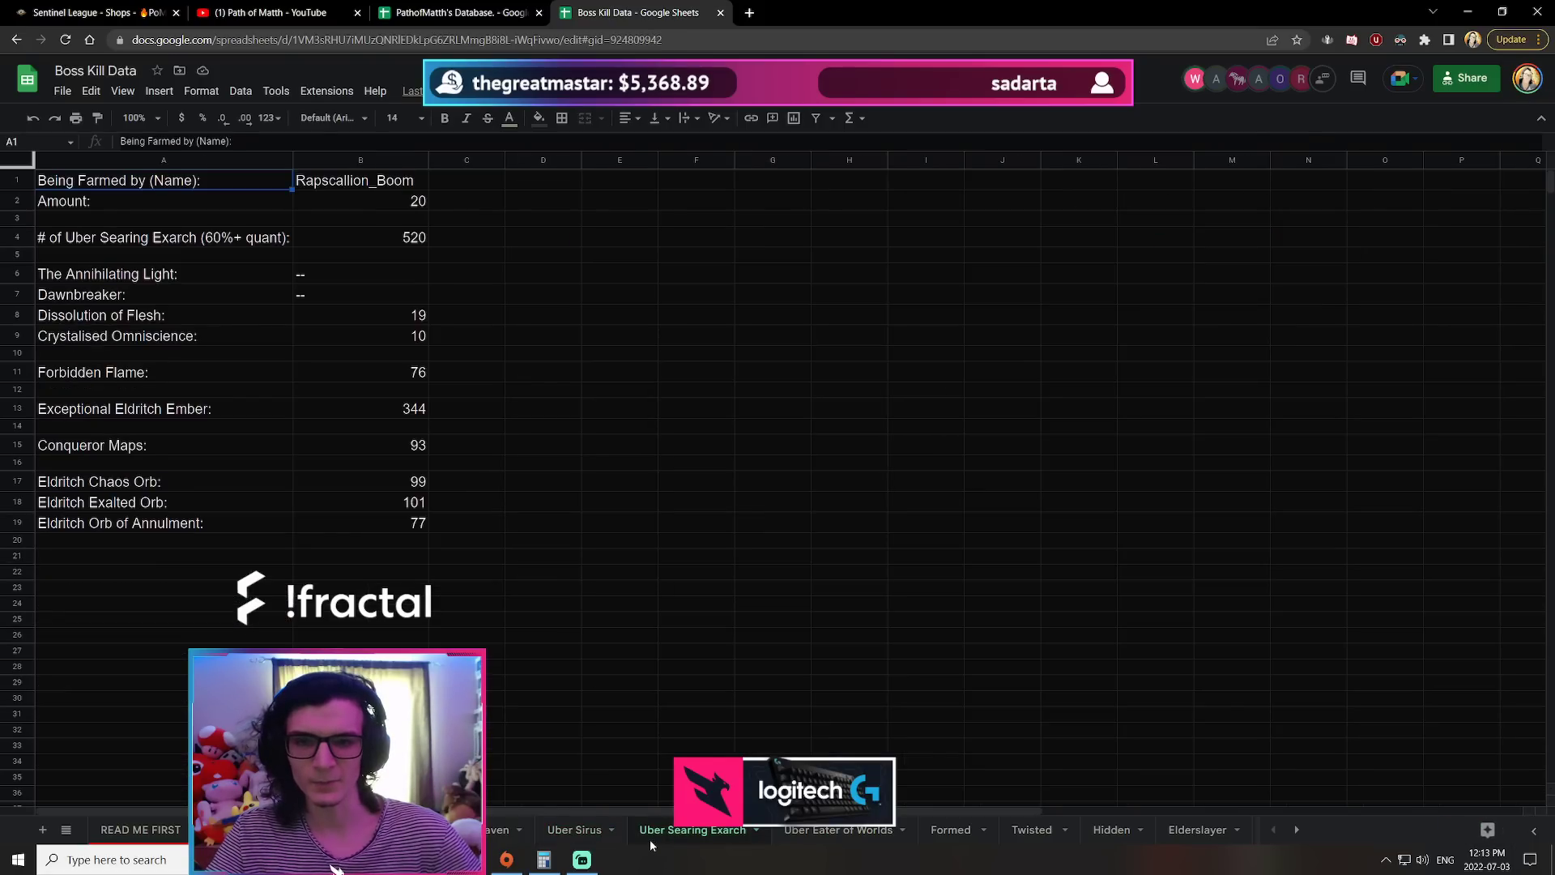
key("ctrl+shift+Page_Up")
key("ctrl+shift+Page_Up")
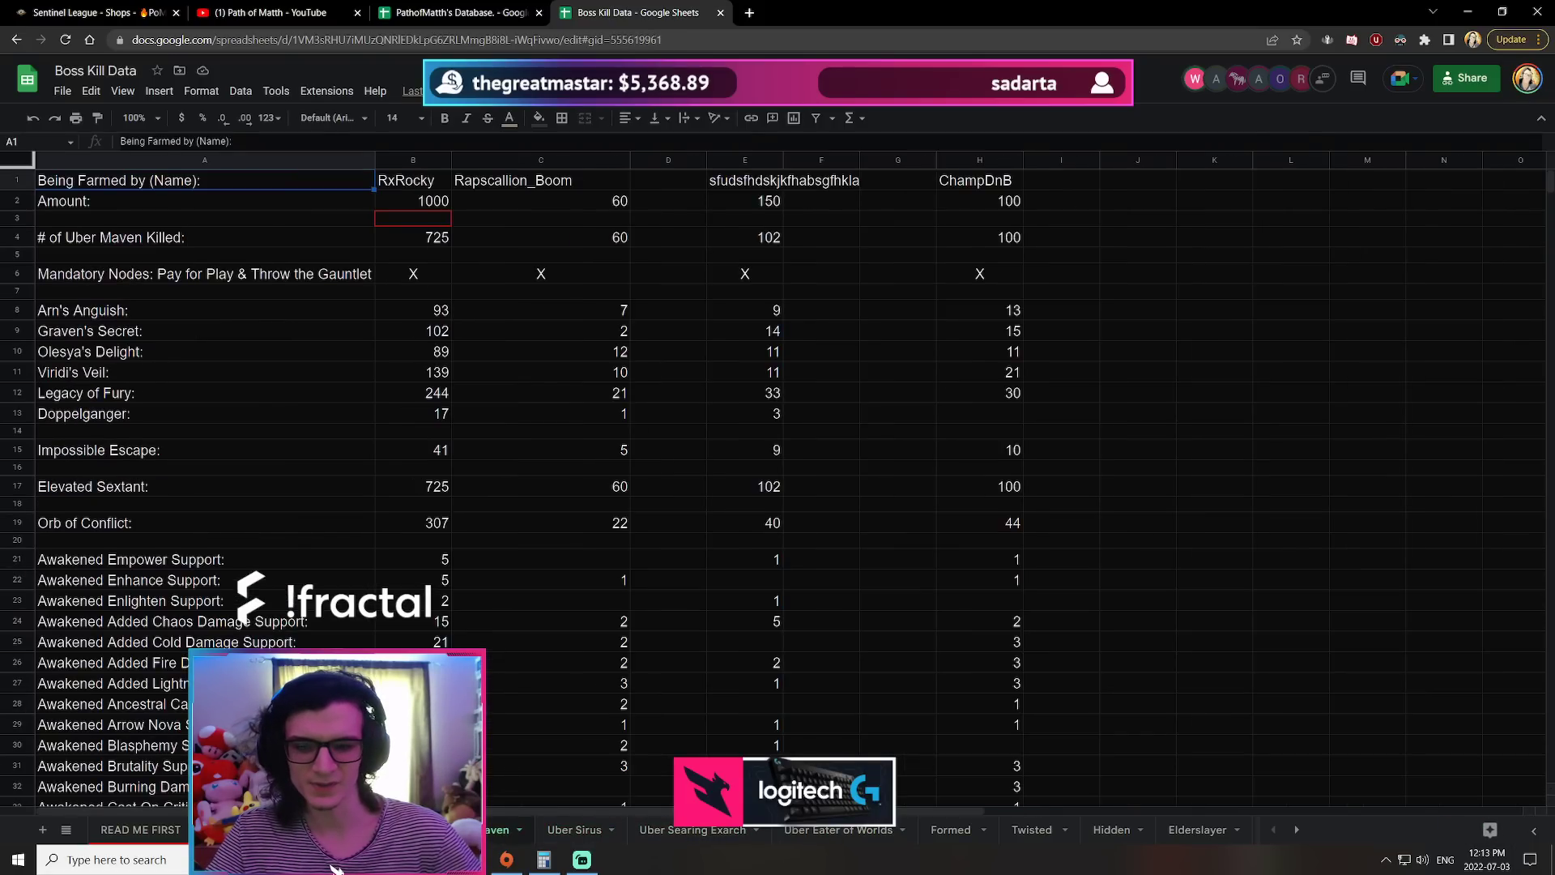
left_click(579, 829)
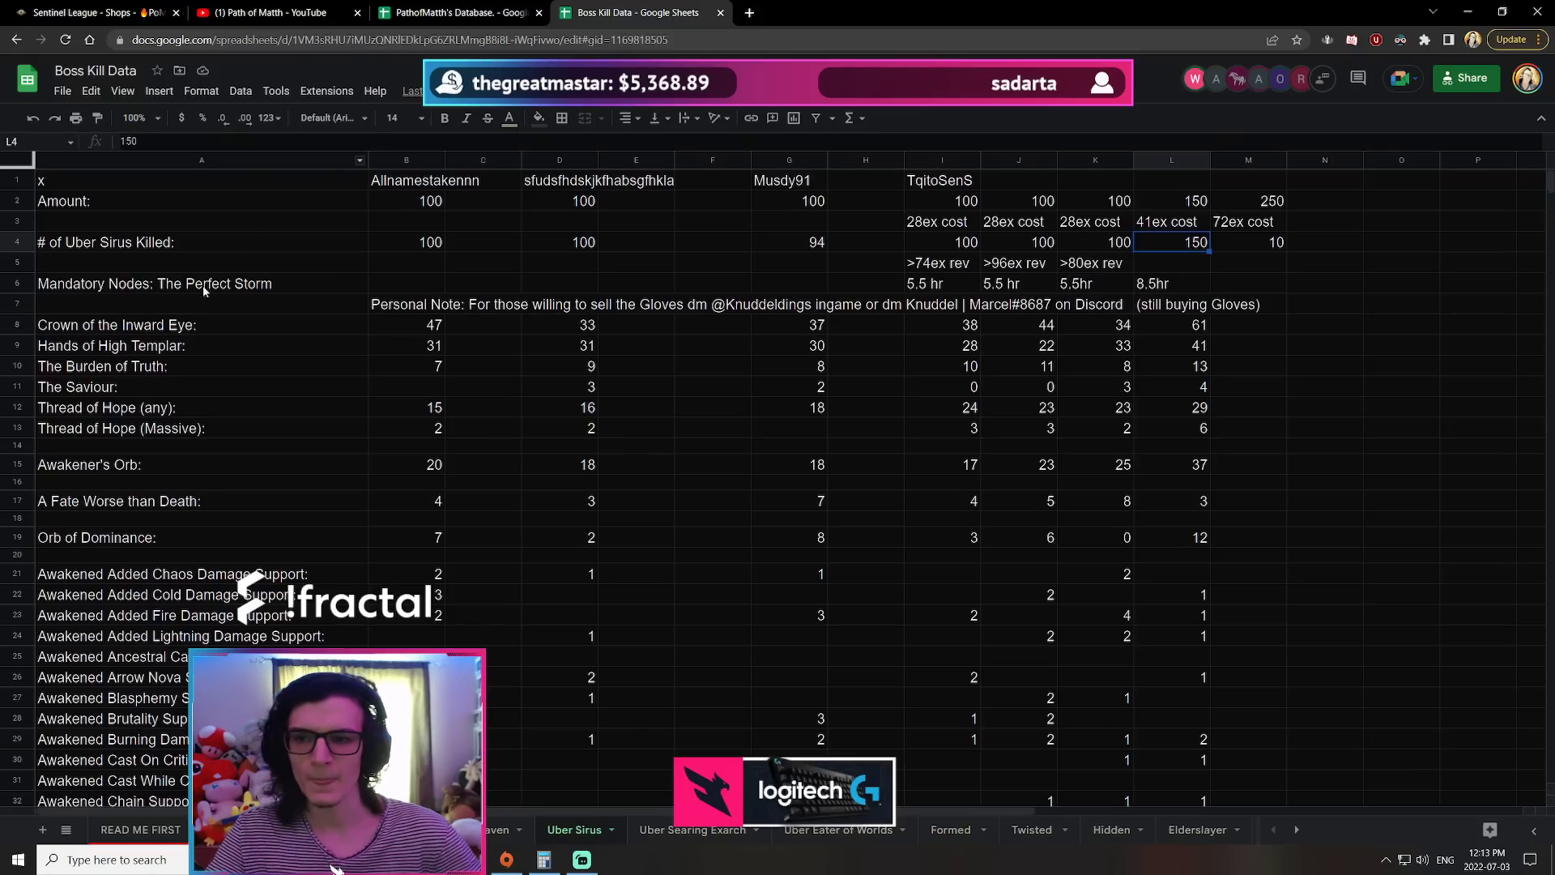
left_click(146, 386)
key("Down")
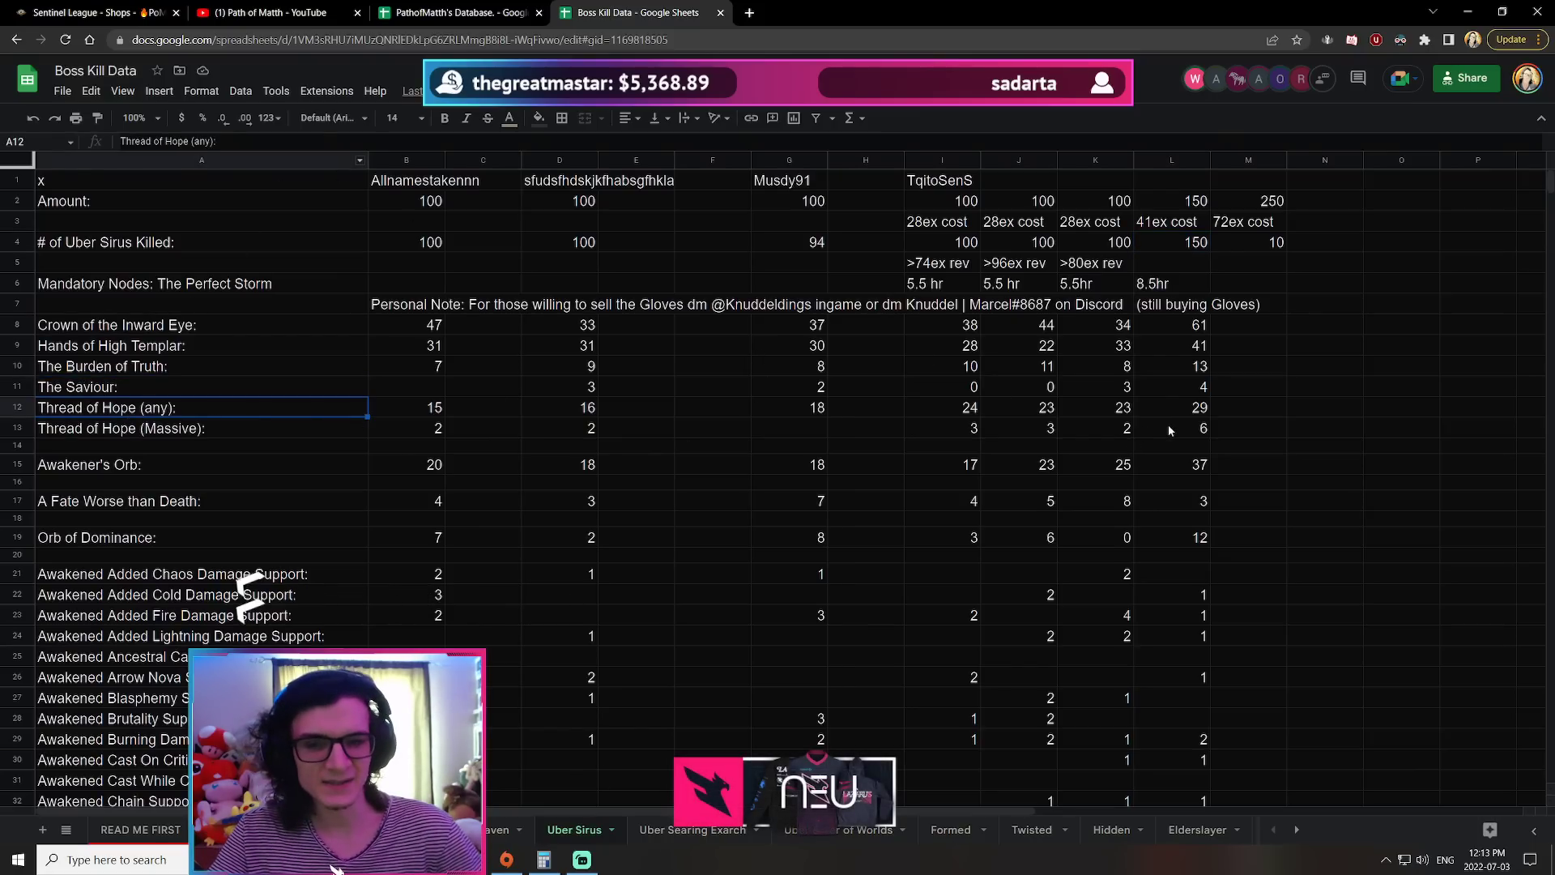
Step: Check the Uber Sirus Thread of Hope counts, including the Massive count of 6
left_click(1170, 425)
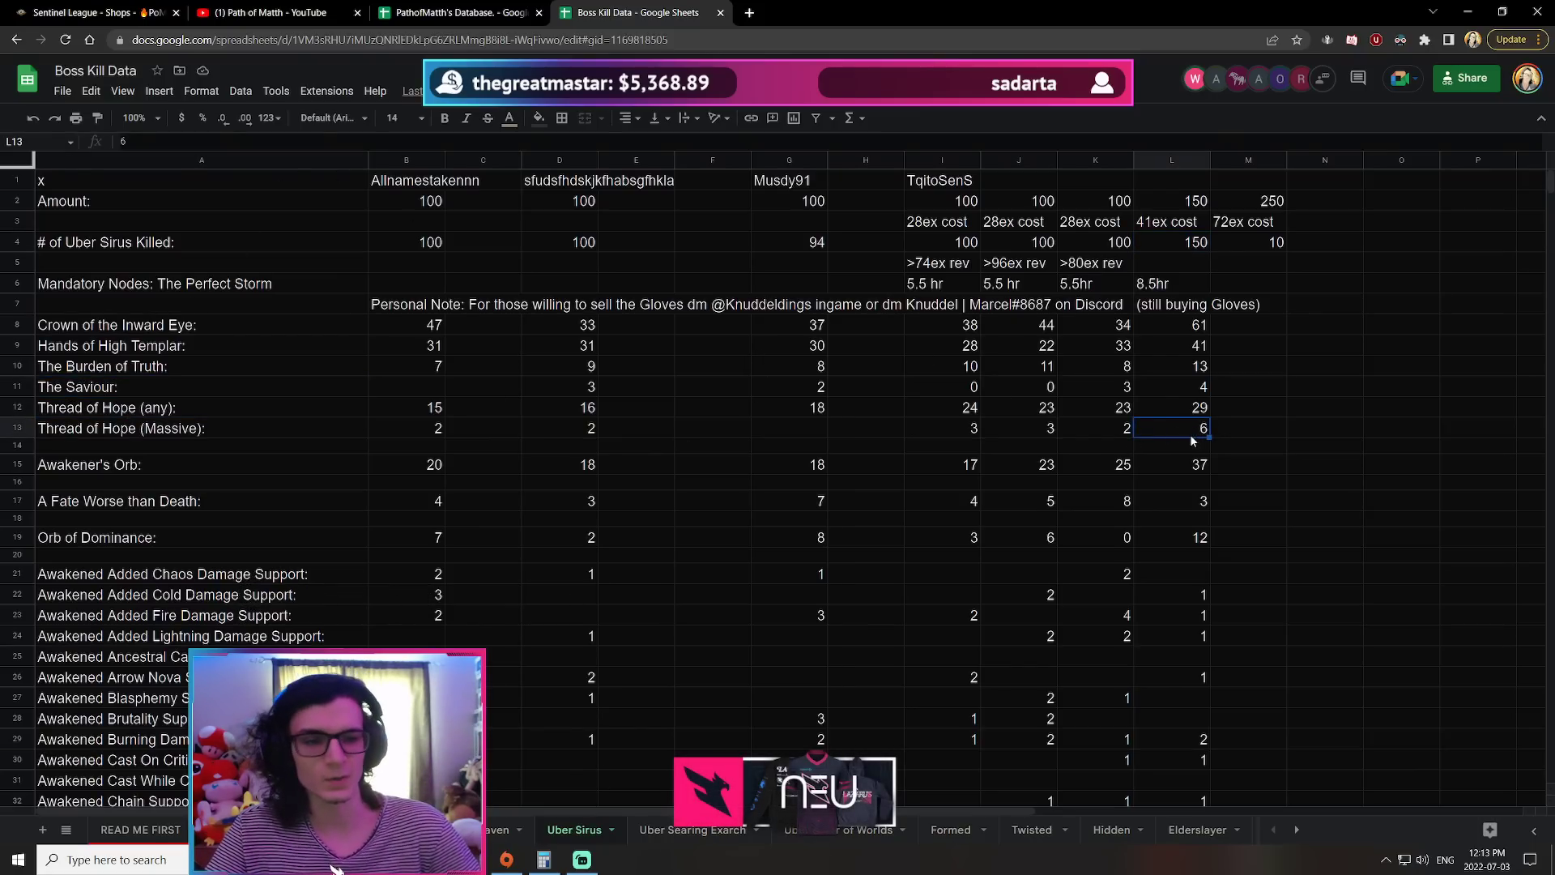
key("Left")
key("Left")
key("Up")
left_click(572, 429)
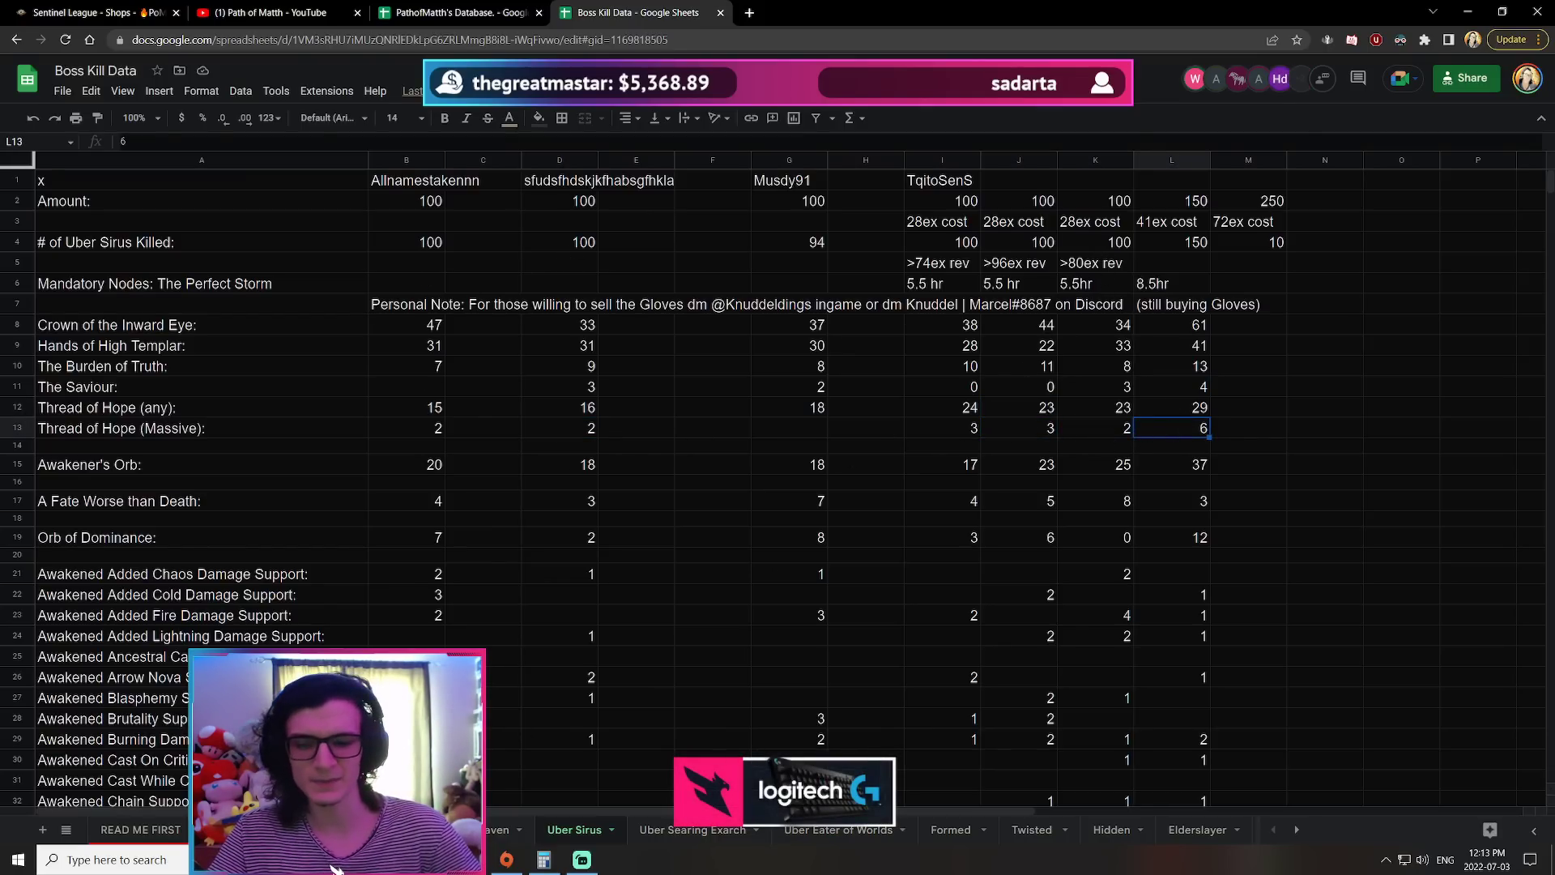
Step: Return to READ ME FIRST and pick out the Uber Searing Exarch and Eater of Worlds goals
left_click(140, 829)
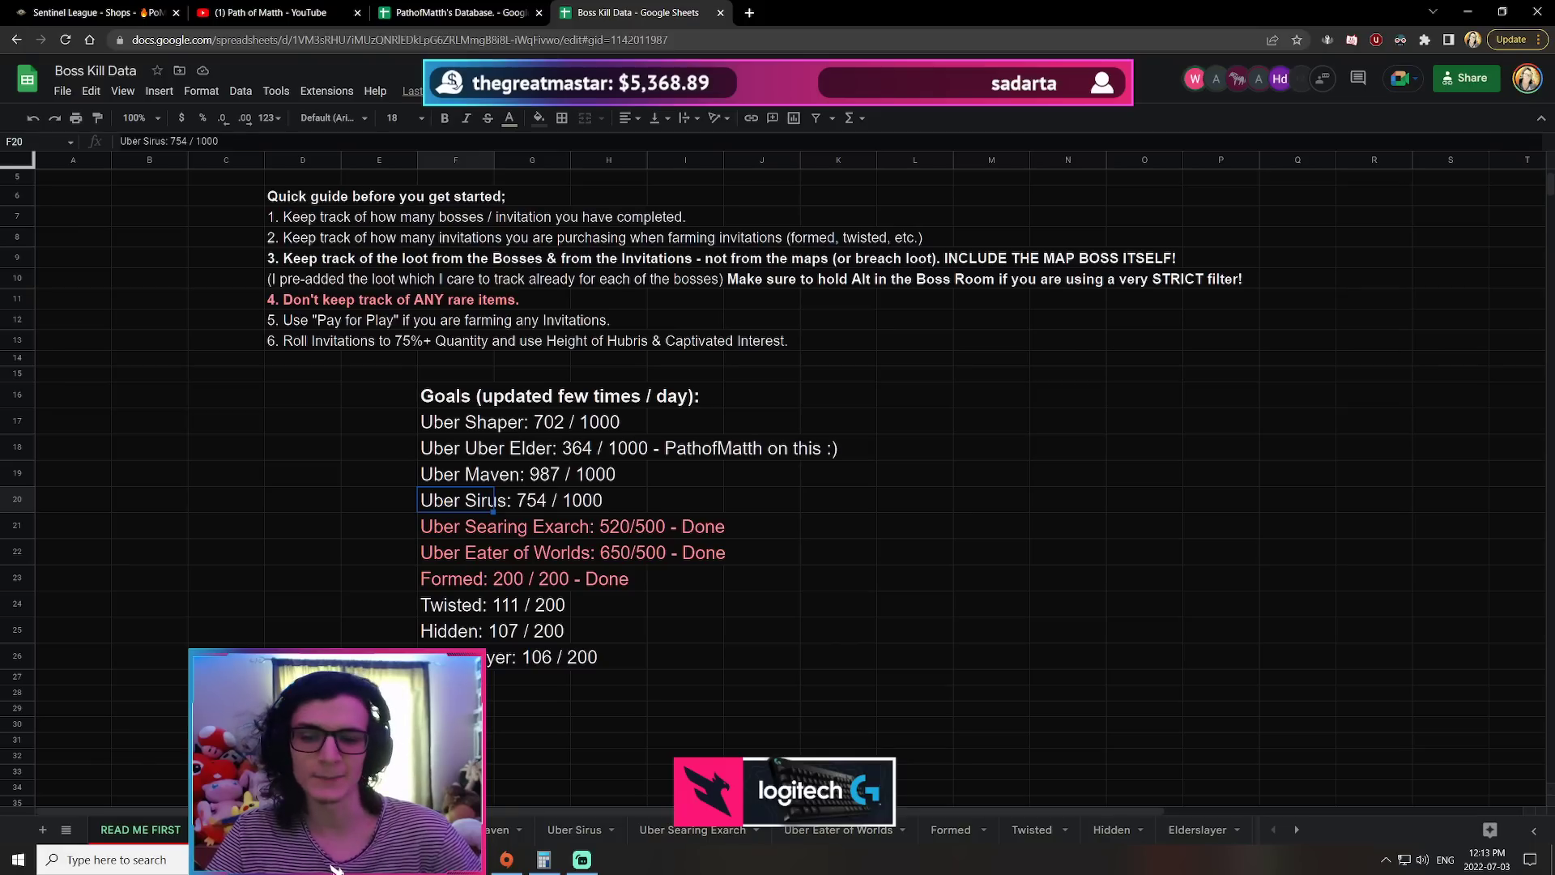
left_click(365, 829)
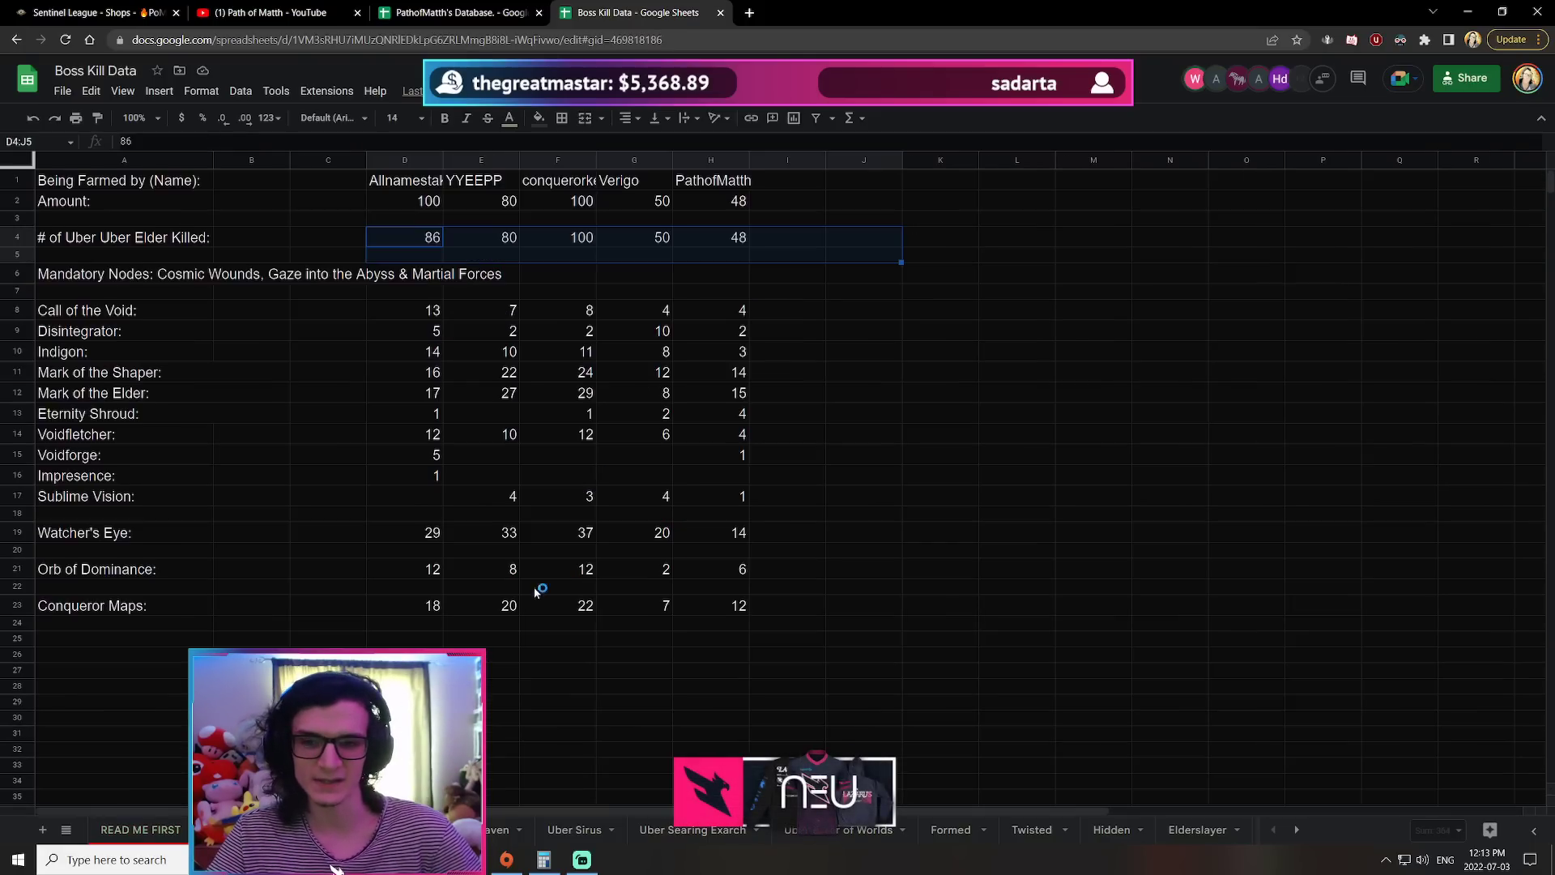
left_click(139, 829)
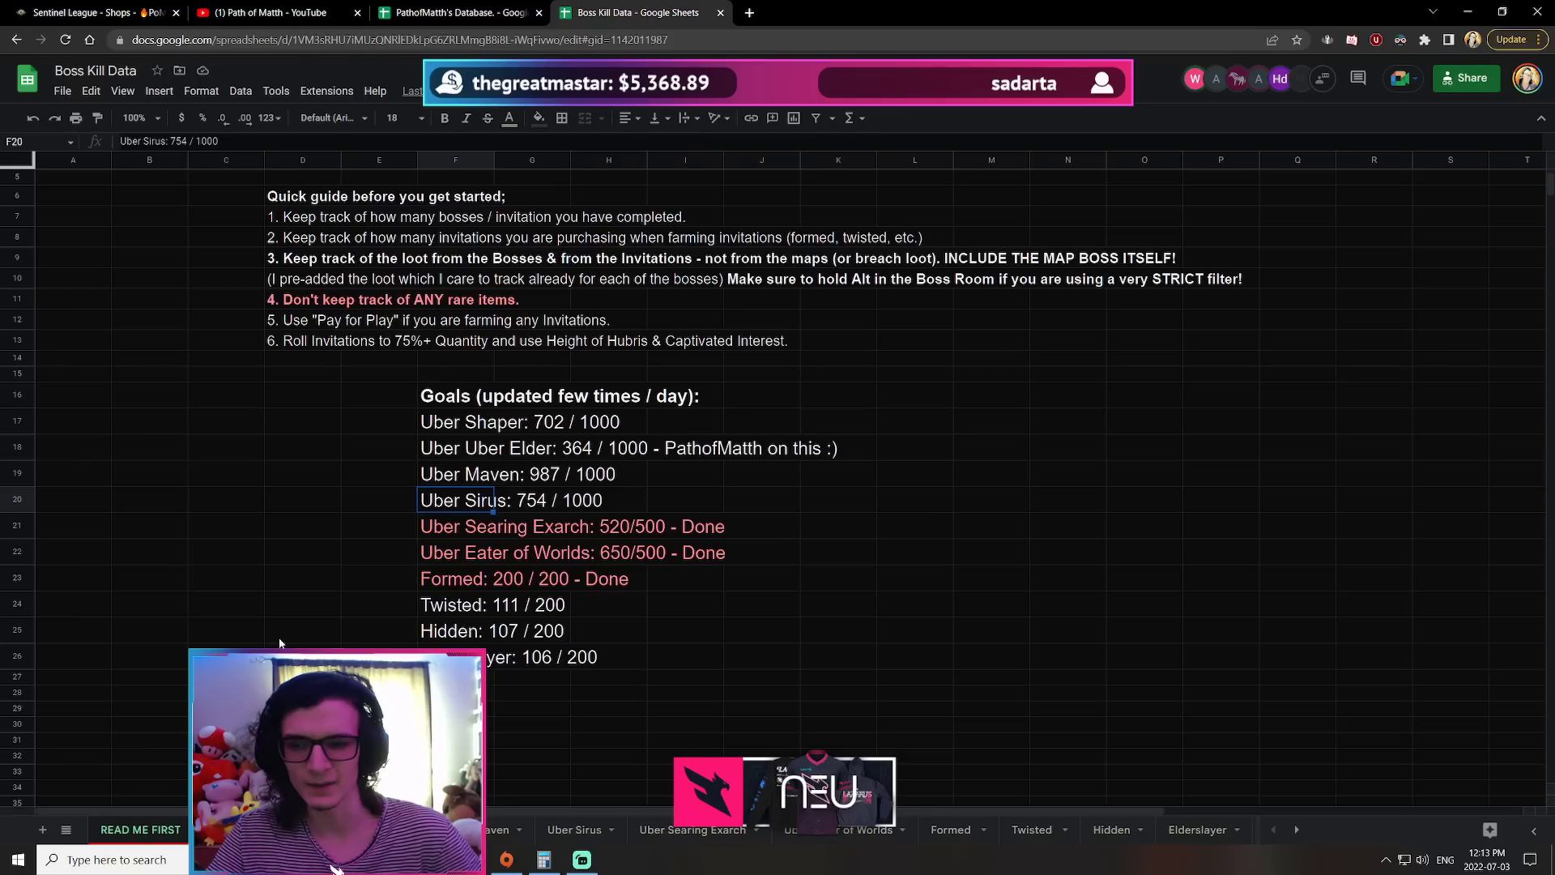
left_click(455, 466)
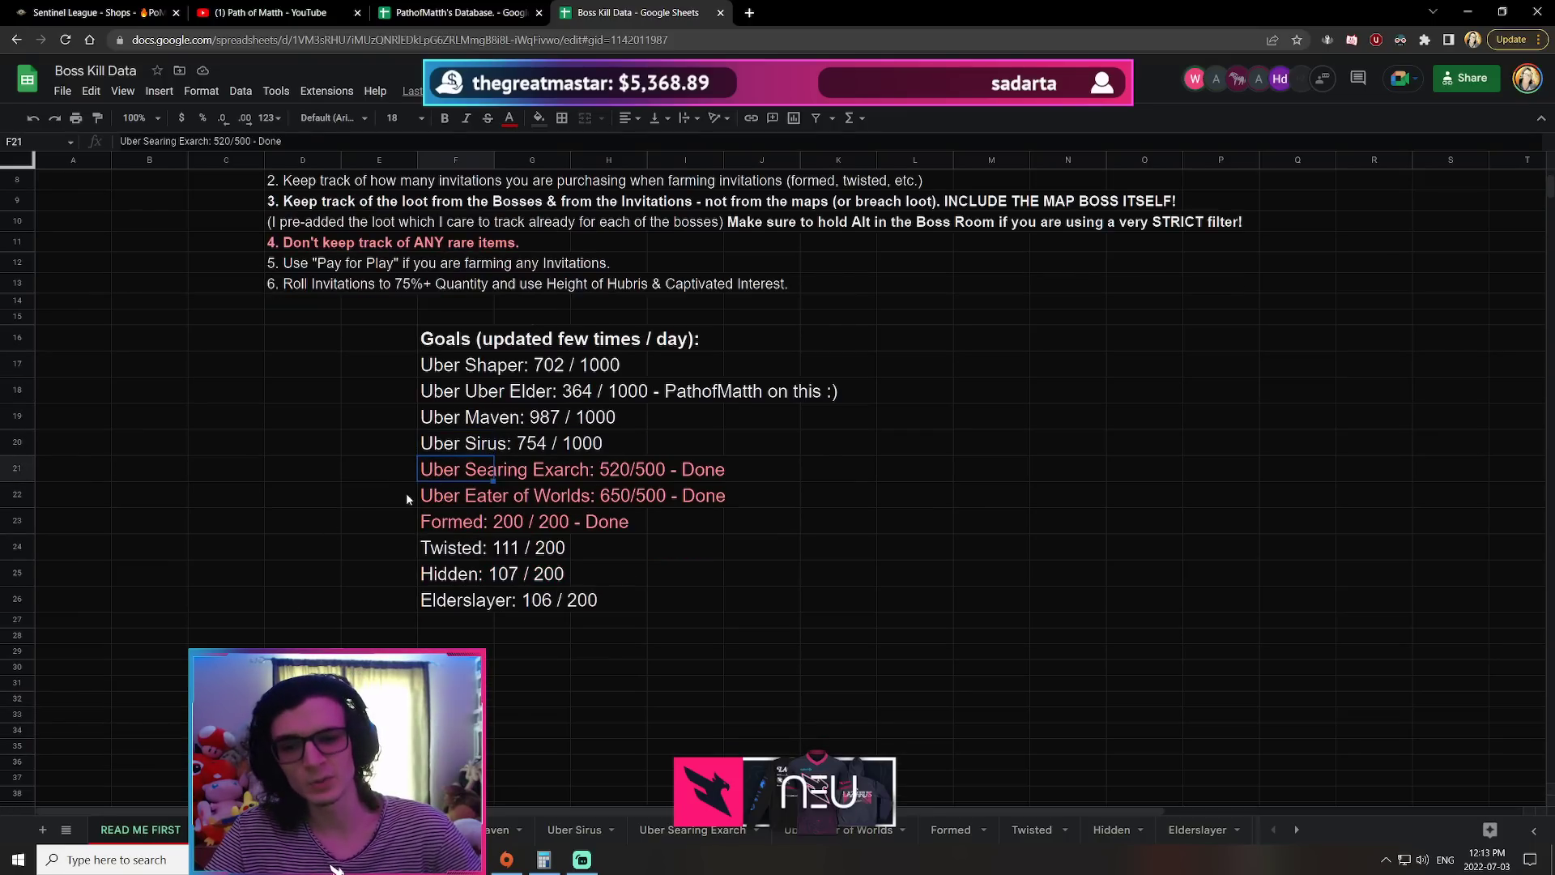
key("Down")
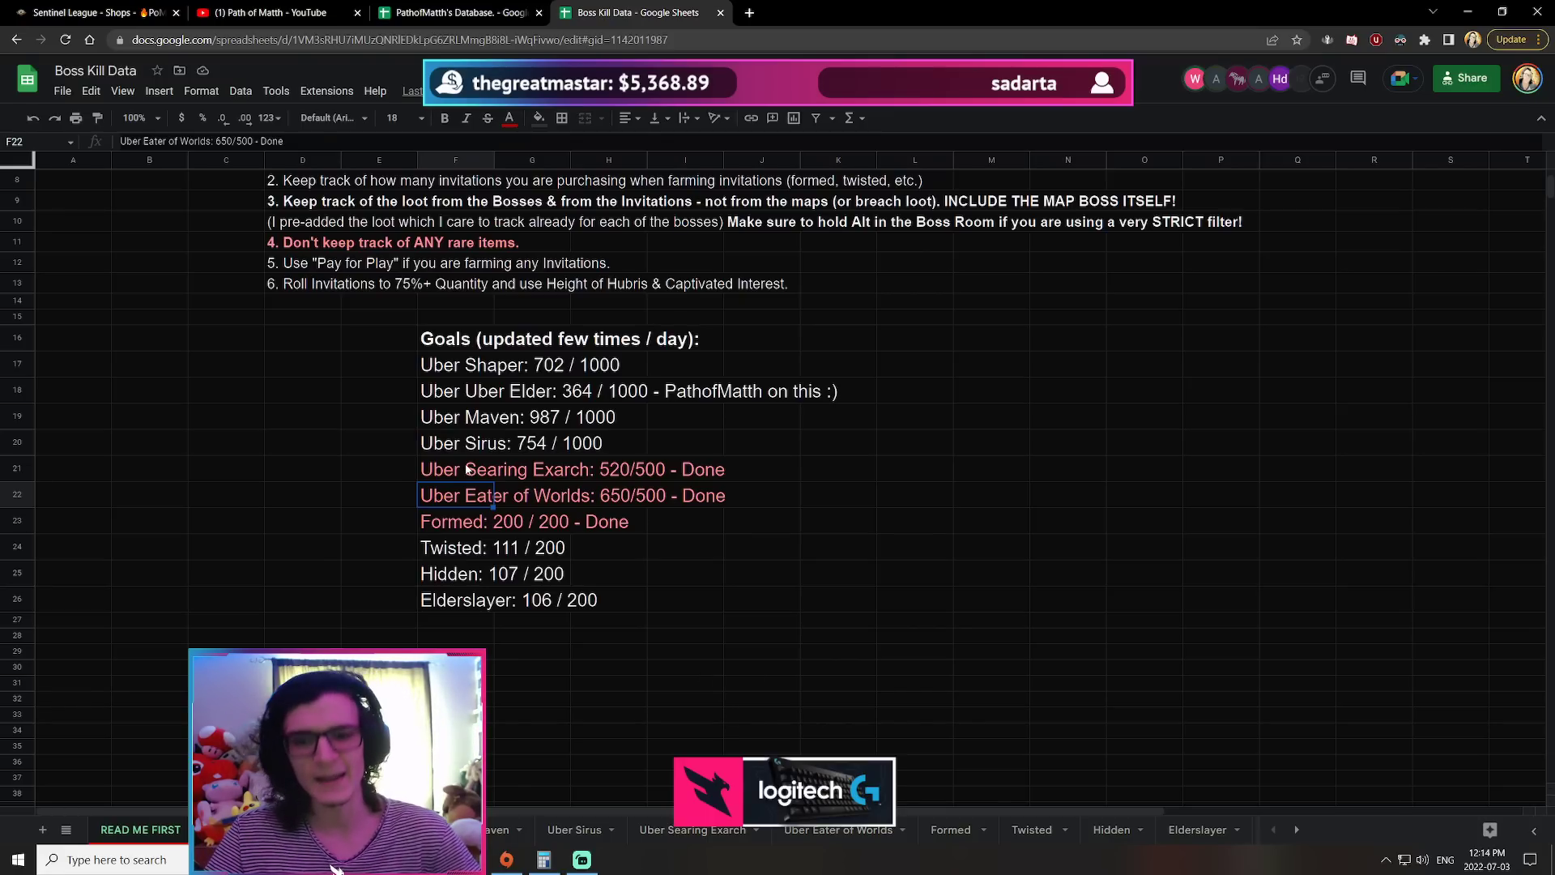
Step: Highlight both completed goal lines and their kill counts, then pick out the Formed goal
left_click_drag(468, 471, 716, 498)
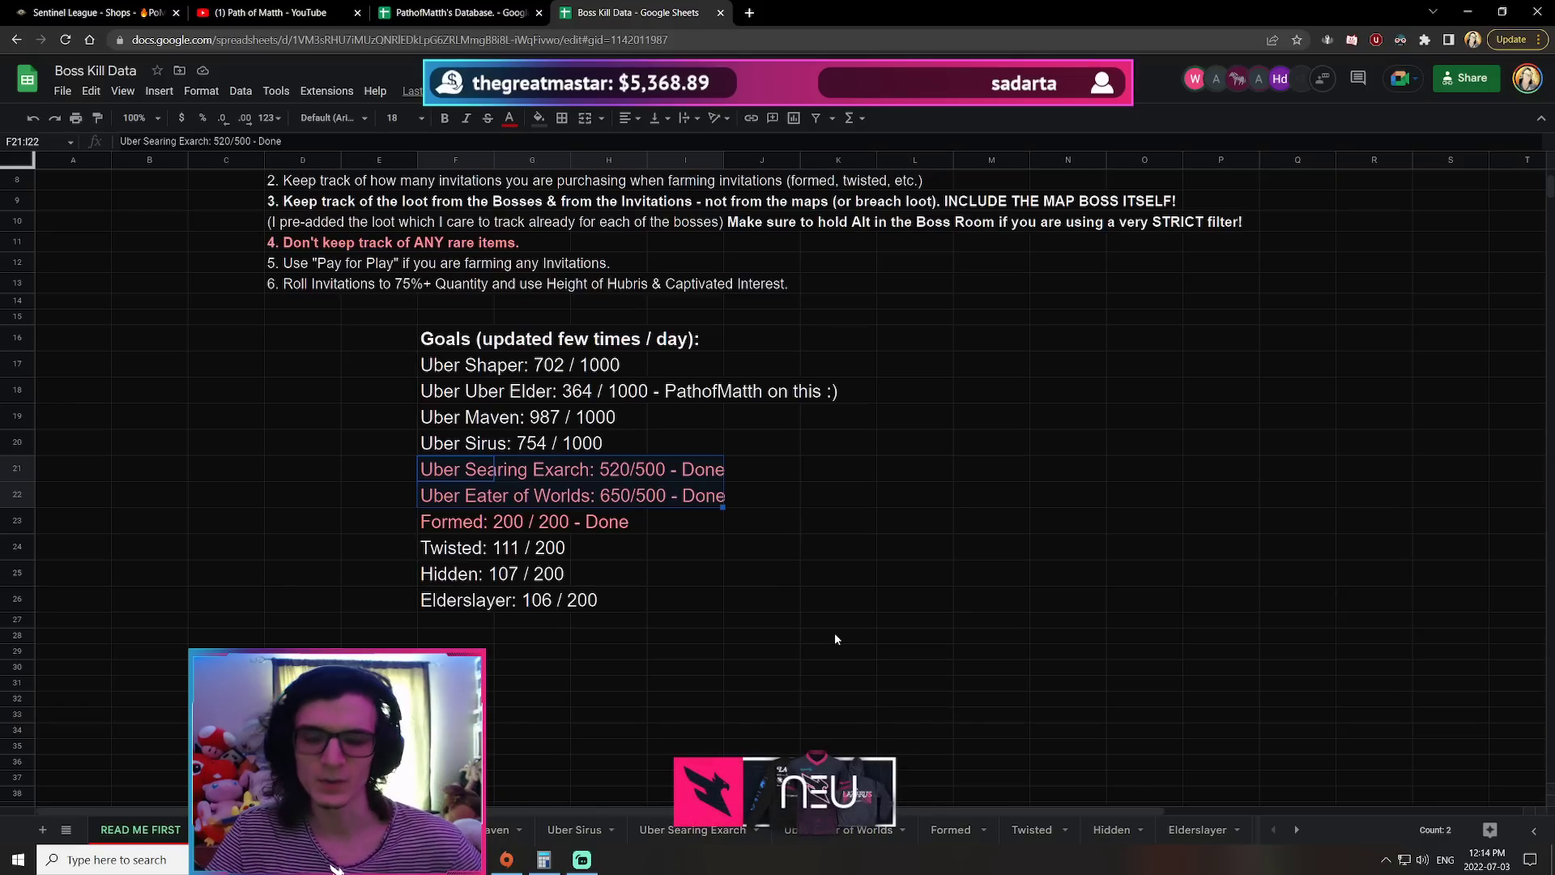
left_click(660, 485)
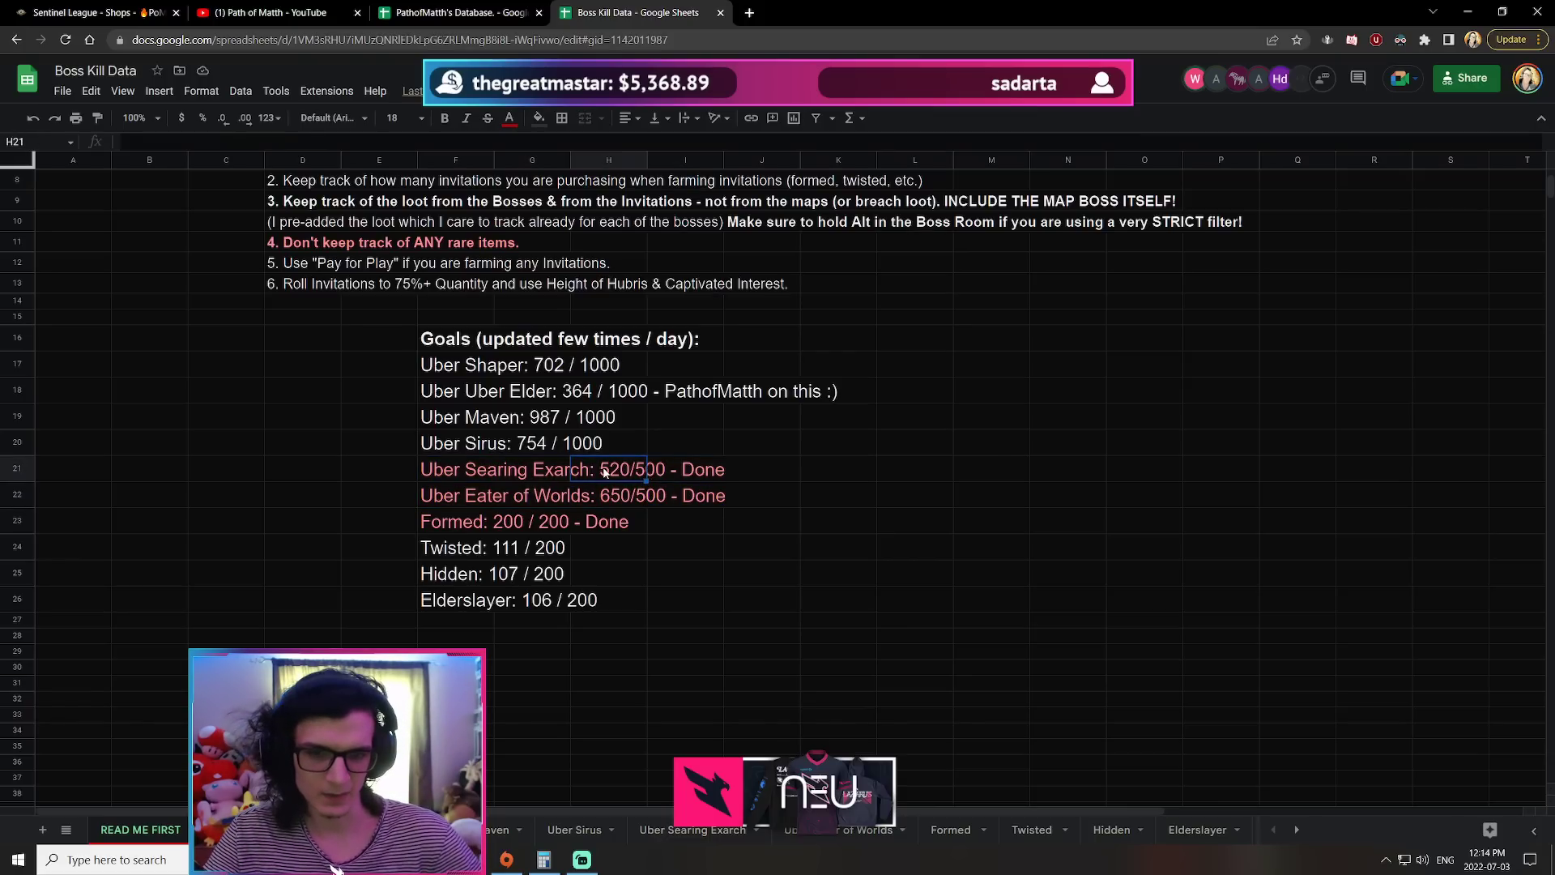
left_click_drag(604, 473, 637, 498)
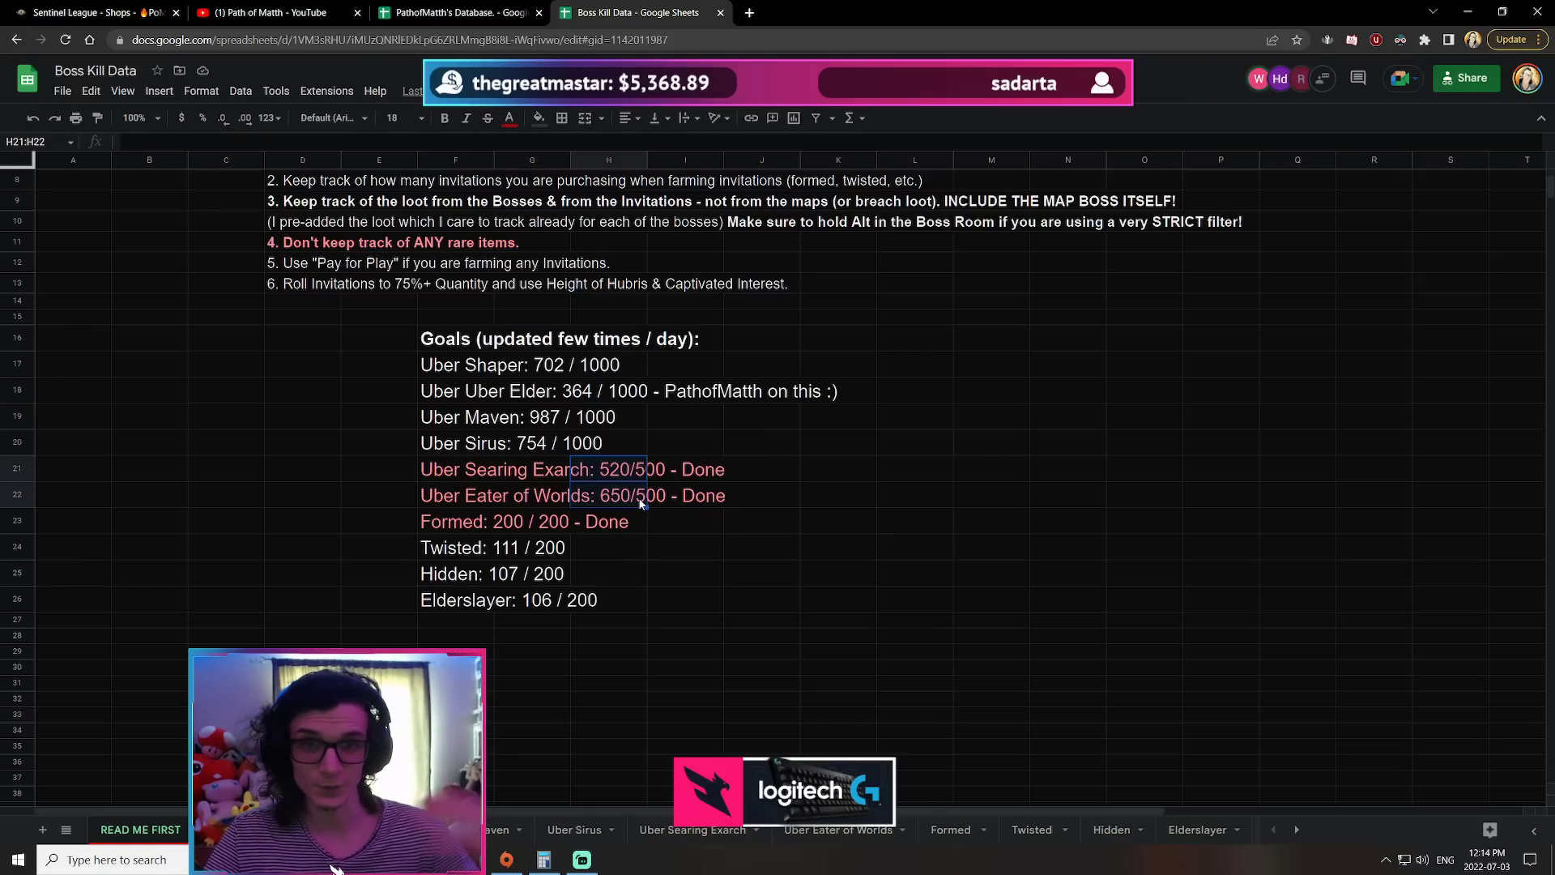
left_click(463, 528)
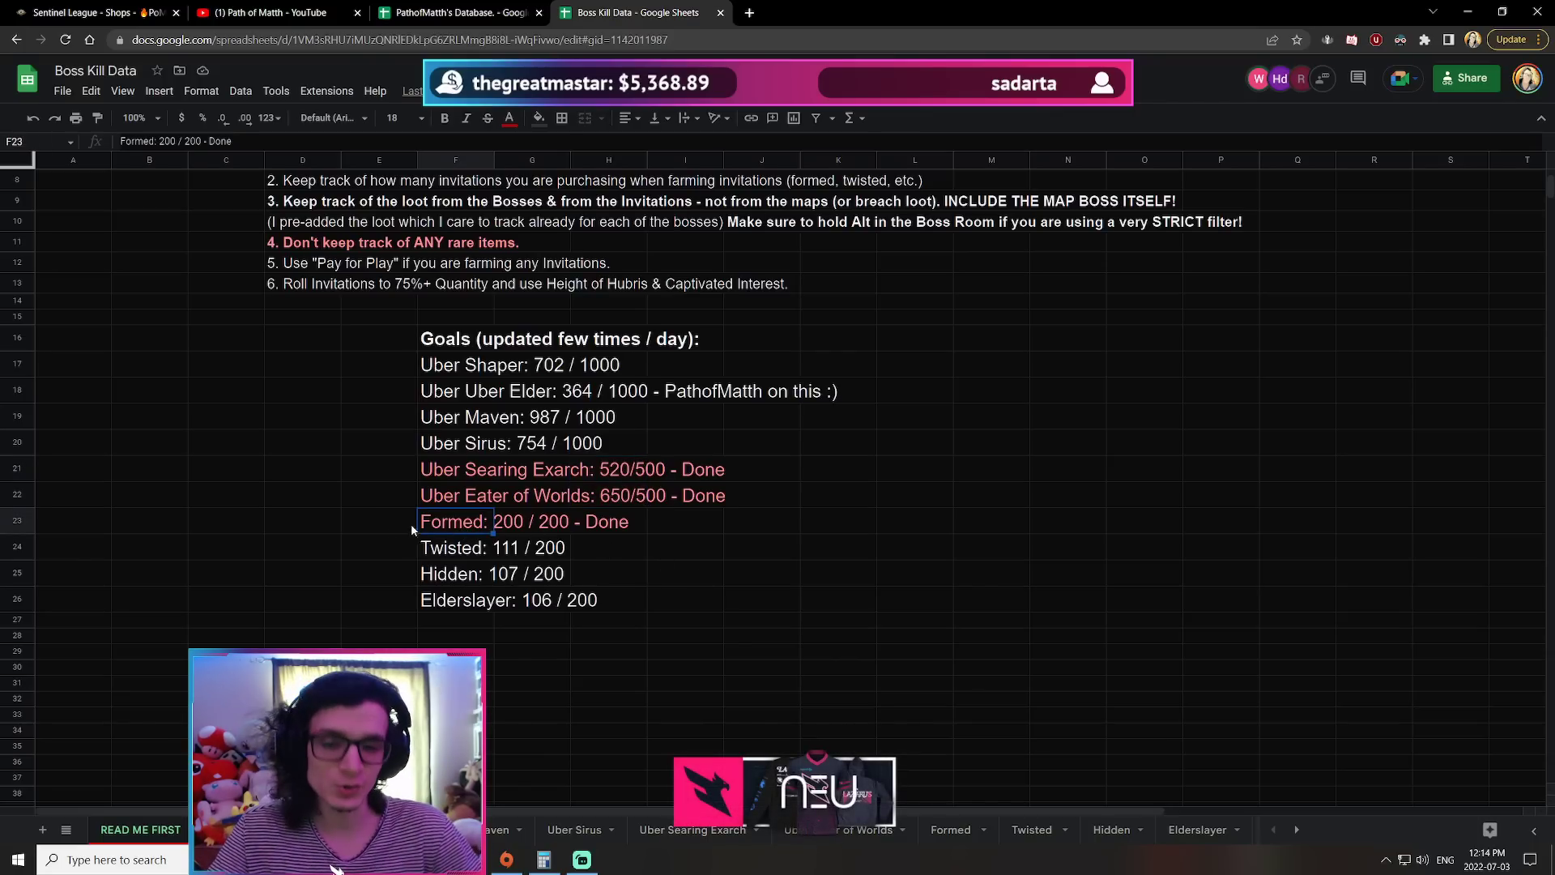
key("Down")
key("Down")
key("Down")
left_click_drag(435, 523, 623, 615)
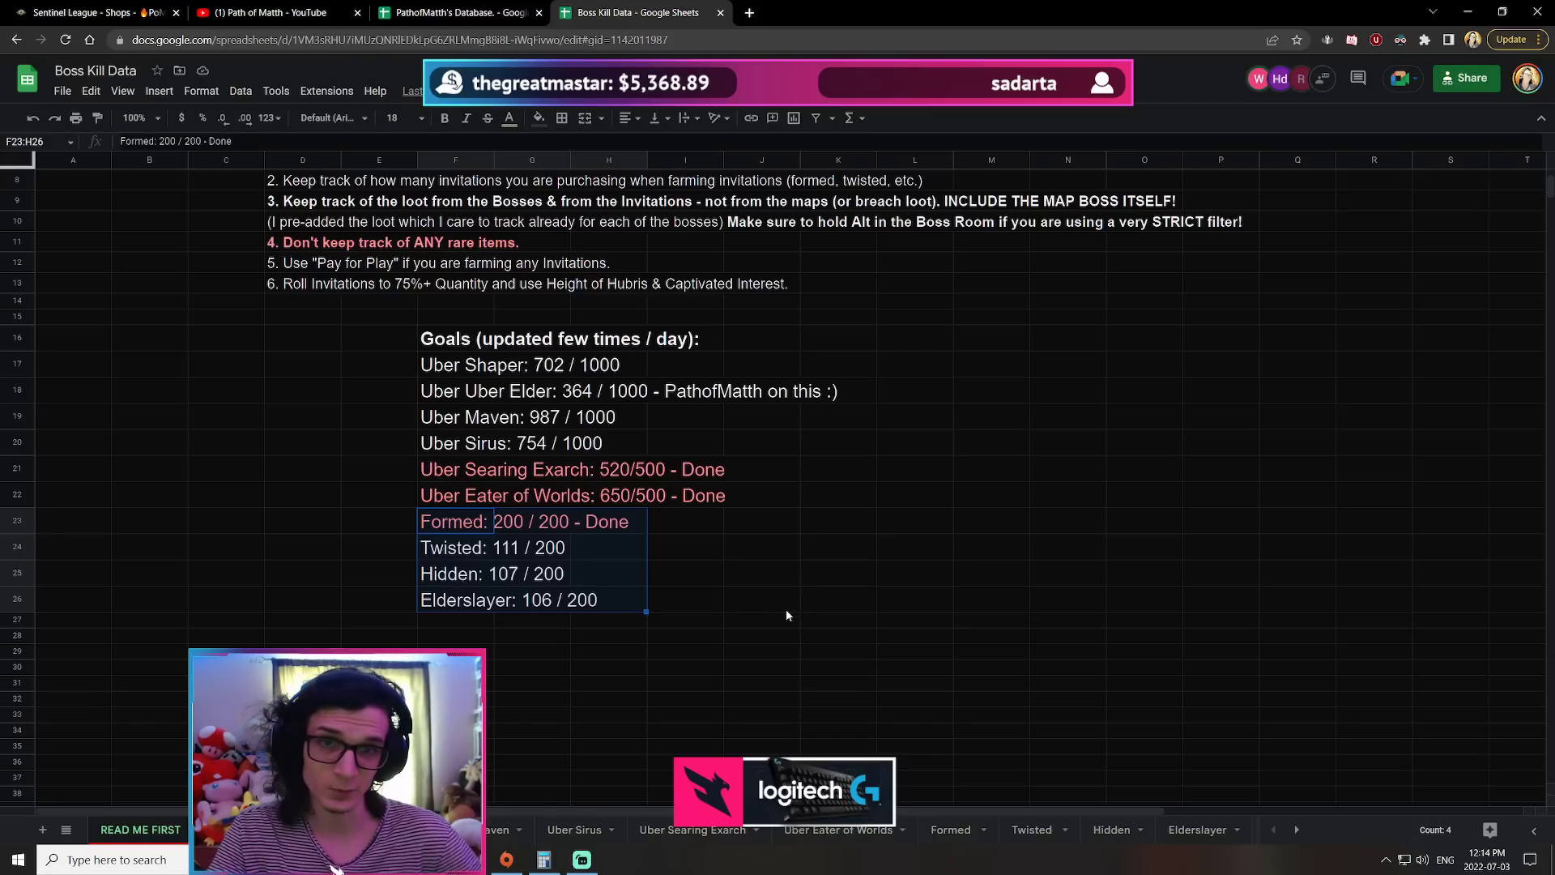
left_click(464, 531)
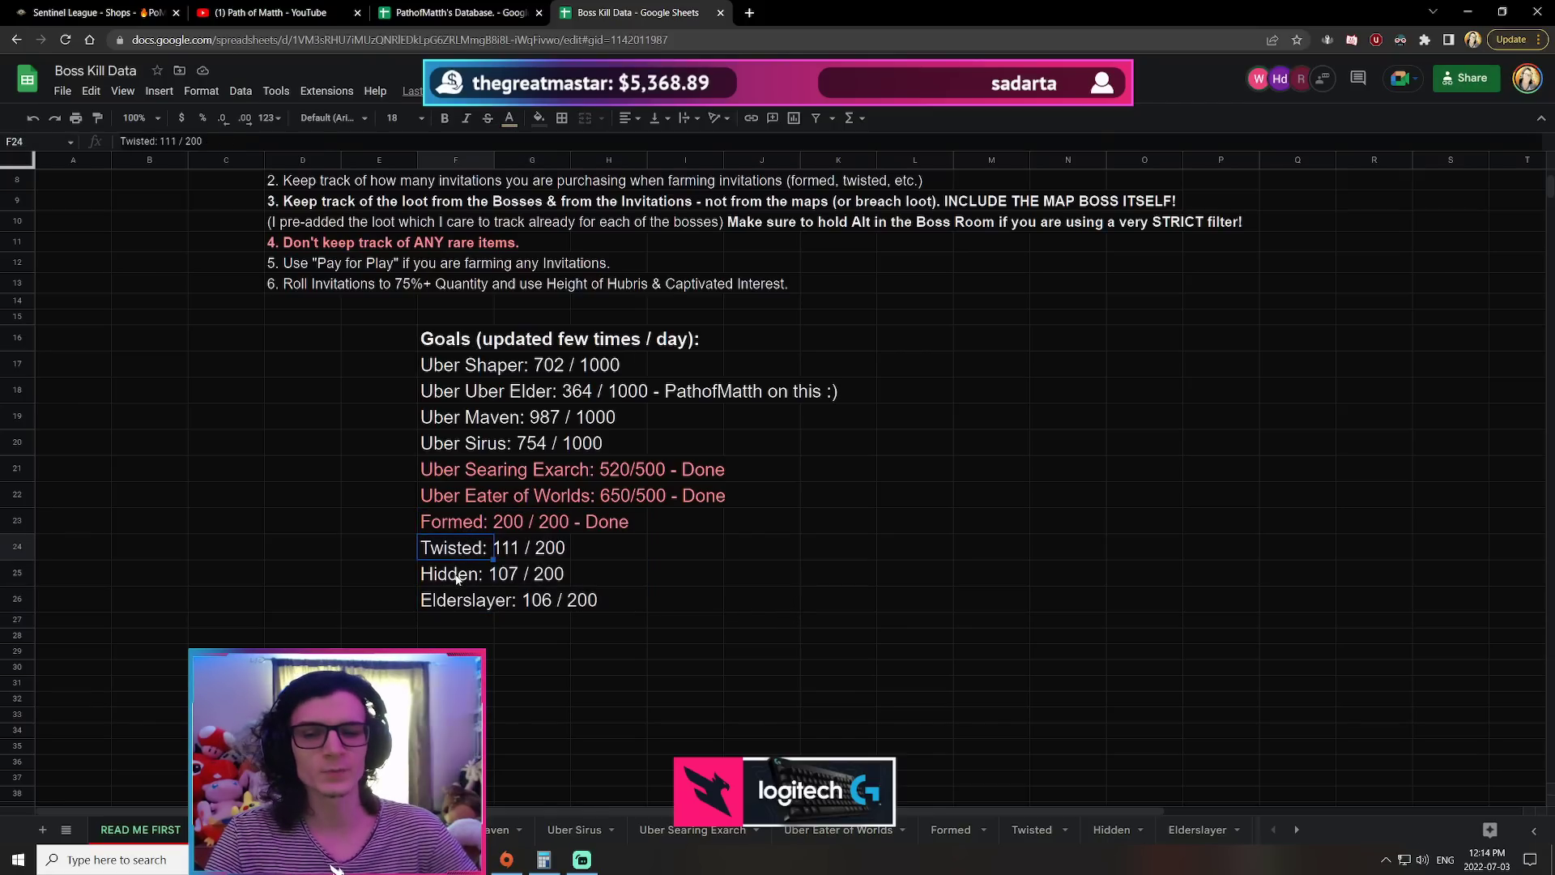
left_click(449, 604)
left_click_drag(439, 525, 662, 611)
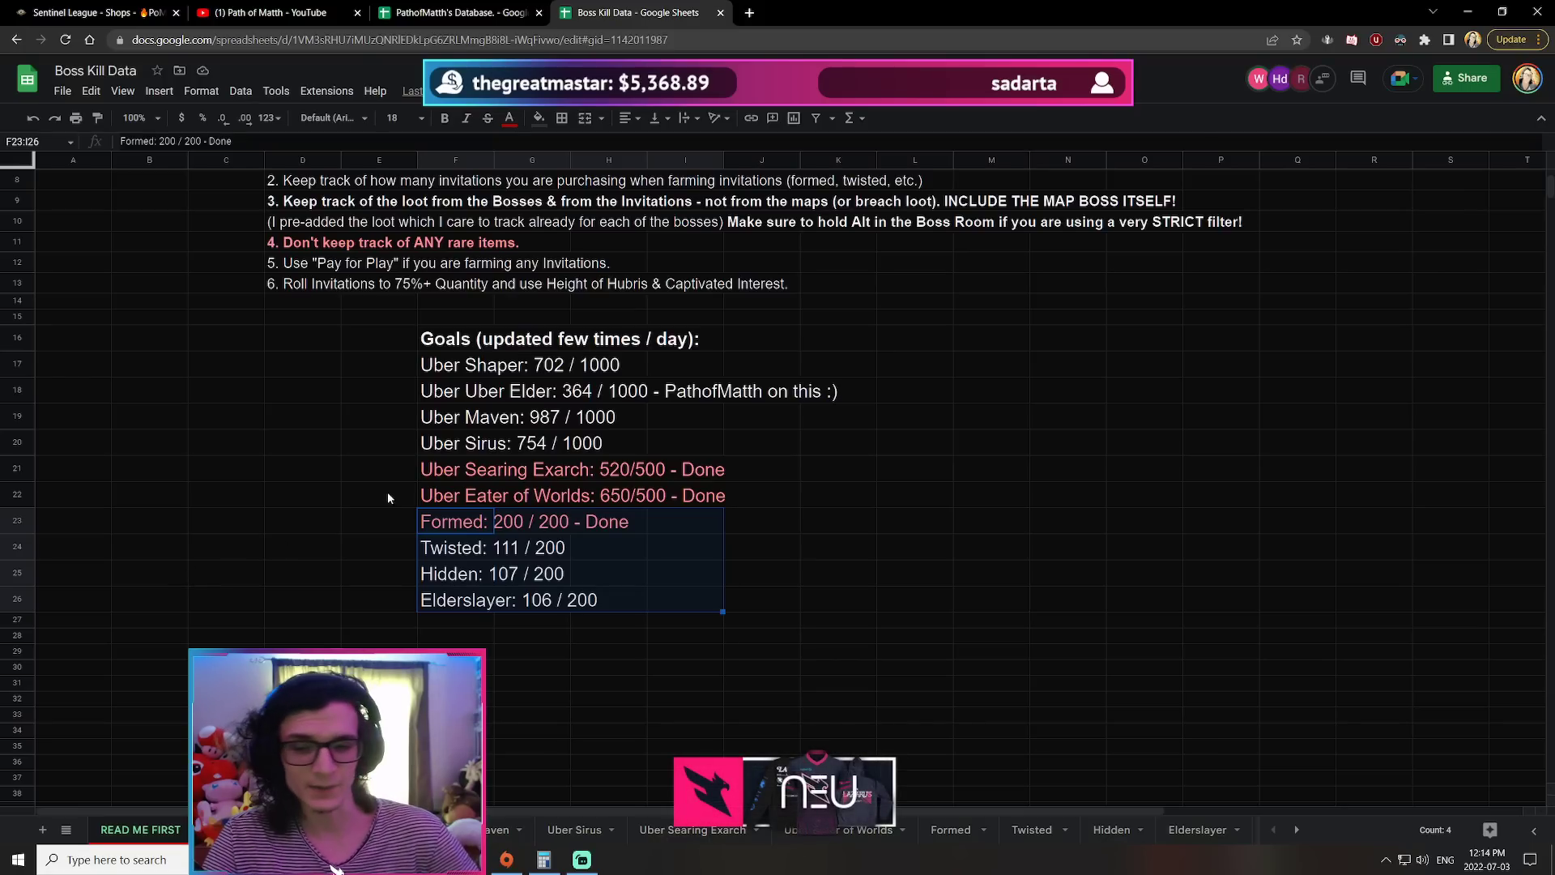
left_click(534, 522)
left_click(537, 551)
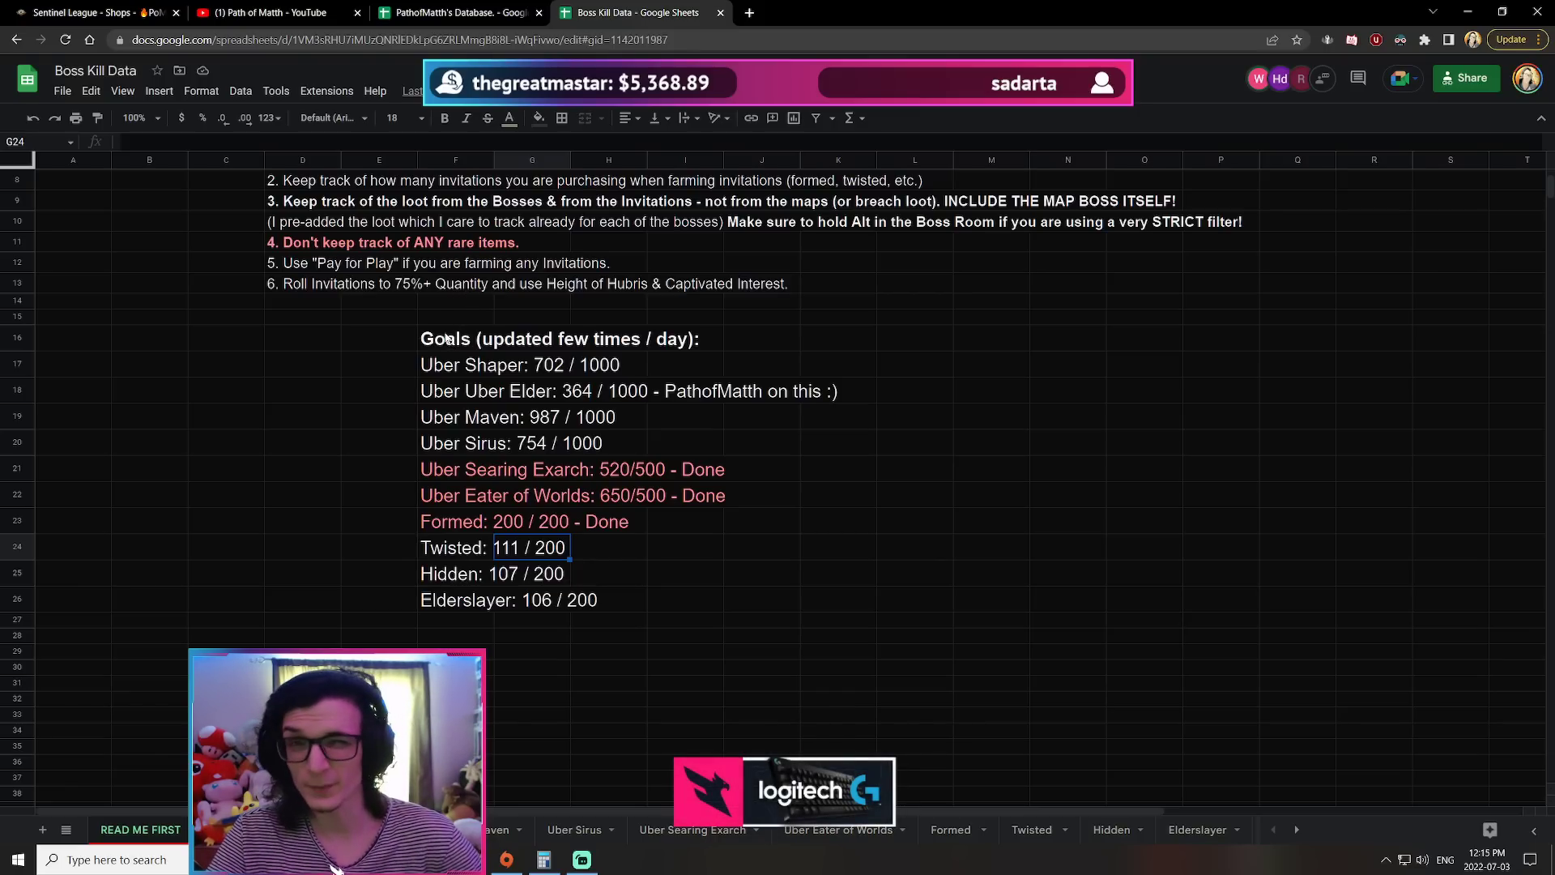
left_click_drag(437, 522, 617, 602)
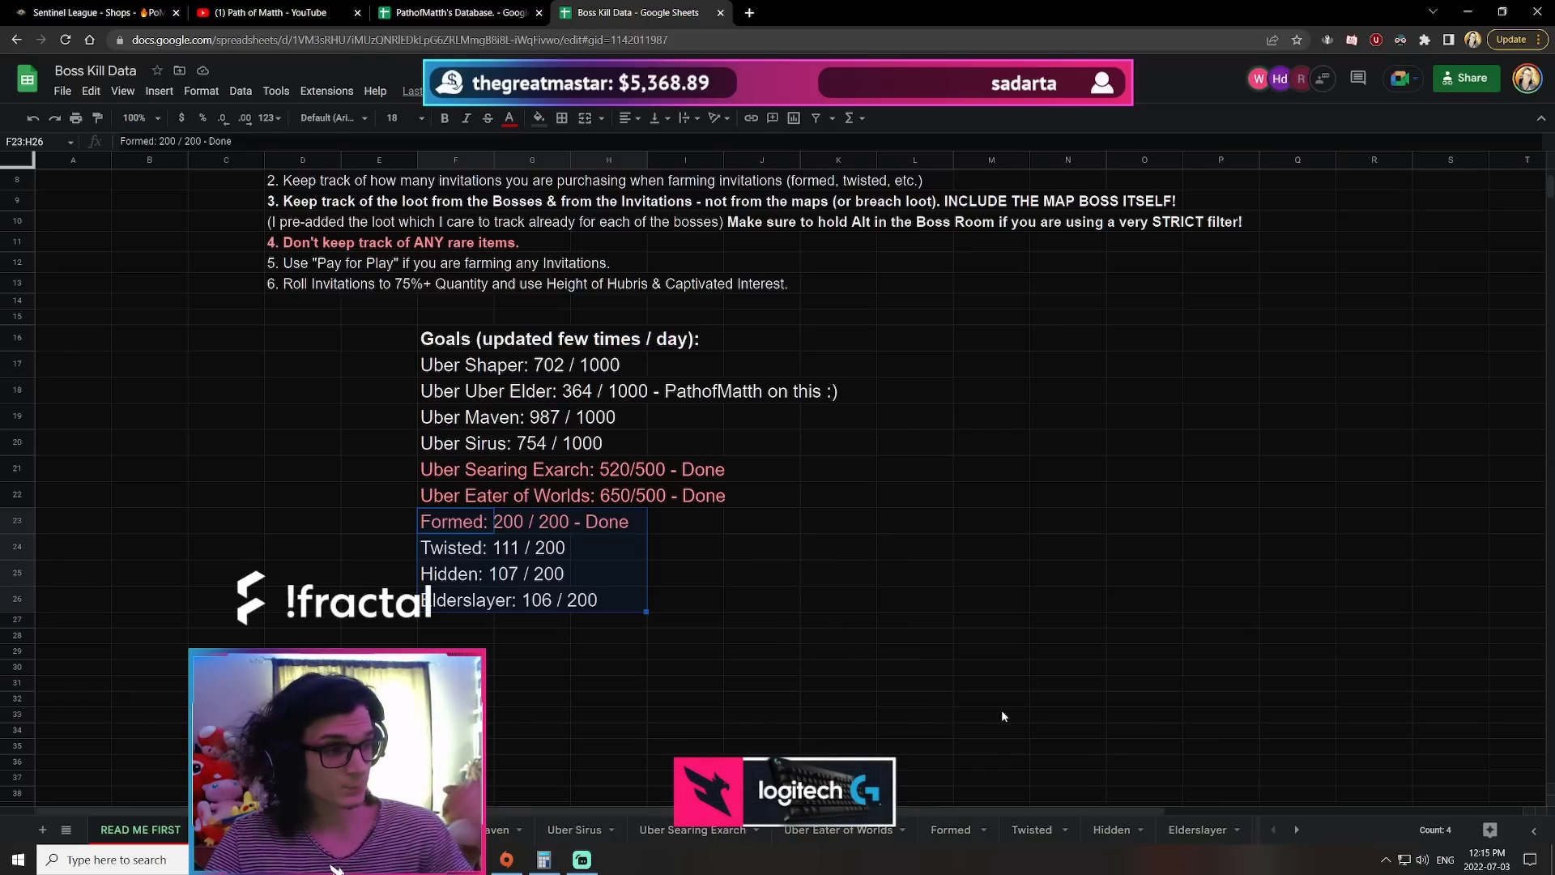
left_click(573, 831)
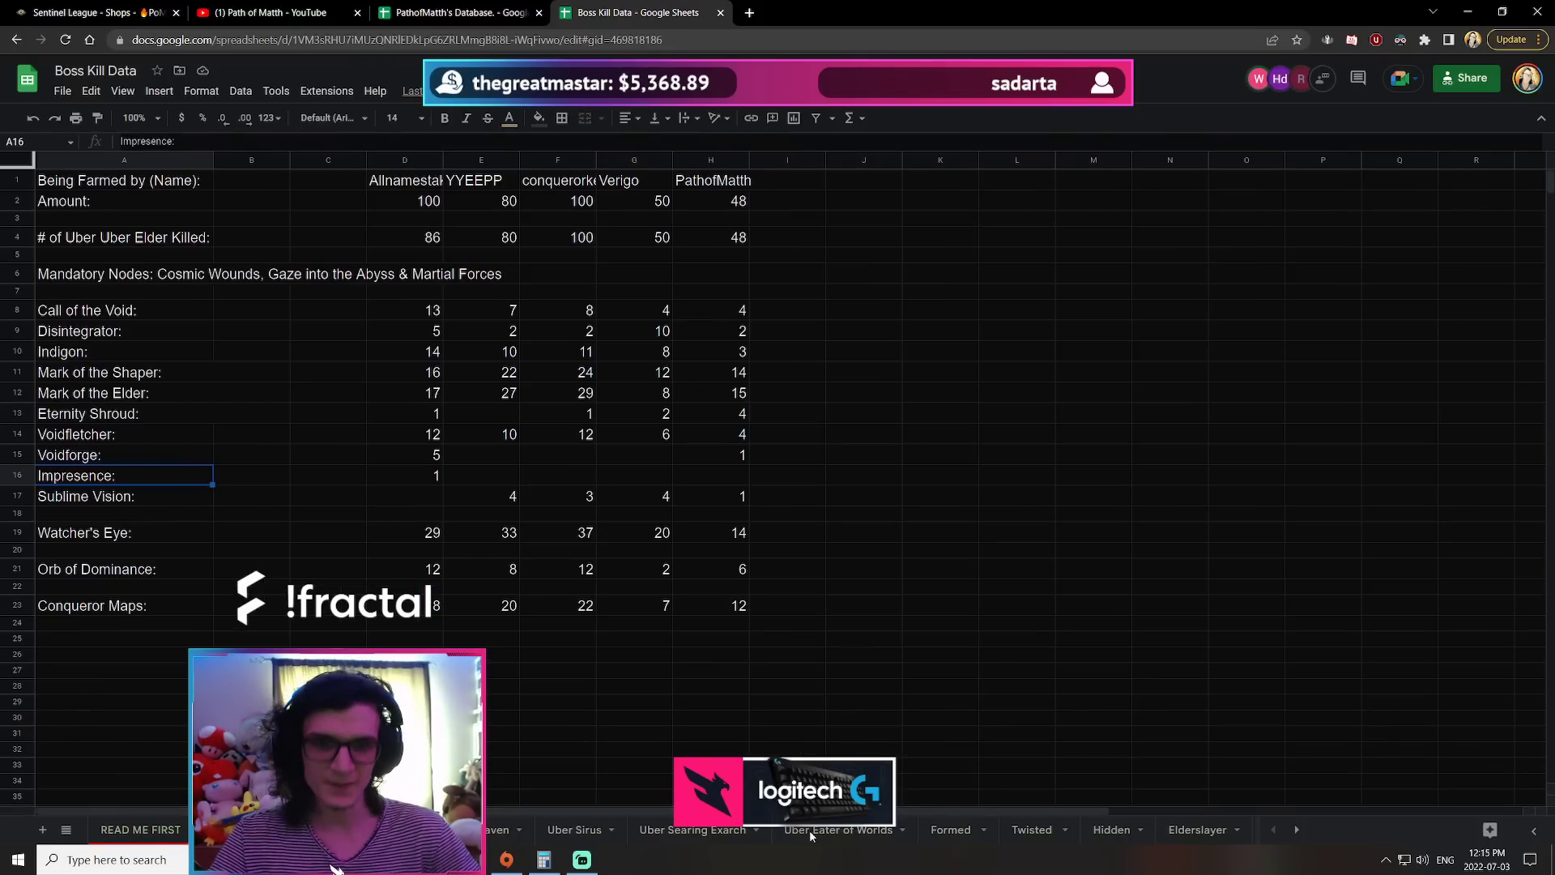
left_click(685, 830)
left_click(829, 829)
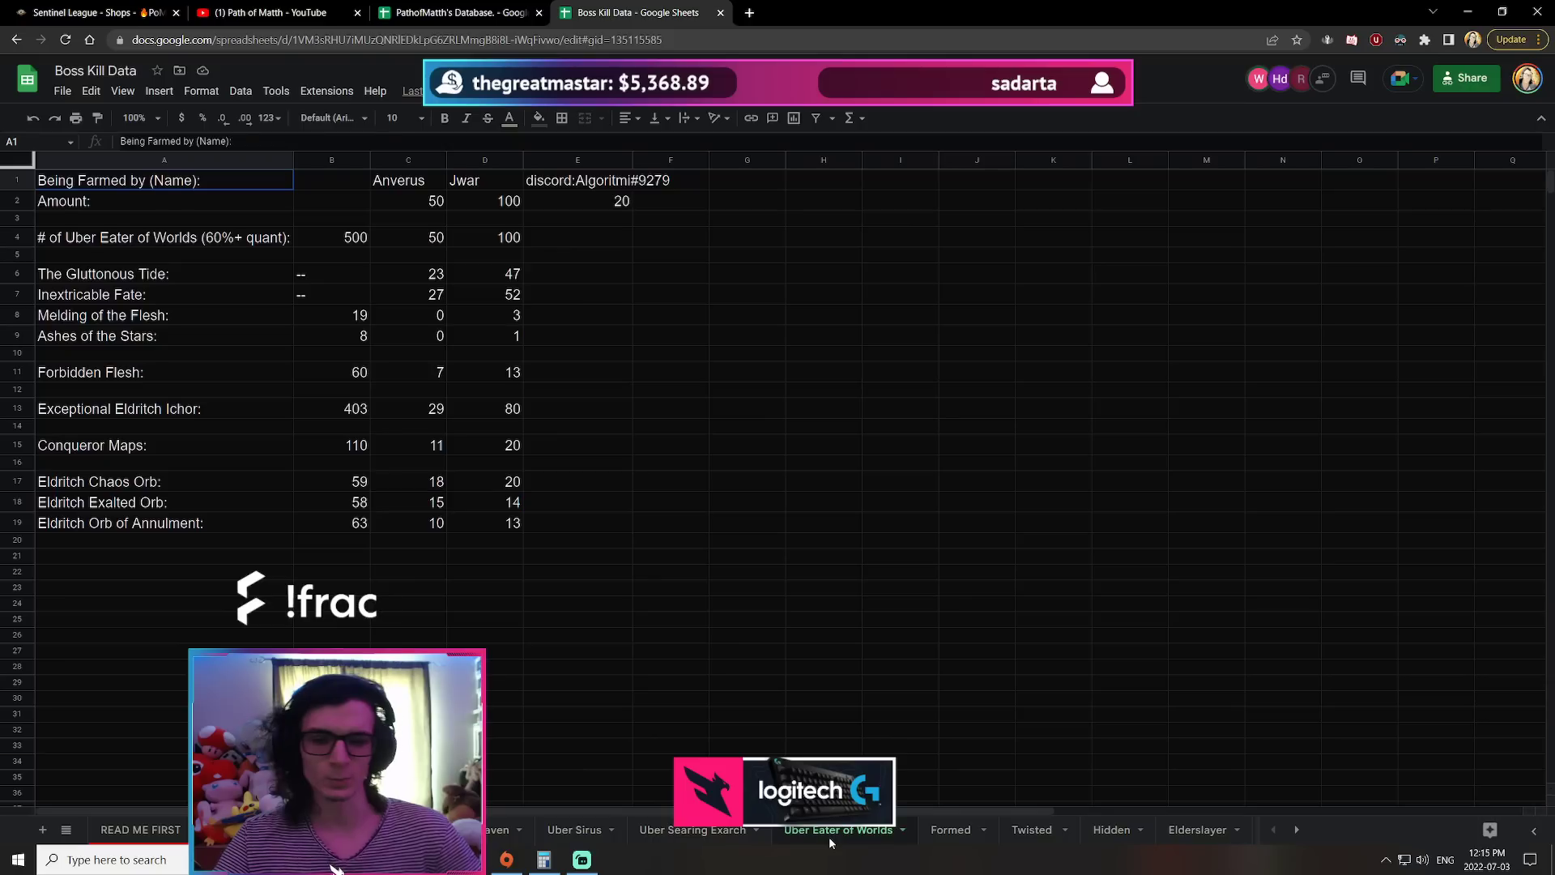
left_click(950, 831)
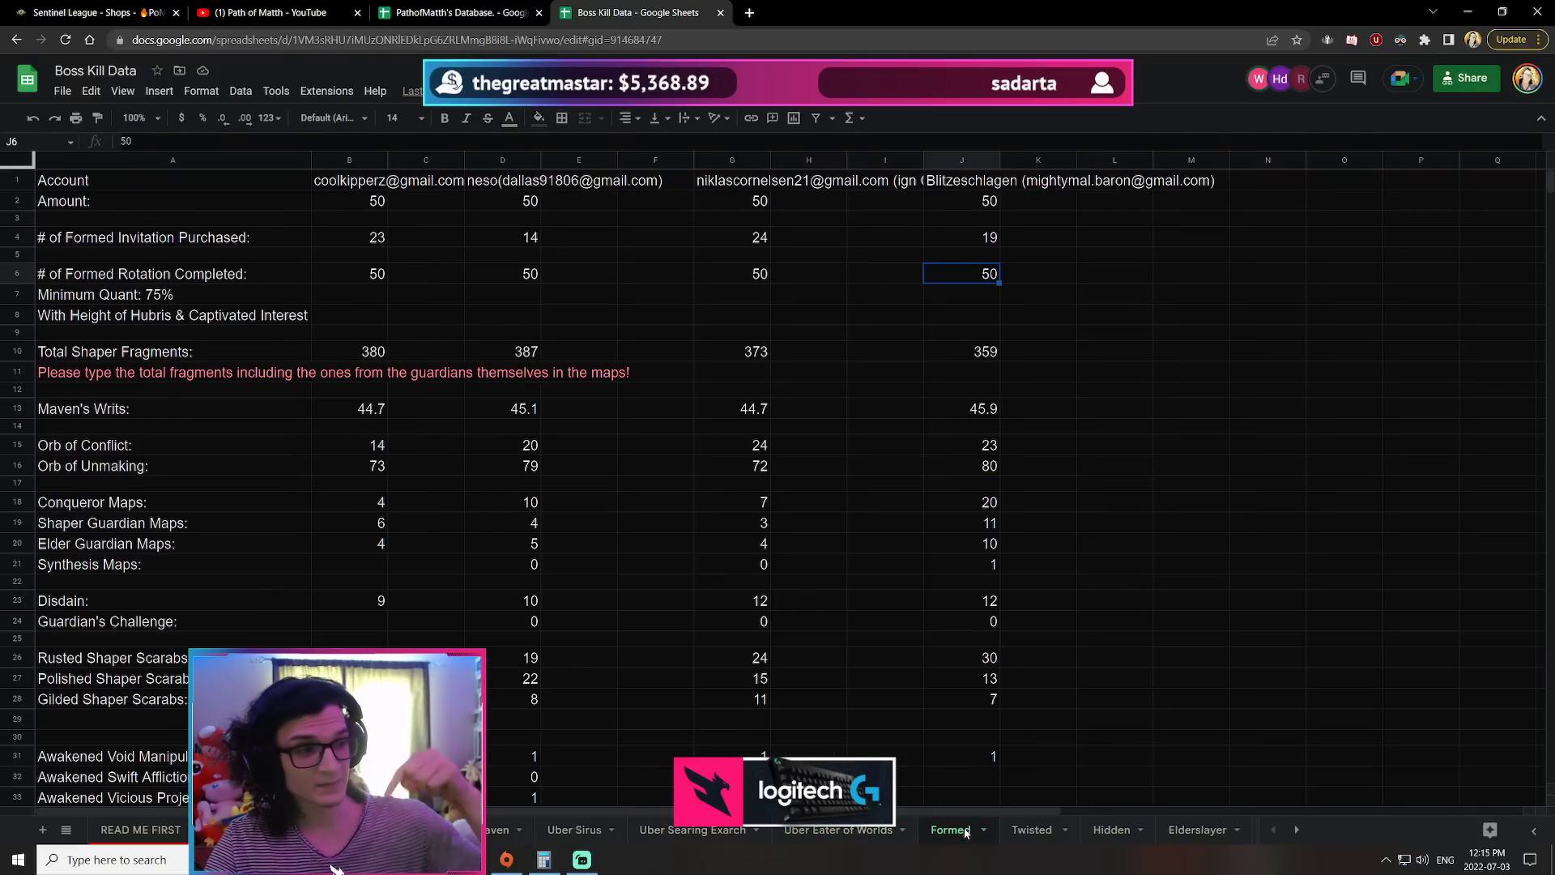
scroll(913, 573, "down", 1)
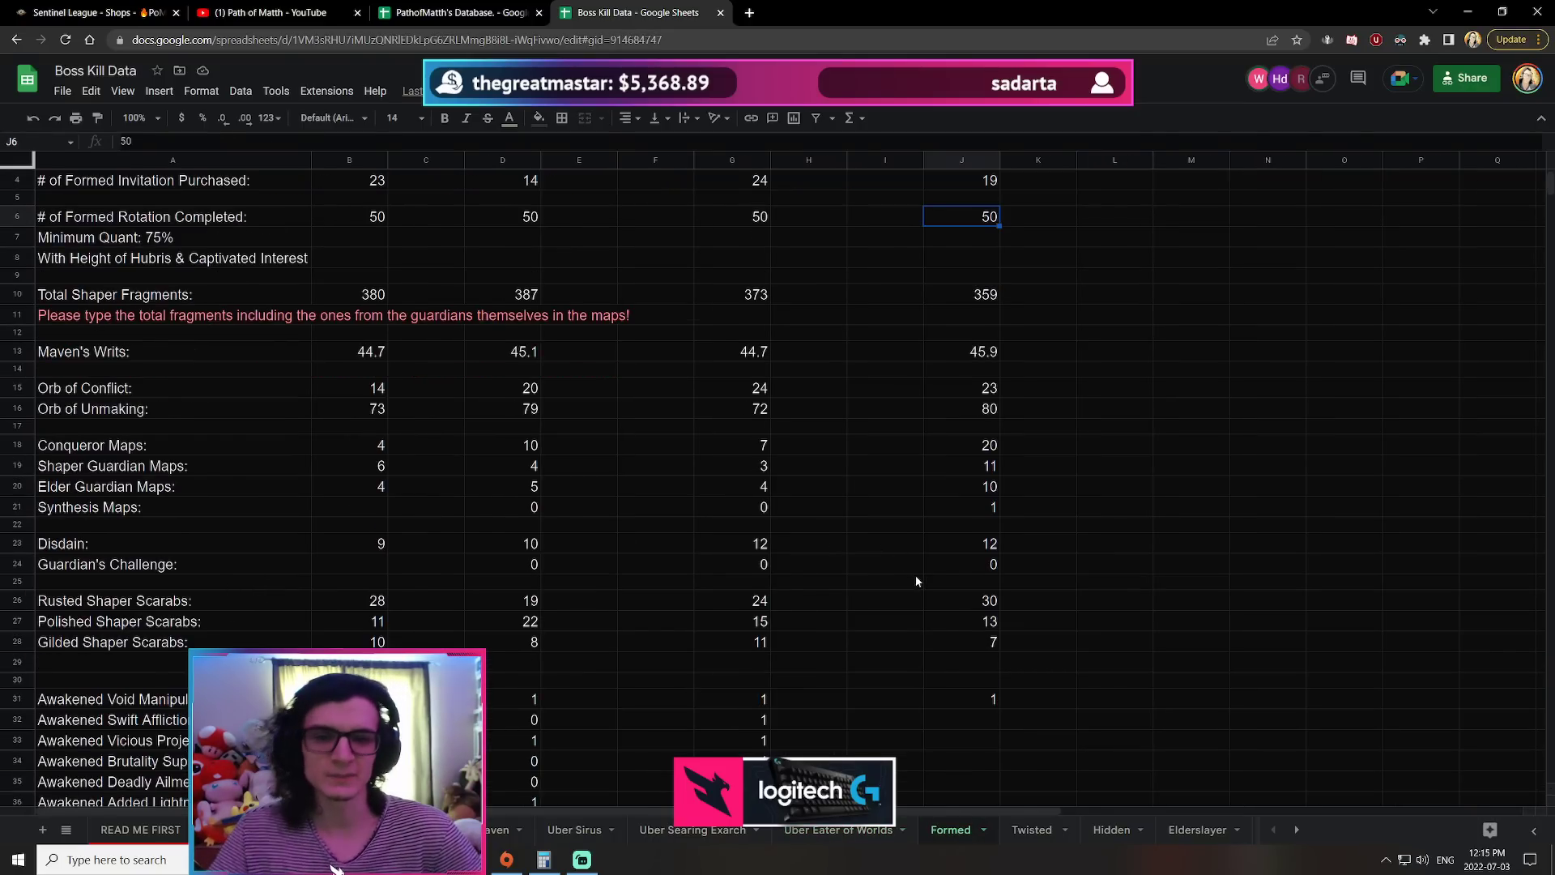
scroll(914, 574, "down", 4)
scroll(915, 575, "up", 5)
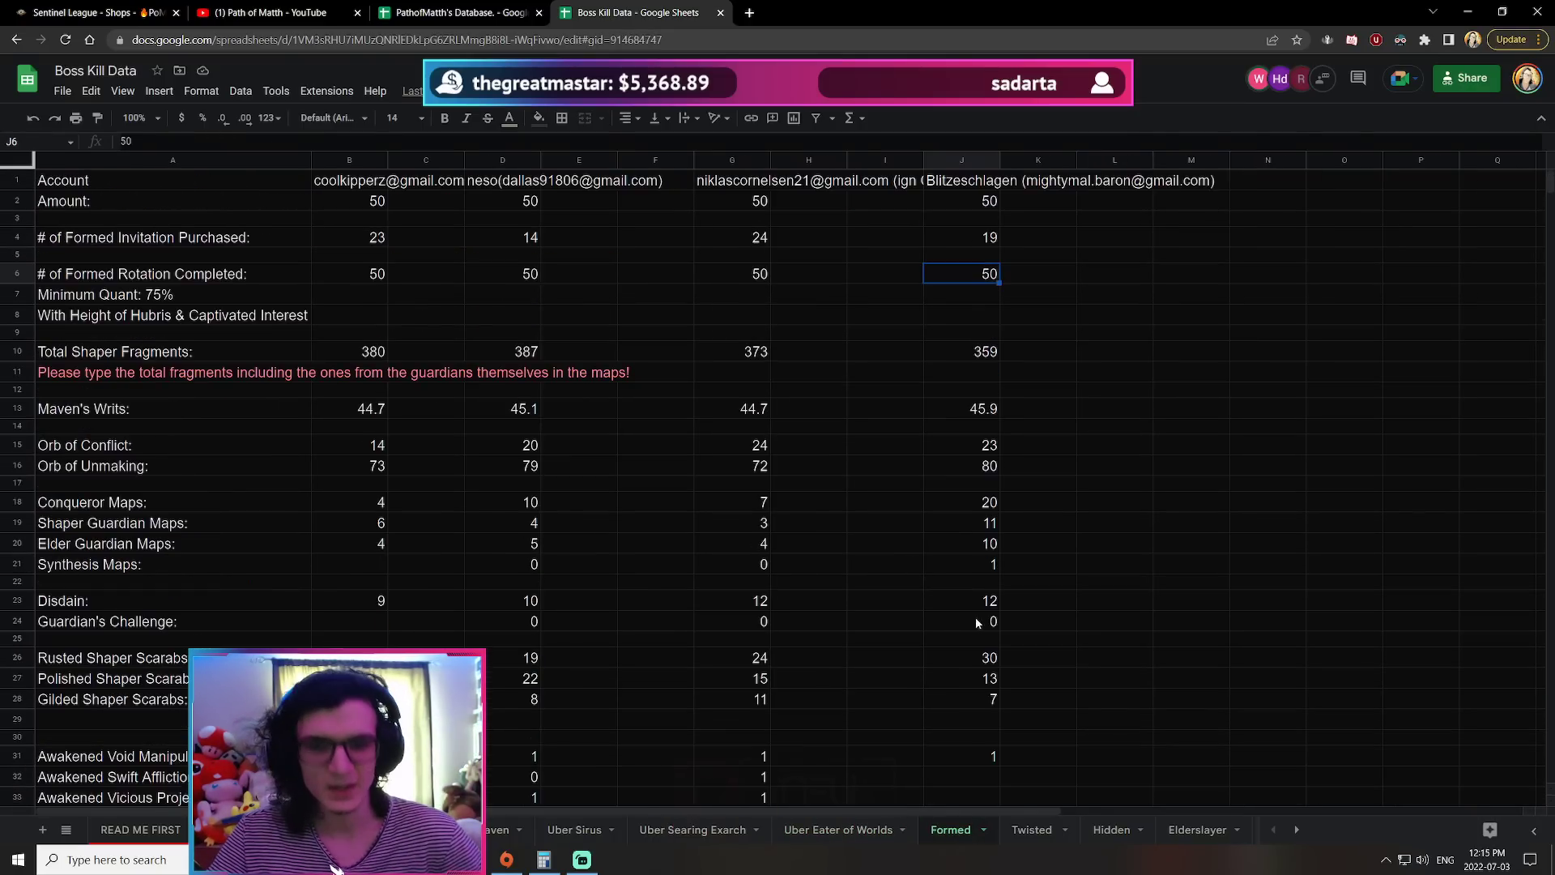
left_click(139, 828)
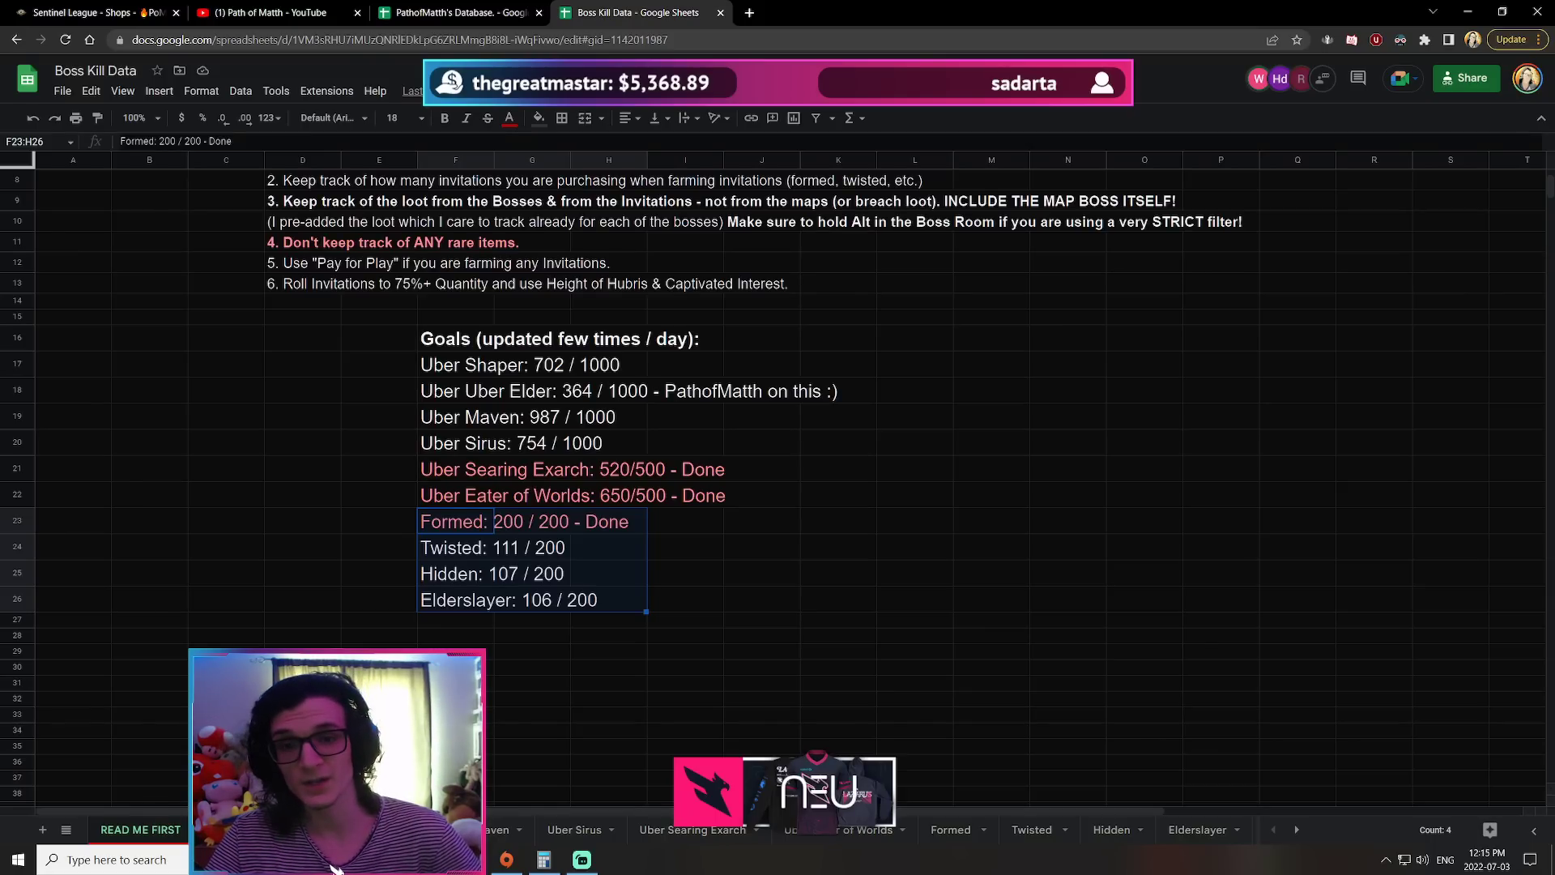
left_click_drag(487, 365, 790, 443)
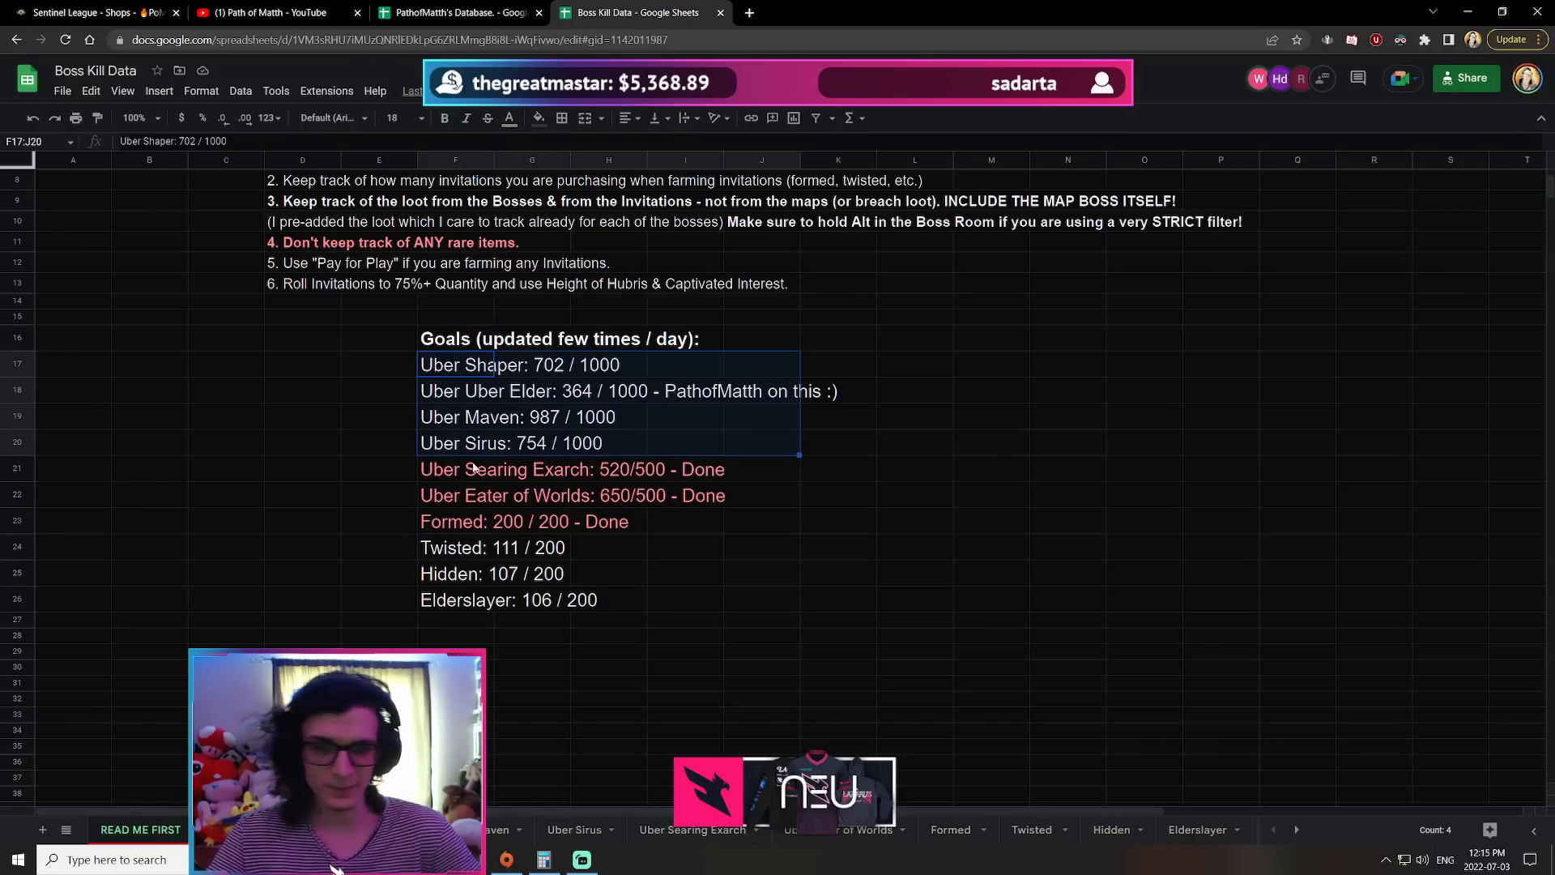
mouse_move(486, 468)
left_mouse_down()
mouse_move(494, 488)
mouse_move(711, 496)
left_mouse_up()
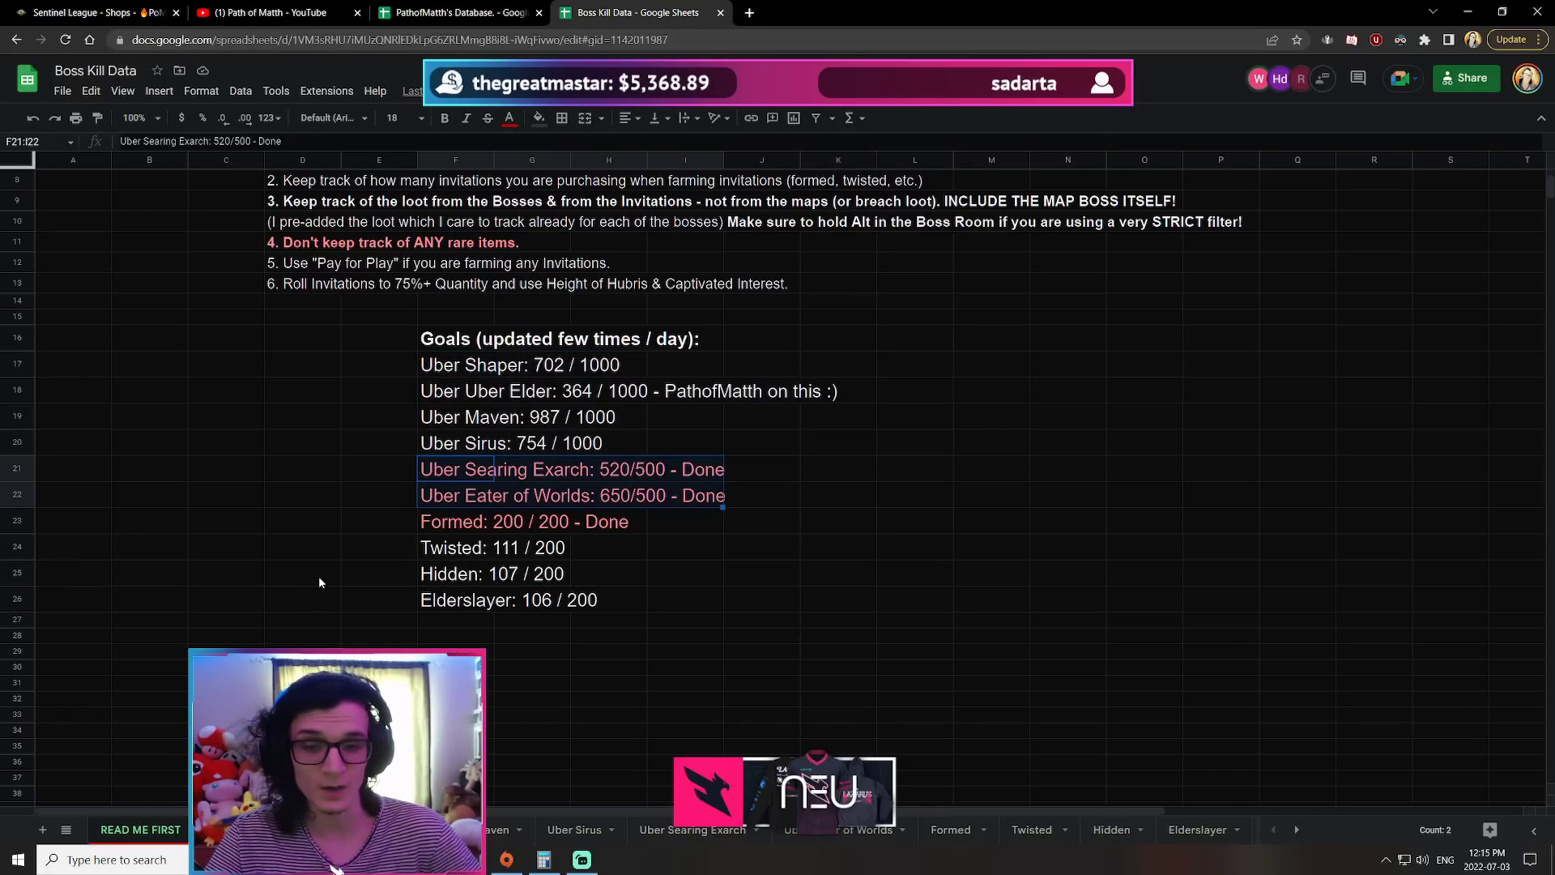
Step: Check the Uber Shaper goal against the game, then highlight the Uber Uber Elder goal line
left_click(646, 368)
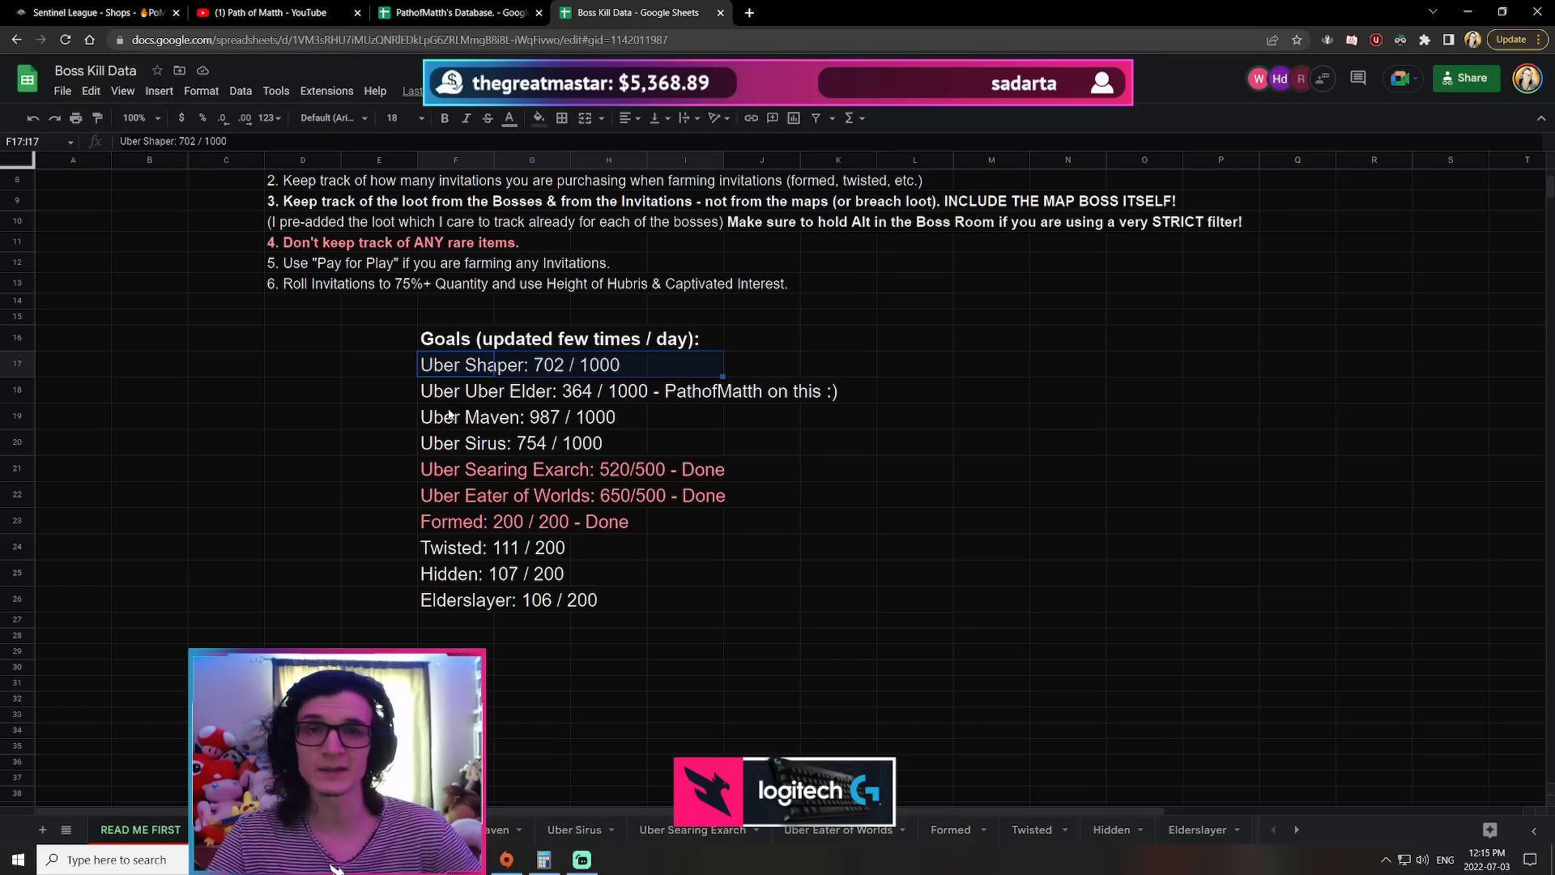
key("alt+Tab")
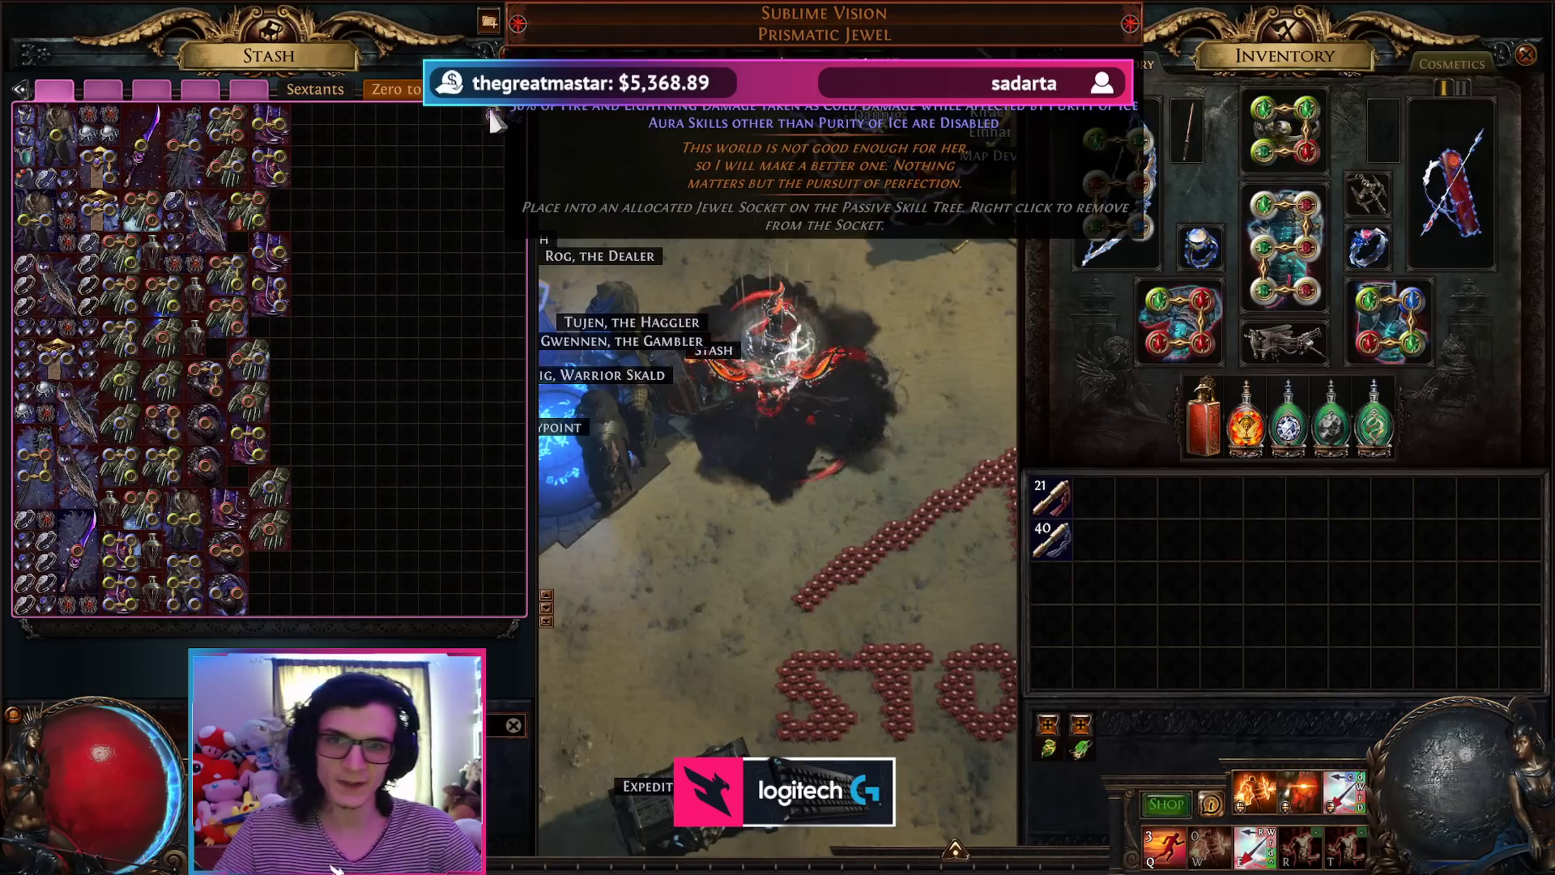
key("alt+Tab")
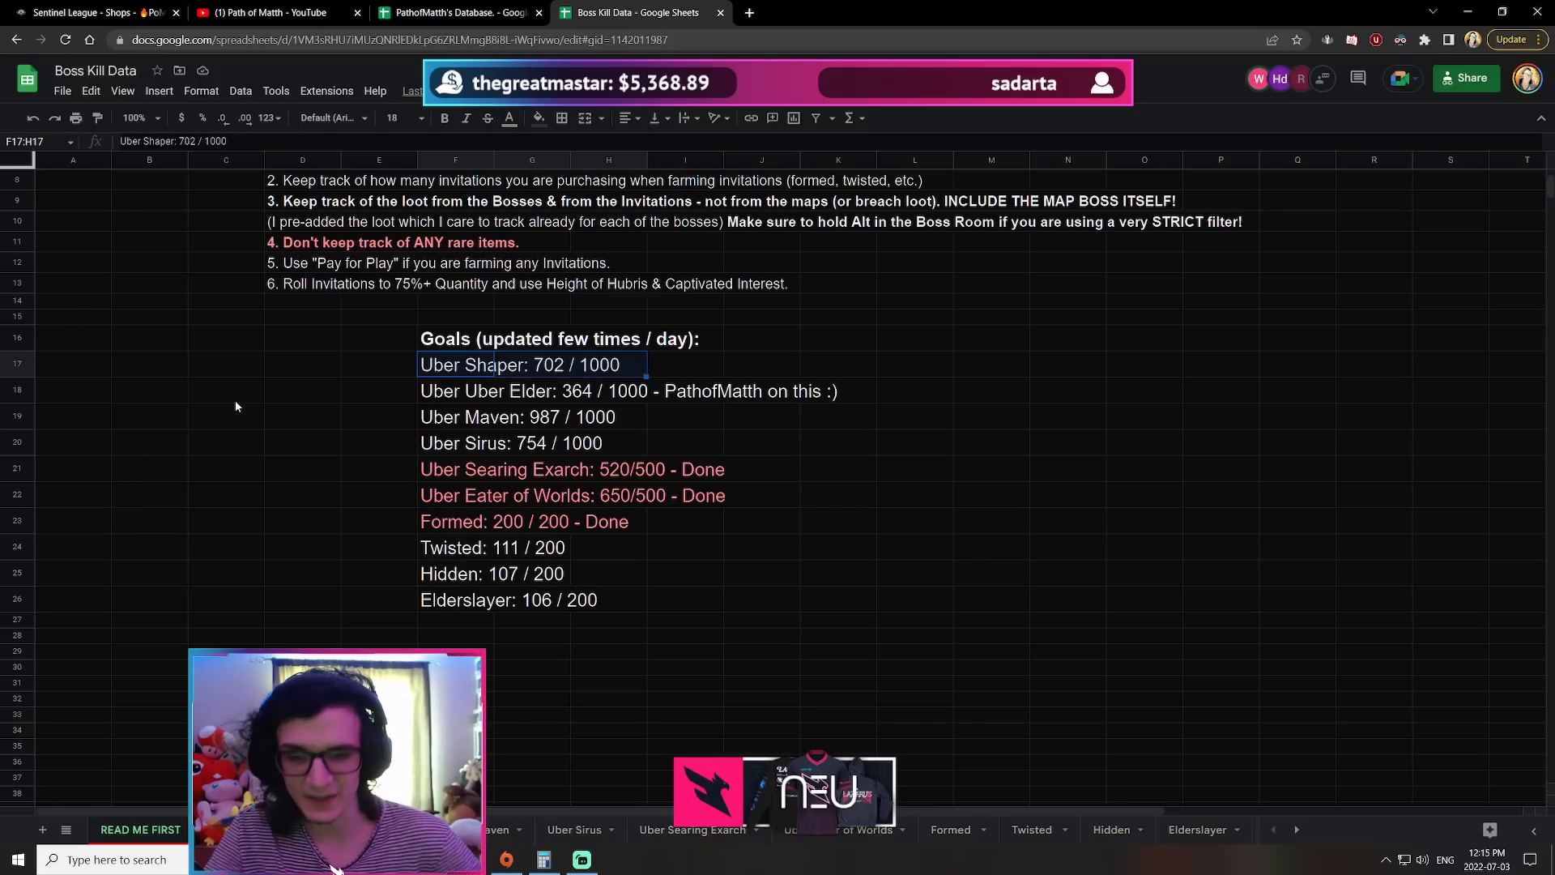
left_click(444, 392)
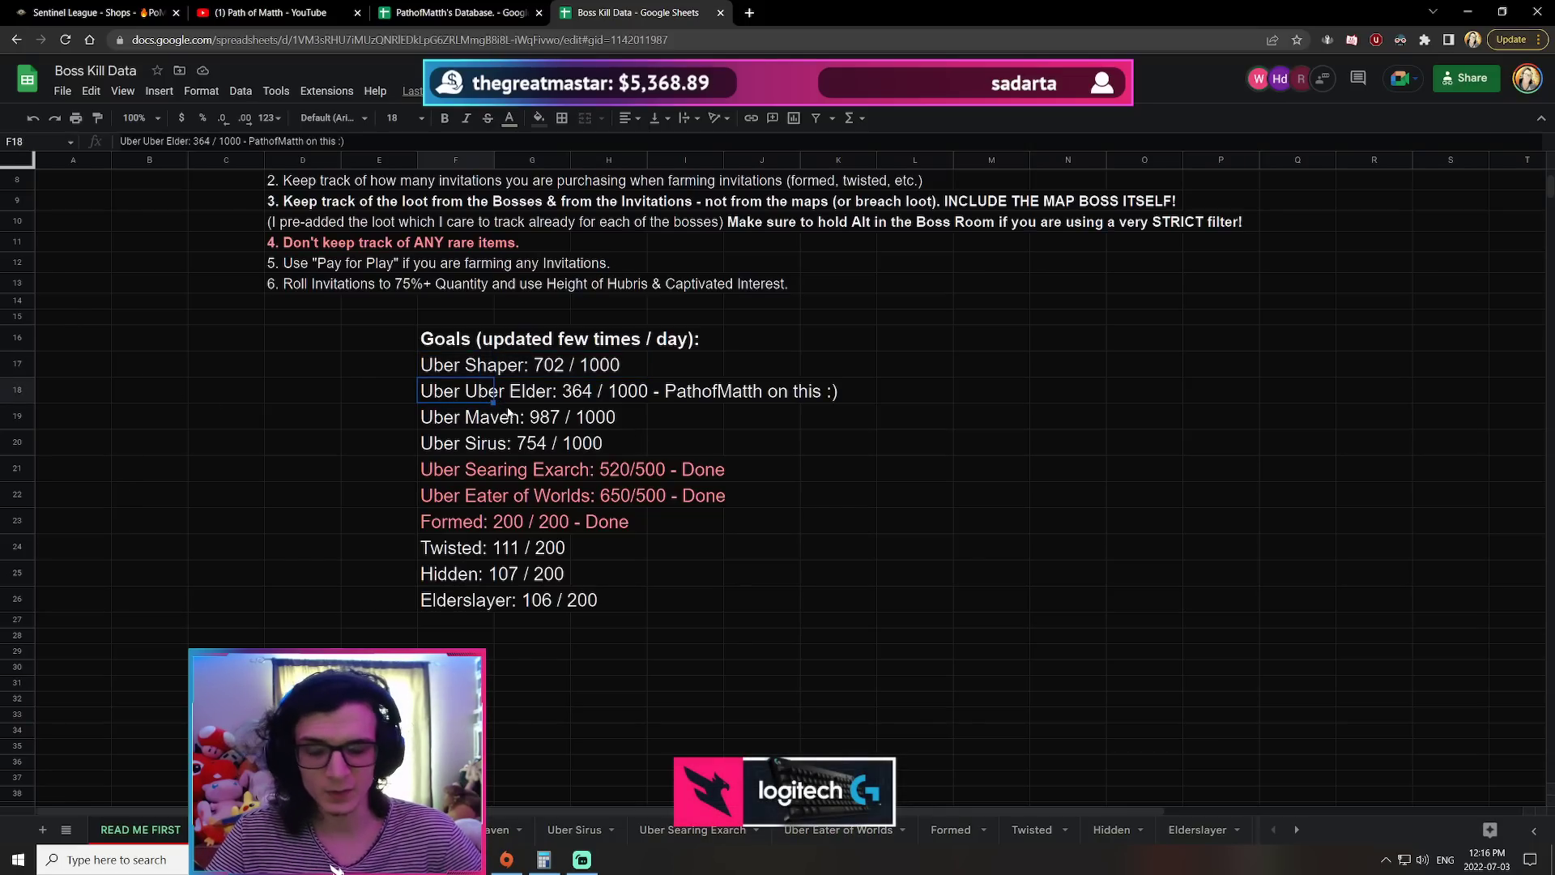
left_click(560, 398)
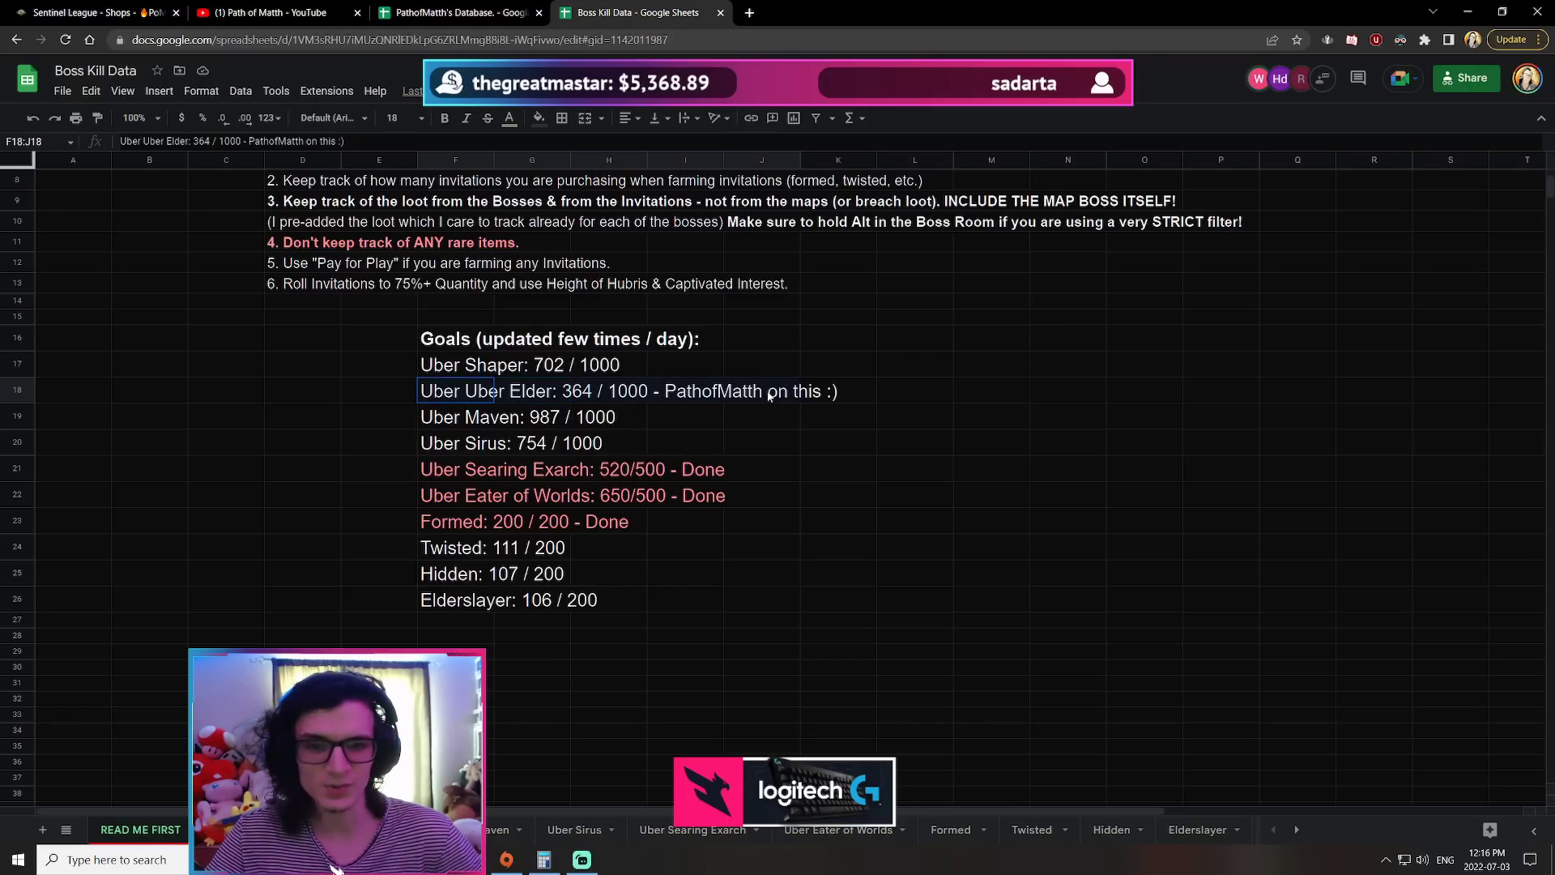
left_click_drag(459, 393, 813, 400)
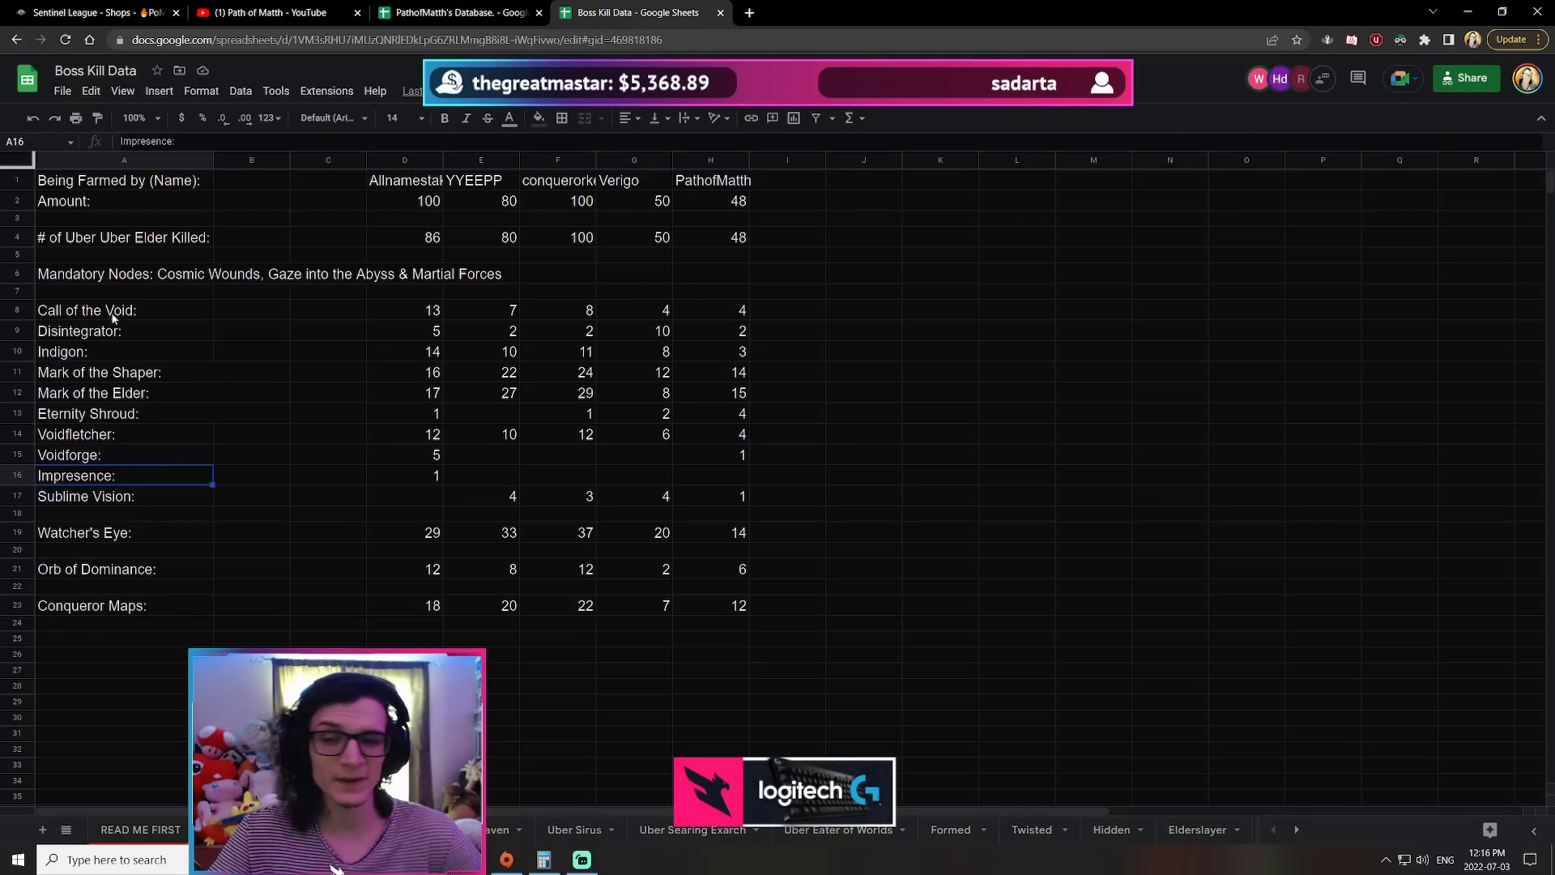
left_click_drag(96, 313, 128, 392)
left_click(132, 393)
left_click(120, 420)
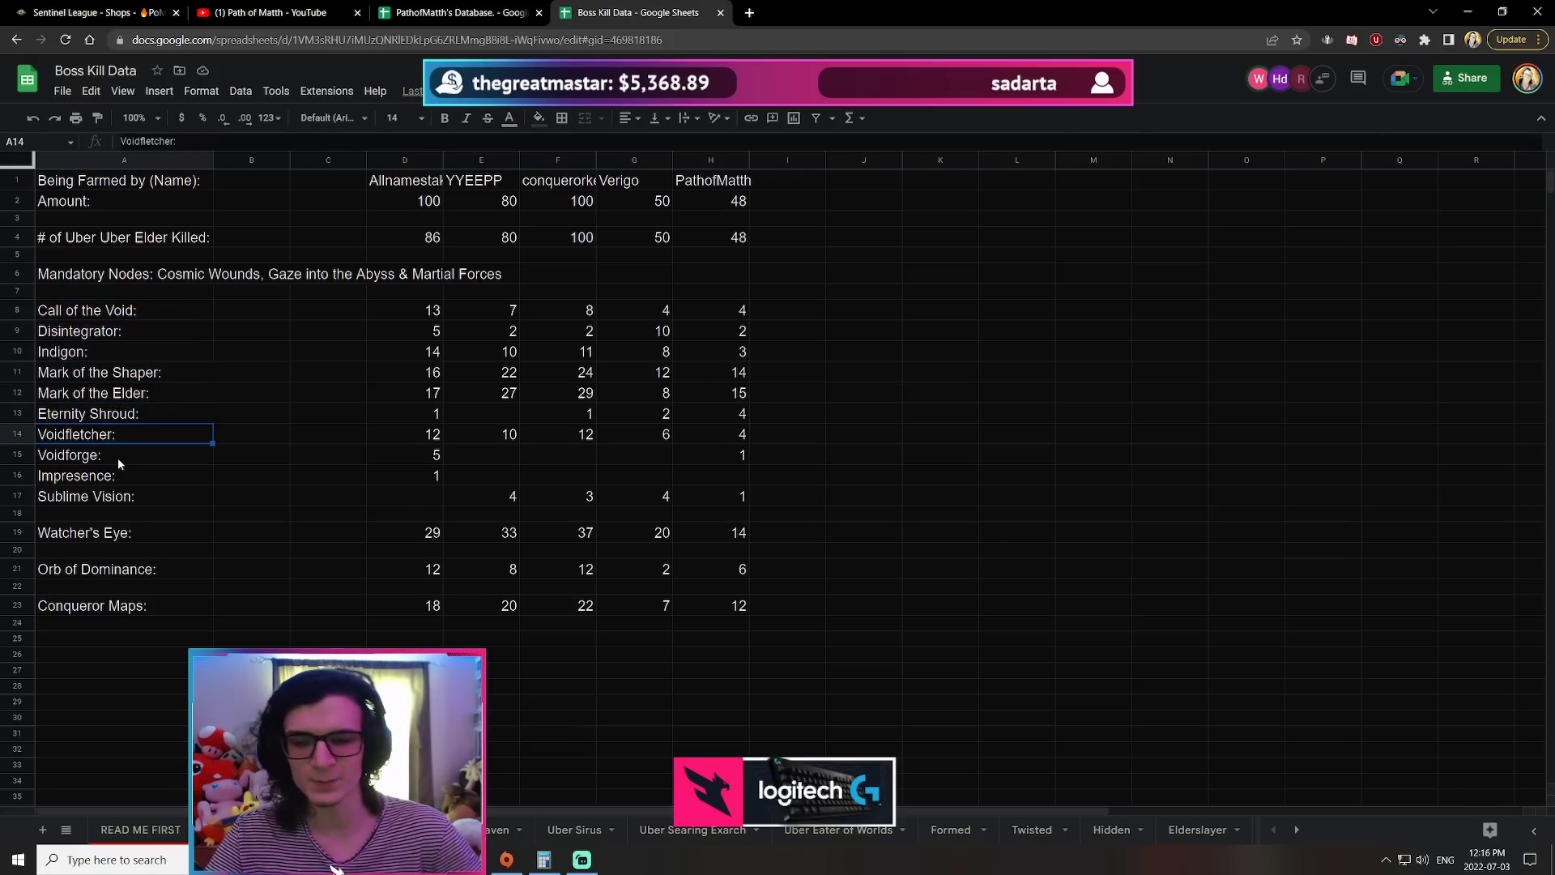
left_click(119, 457)
left_click(116, 477)
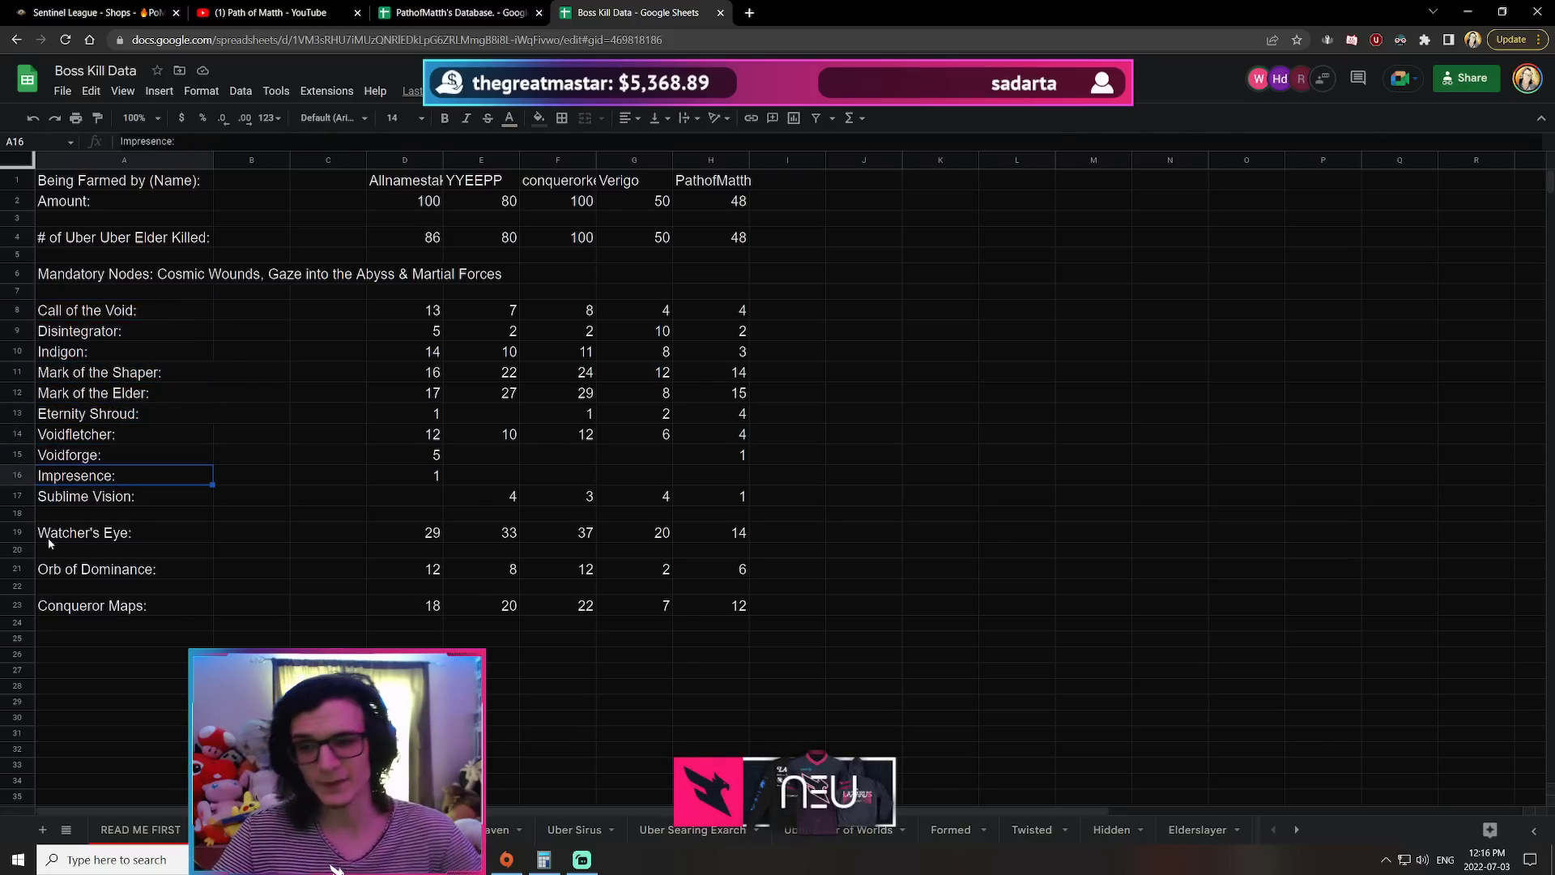
left_click(73, 500)
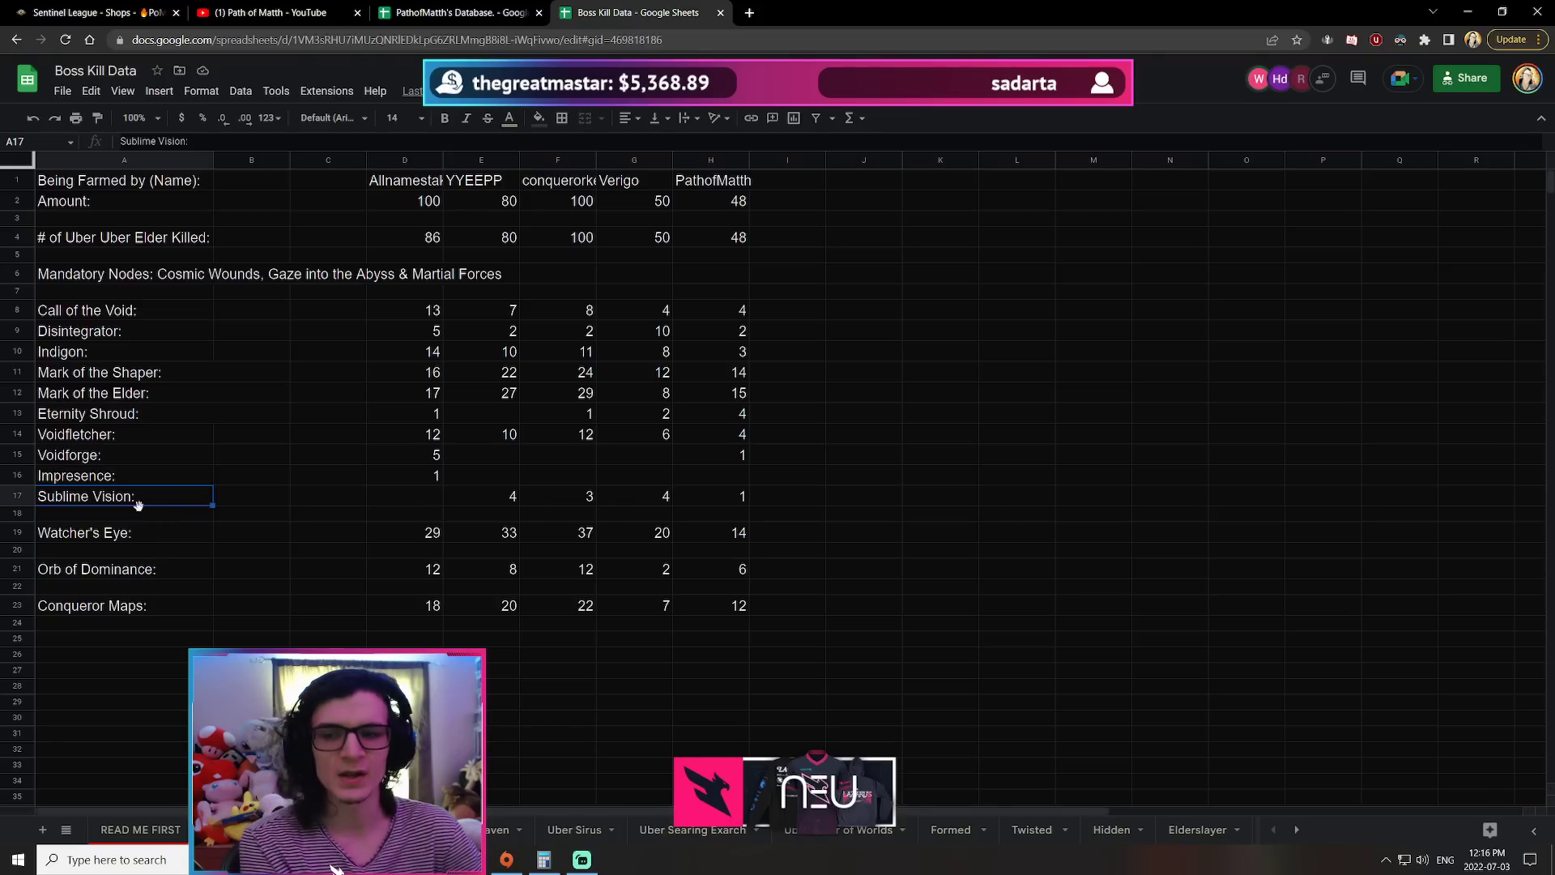
left_click(478, 498)
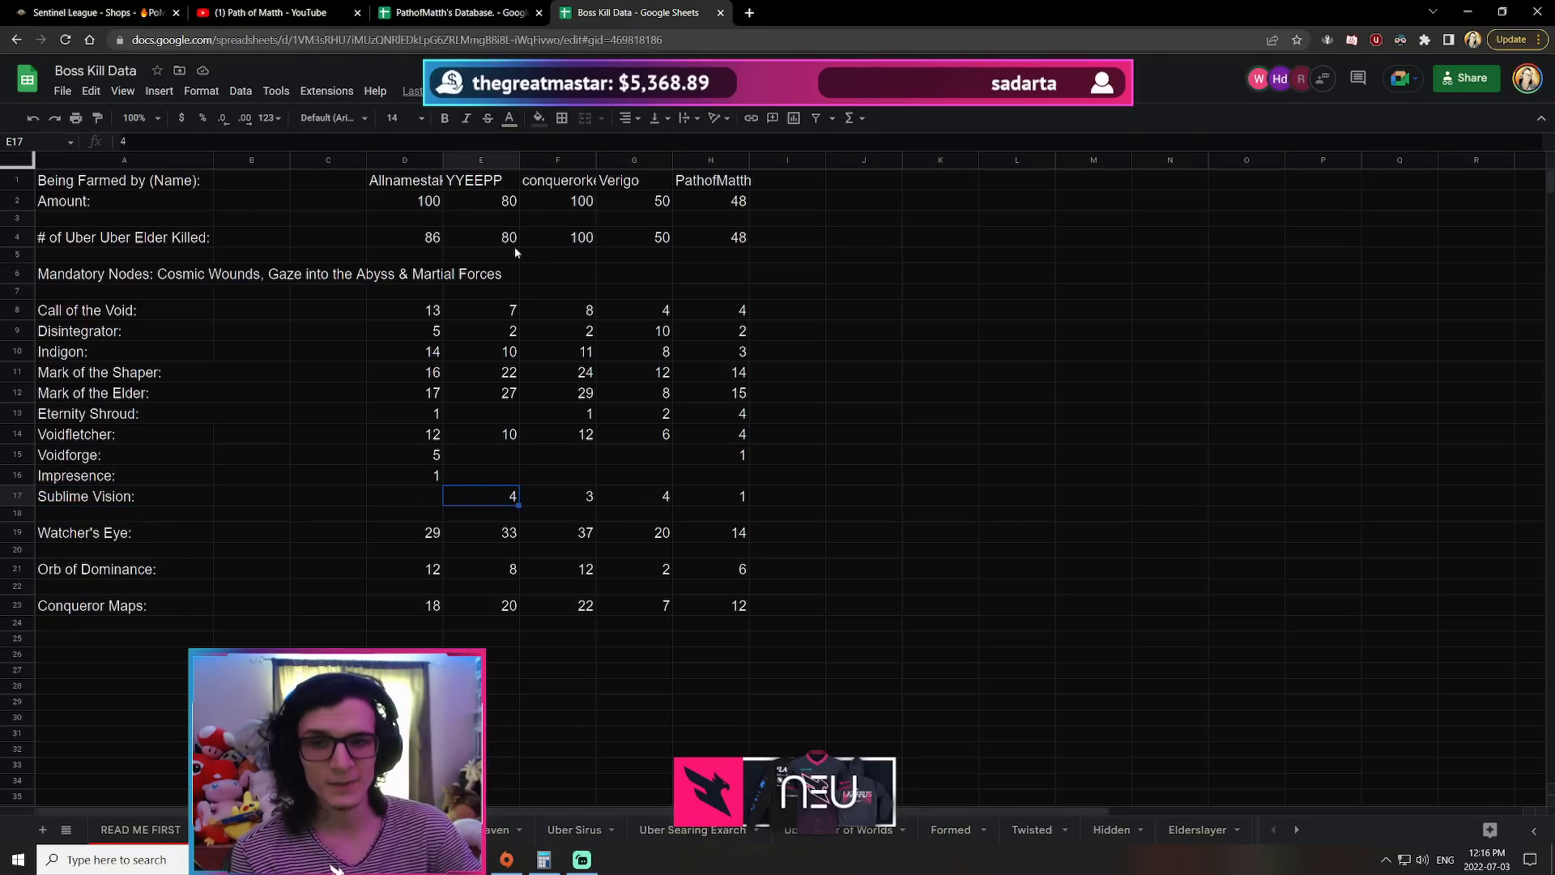
left_click(519, 476)
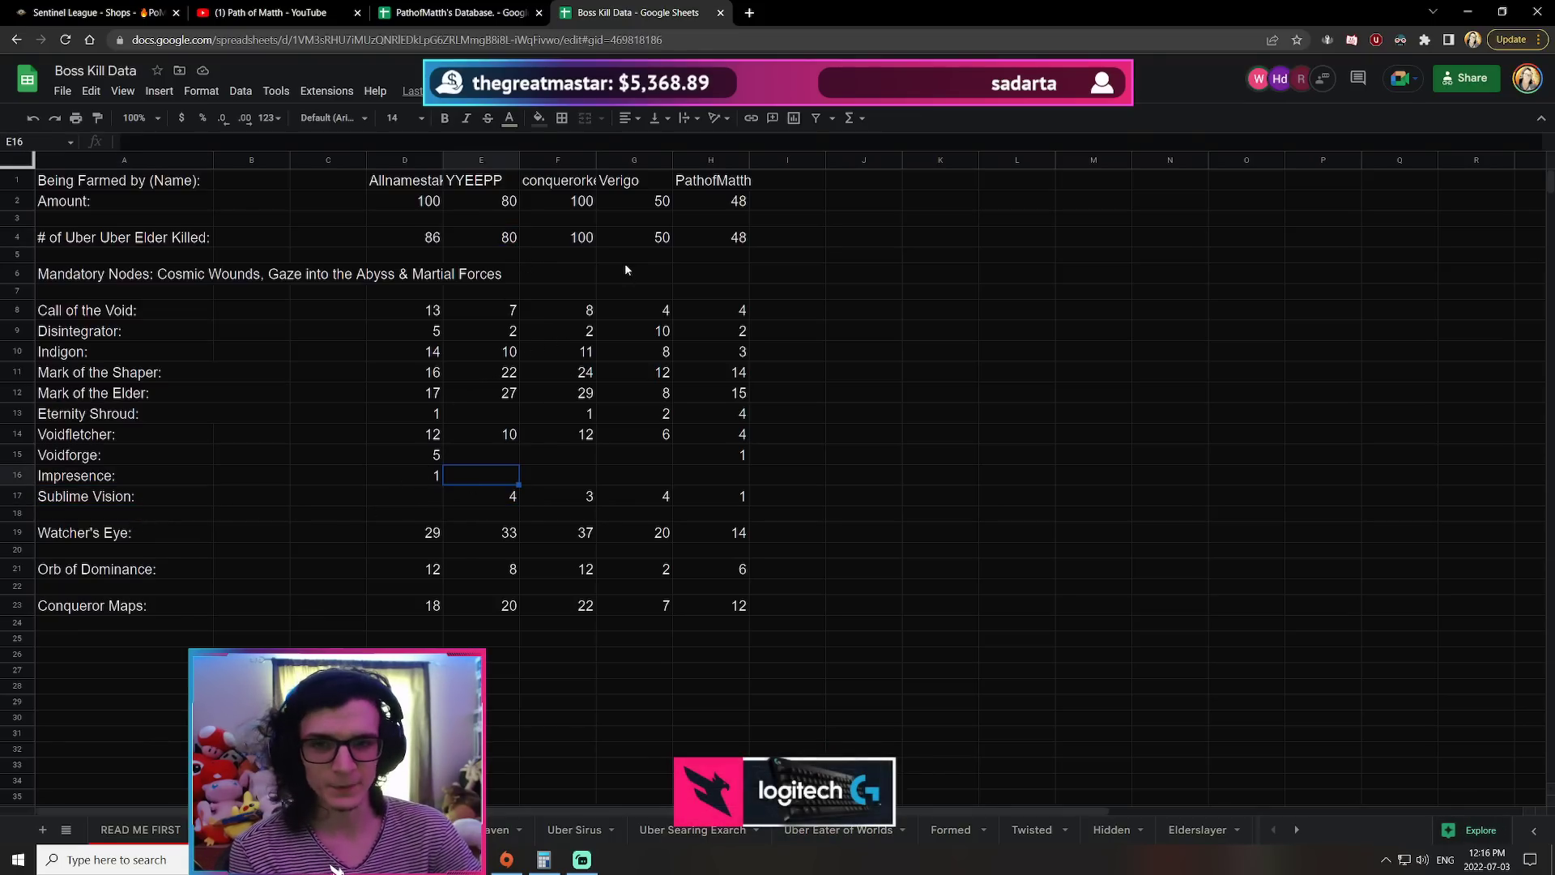
left_click(488, 234)
left_click(566, 236)
left_click(638, 237)
left_click(663, 498)
left_click(713, 499)
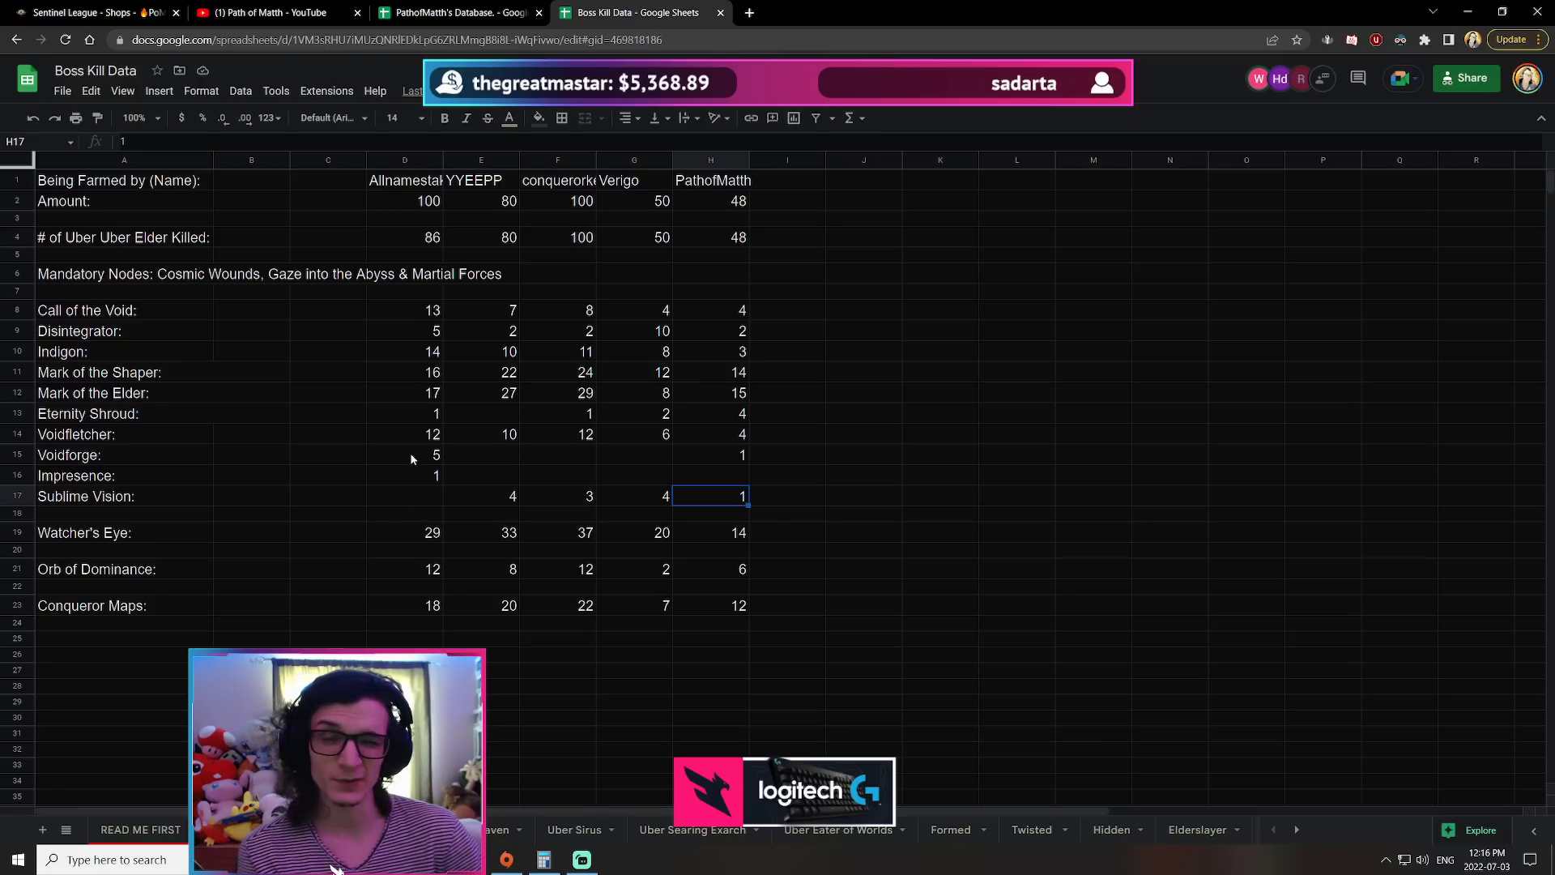
left_click(75, 481)
key("Down")
key("Right")
key("Right")
key("Right")
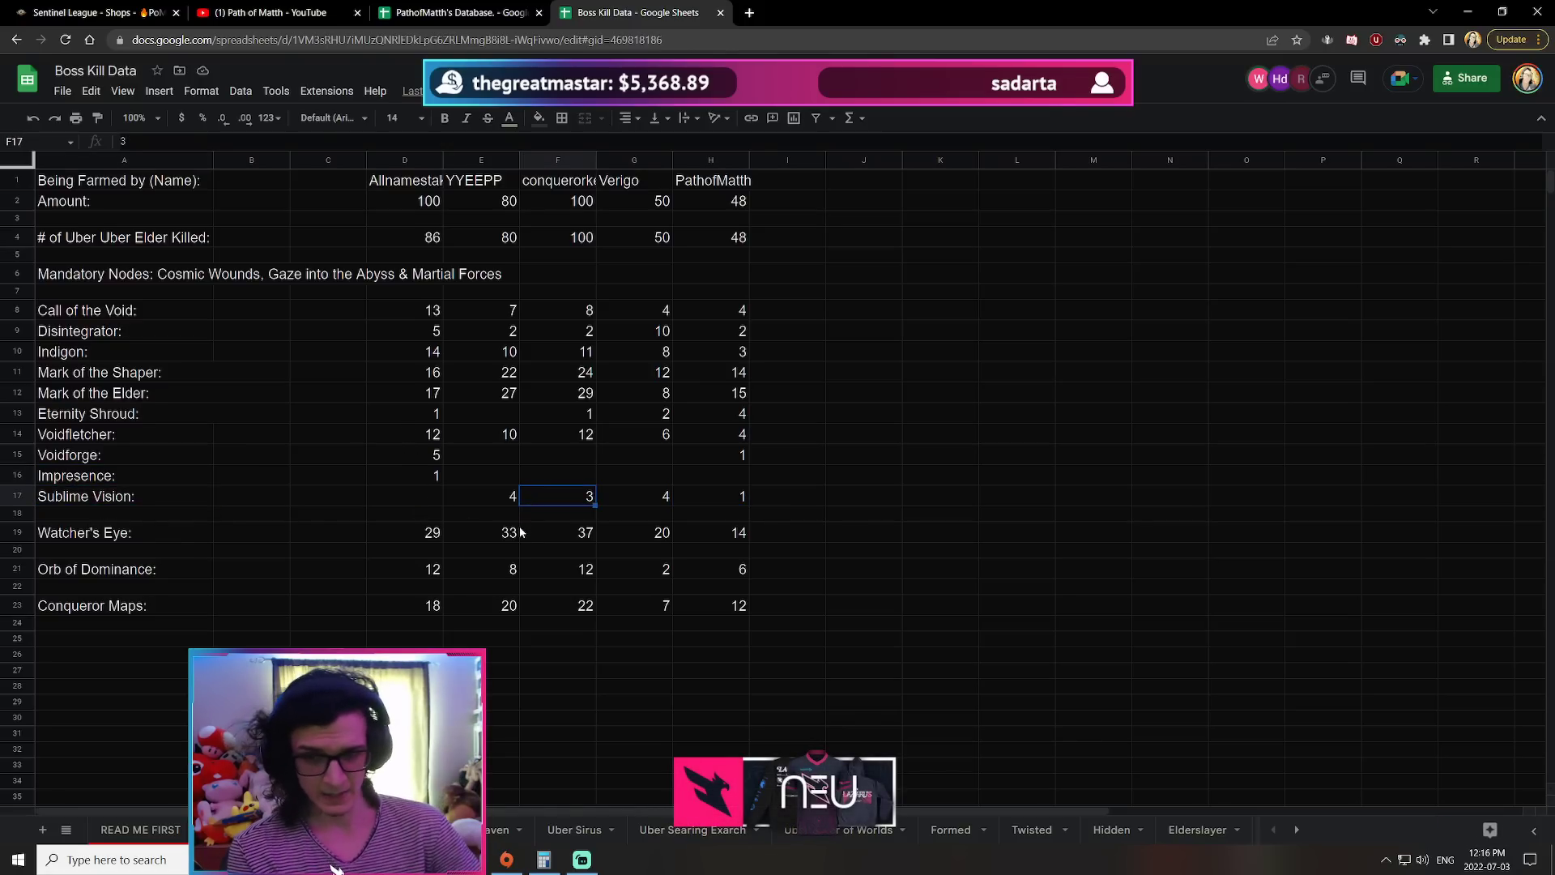
key("Right")
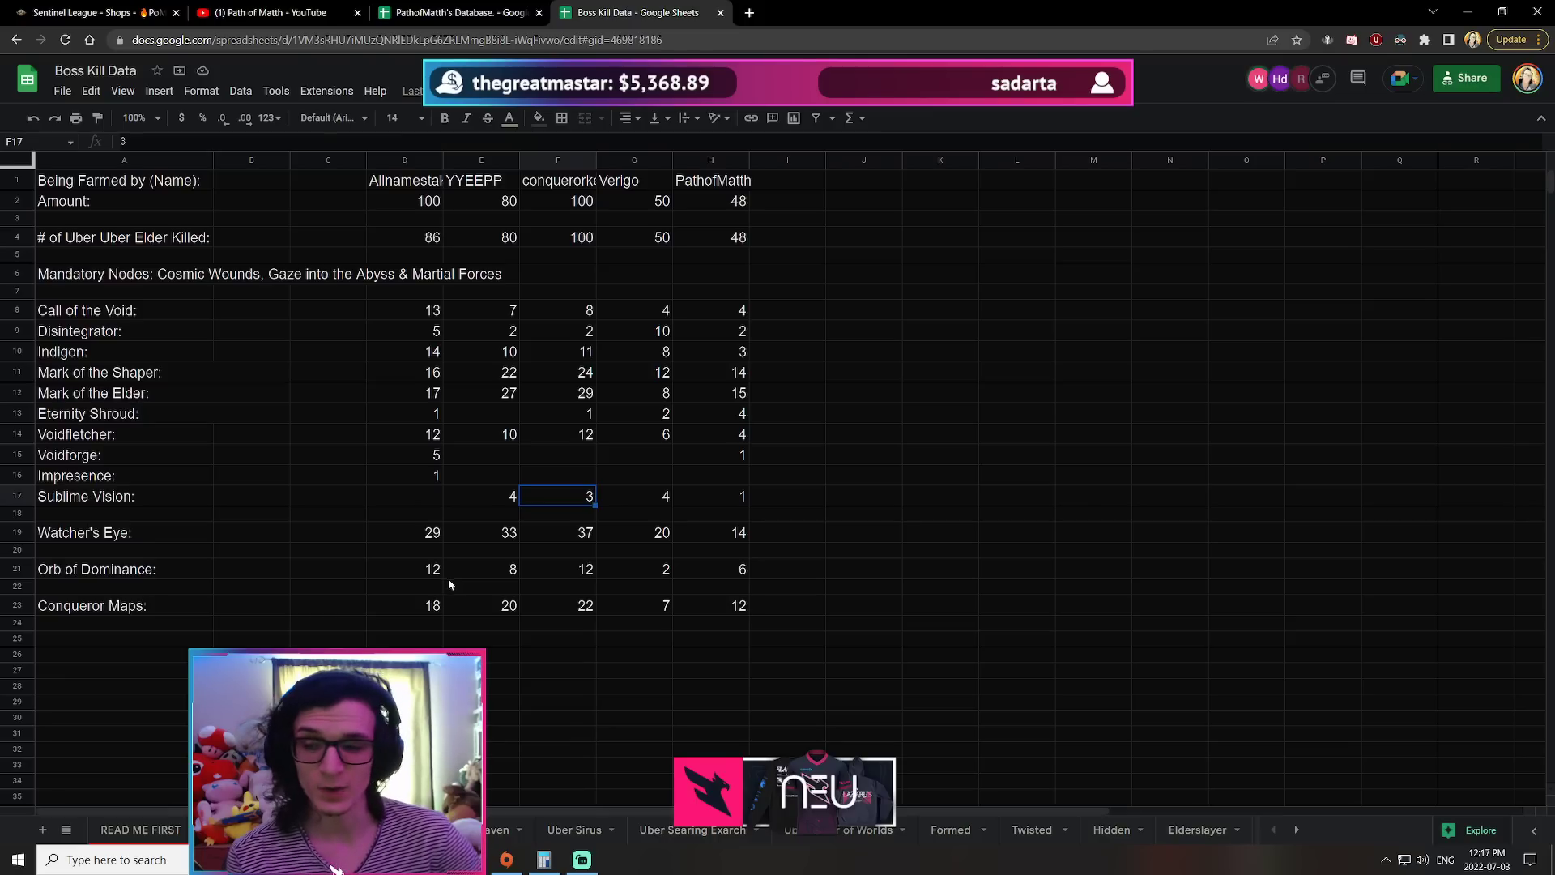
key("Home")
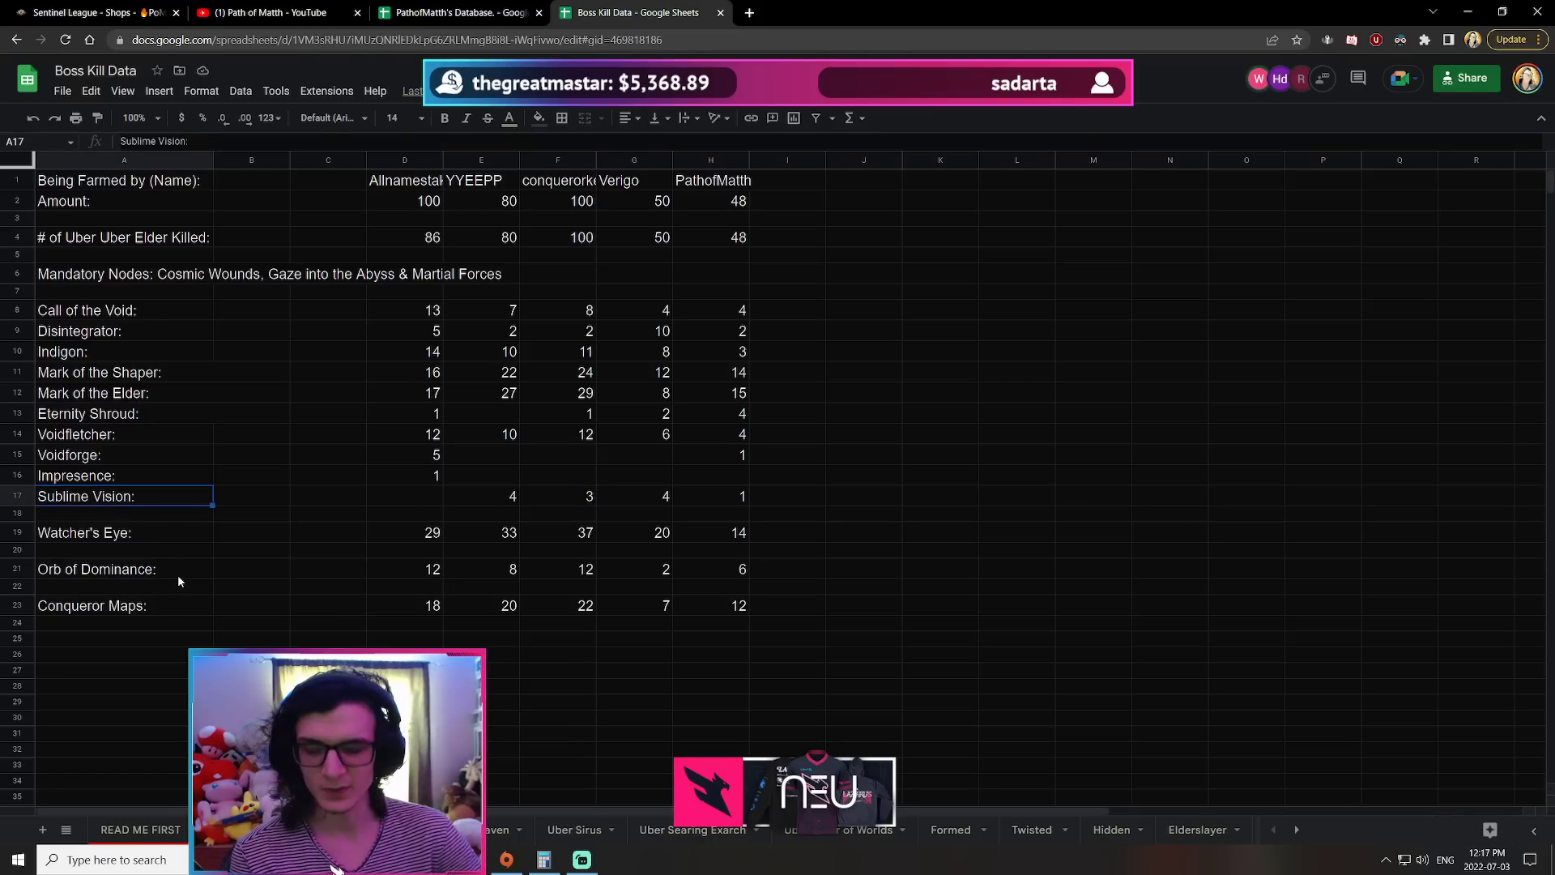
left_click(104, 568)
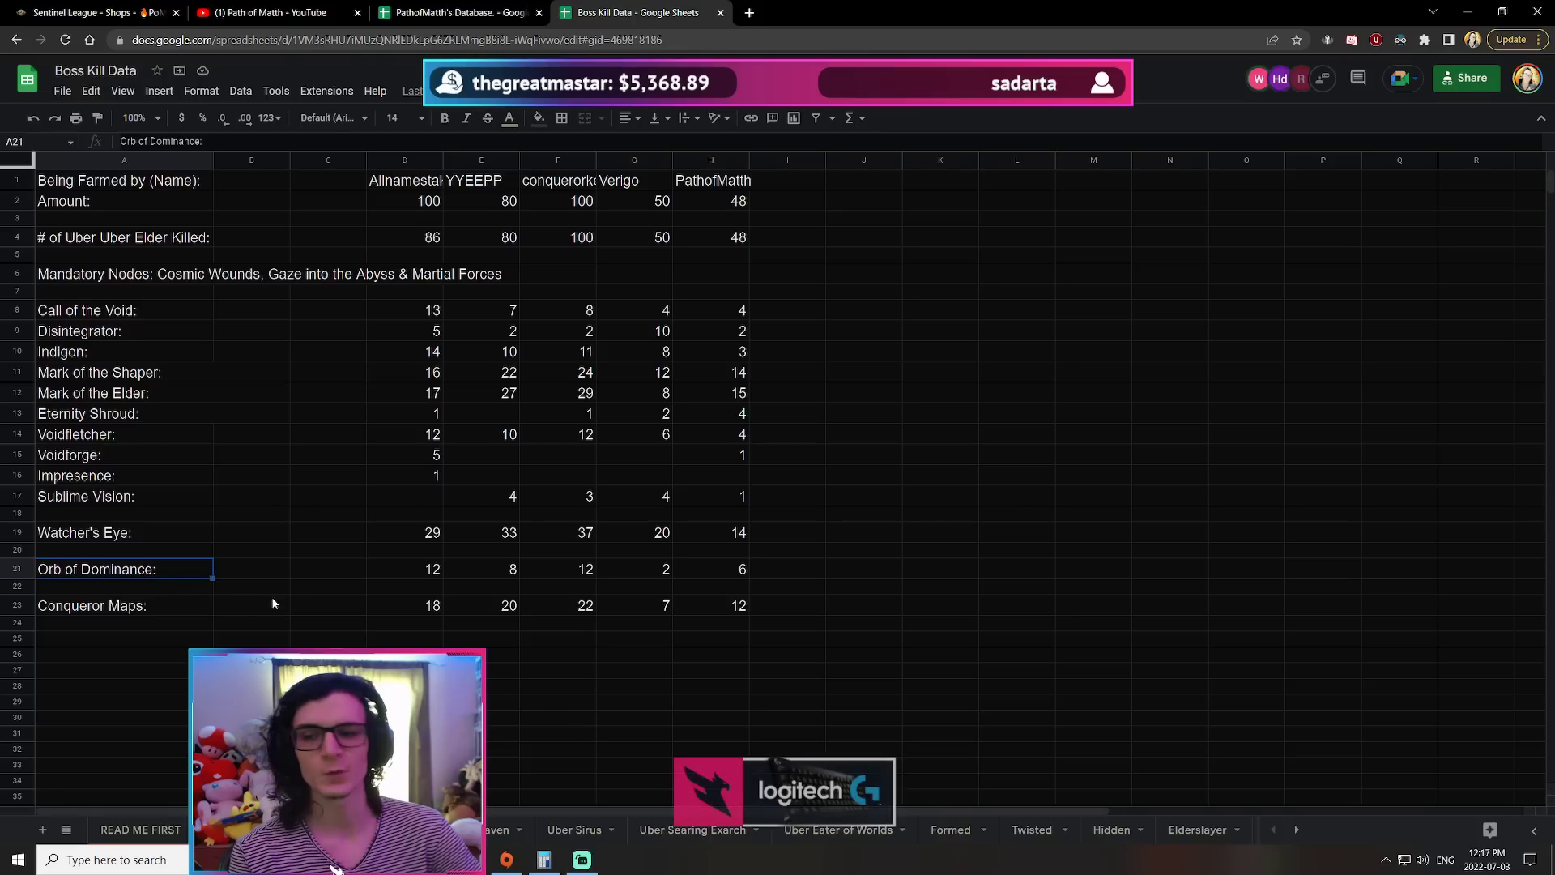
left_click(567, 578)
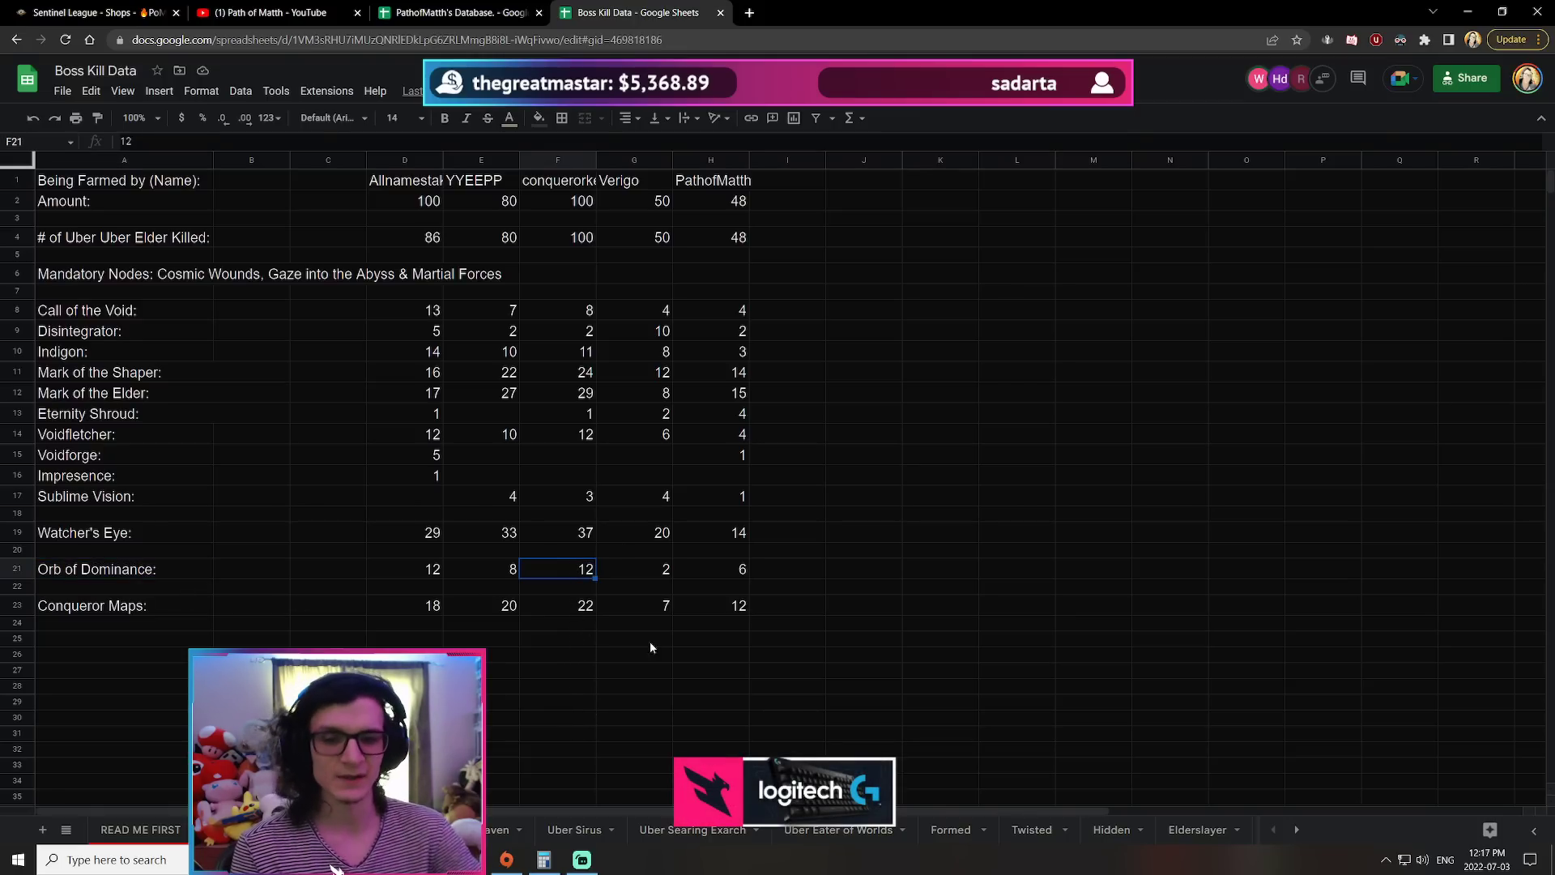
left_click(572, 611)
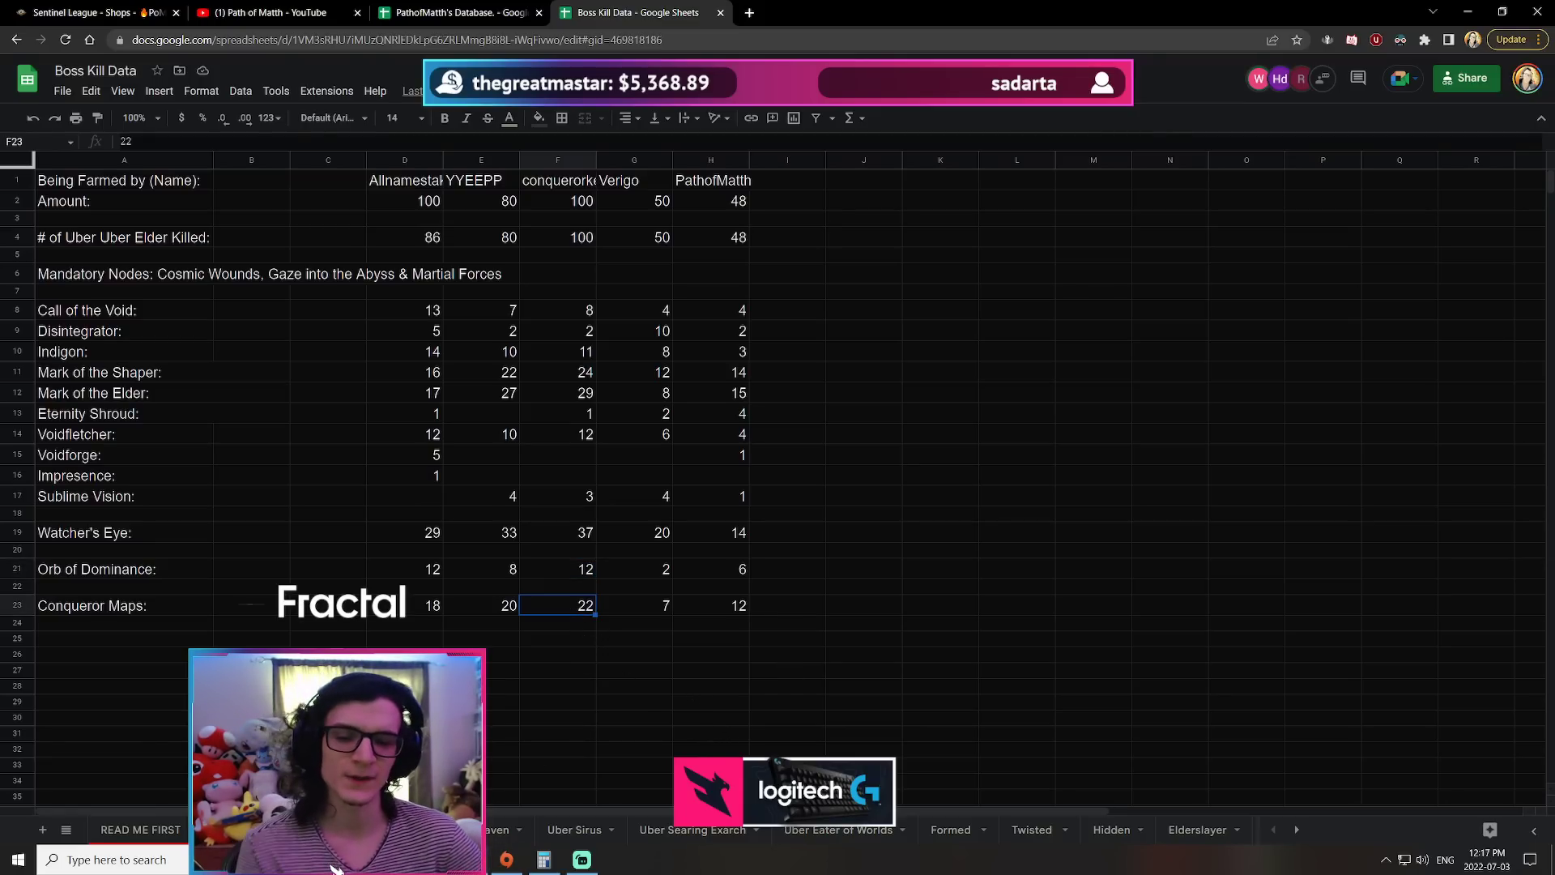
key("alt+Tab")
key("s")
key("g")
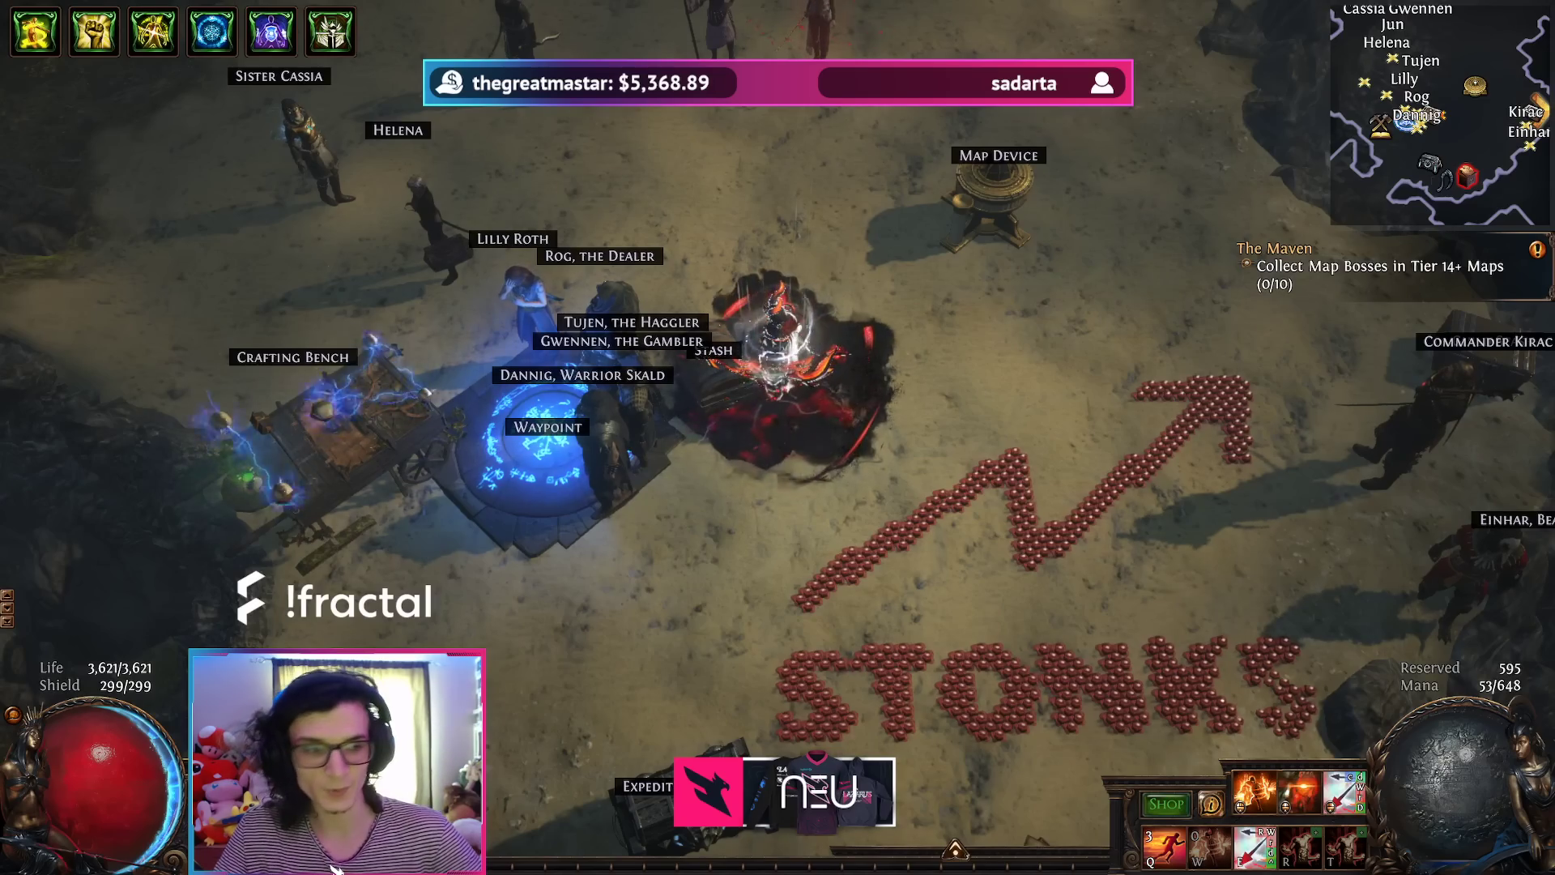
key("alt+Tab")
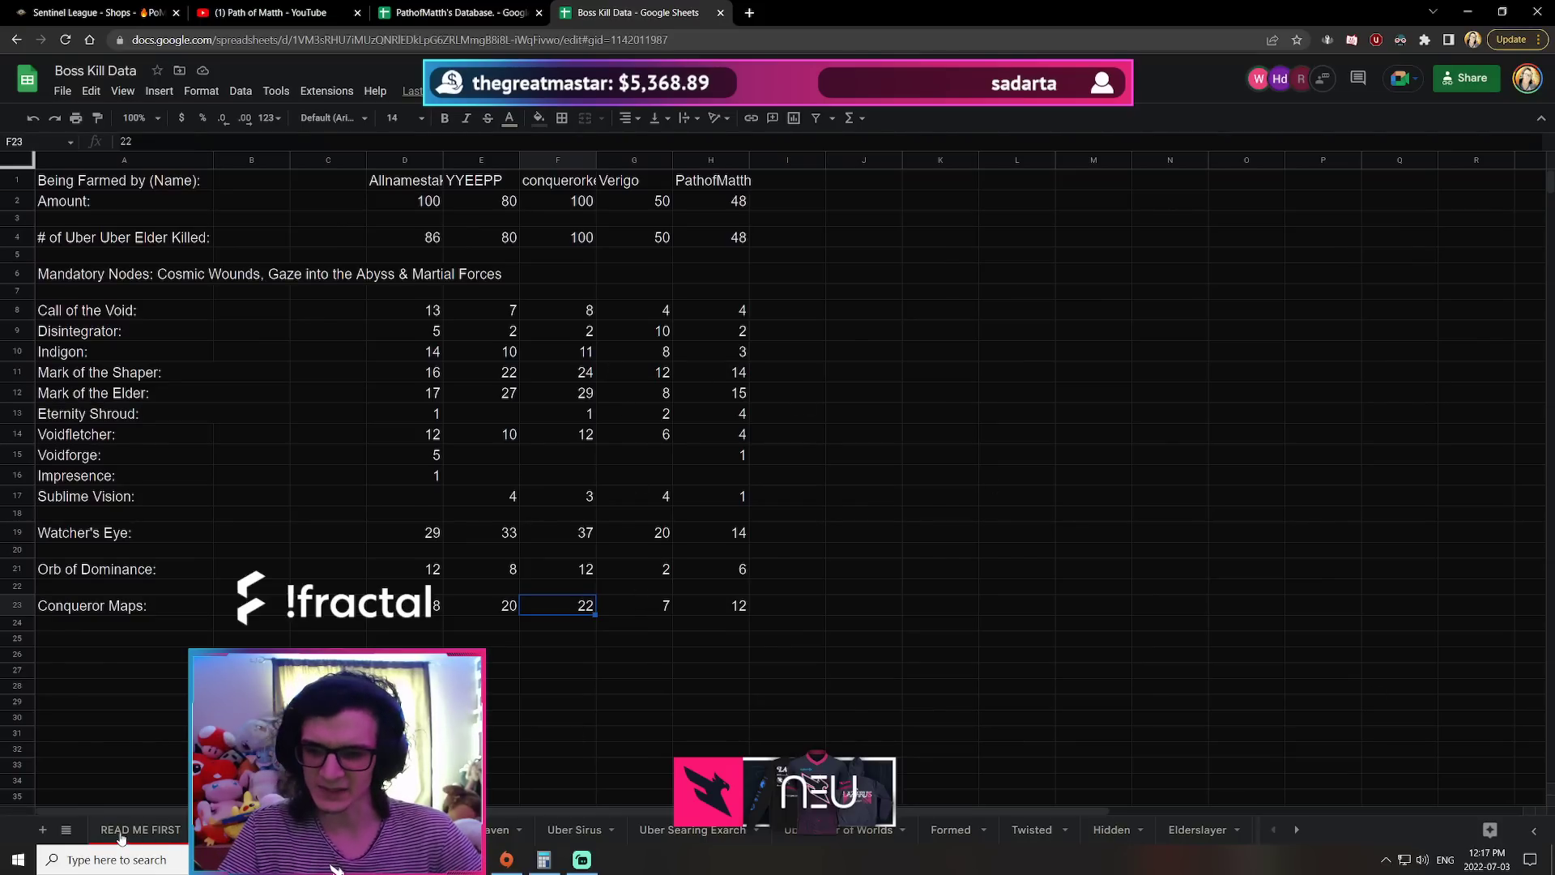
Step: Point out the Uber Maven goal on READ ME FIRST, then switch to the Uber Maven sheet
left_click(119, 830)
left_click(454, 425)
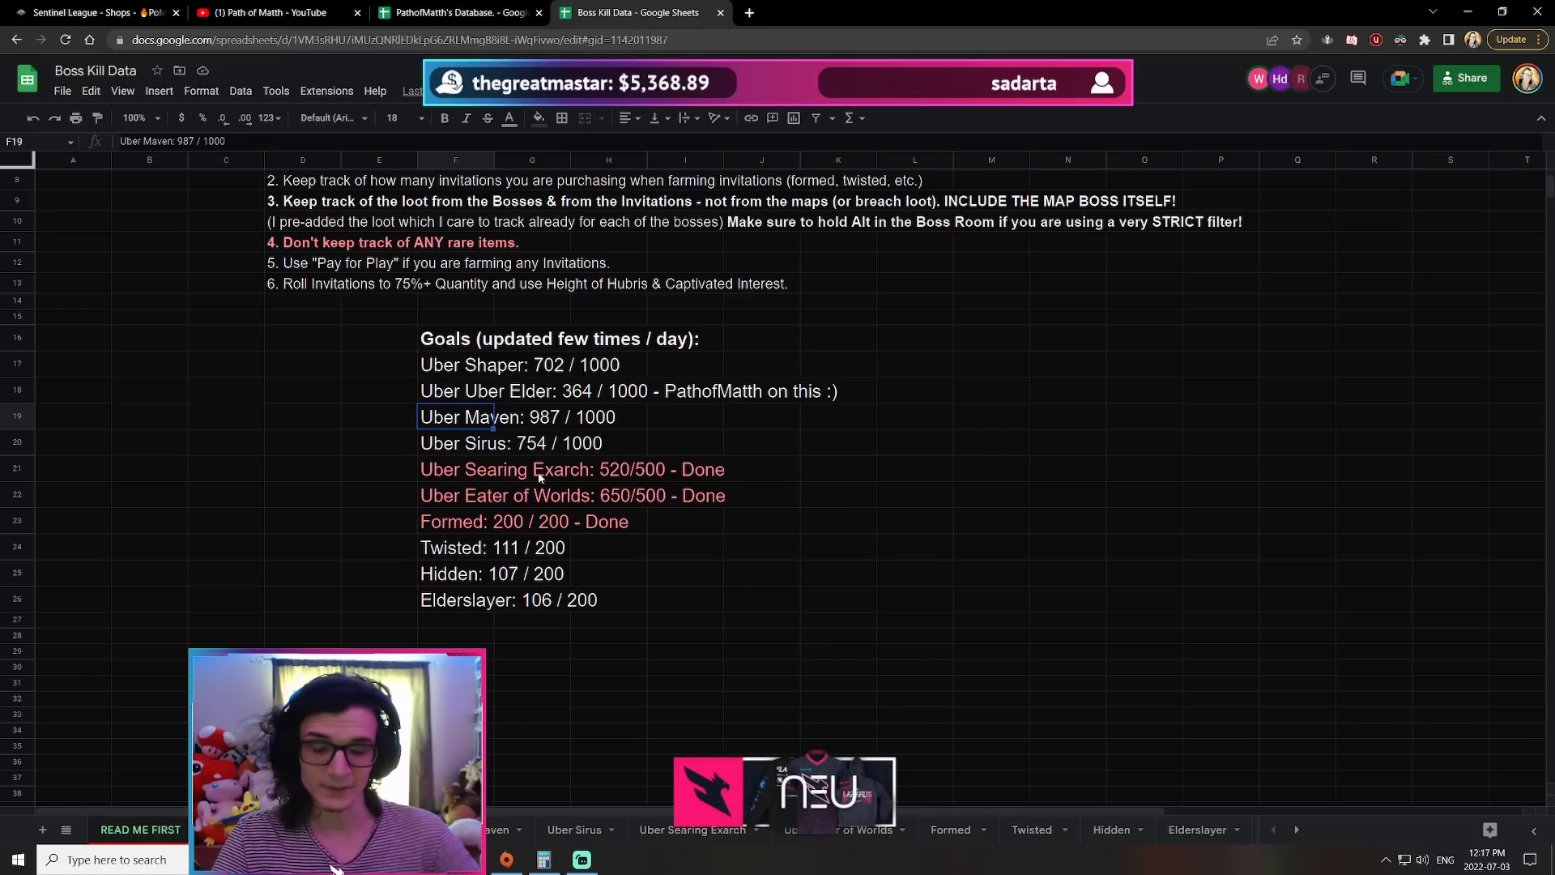
left_click(498, 828)
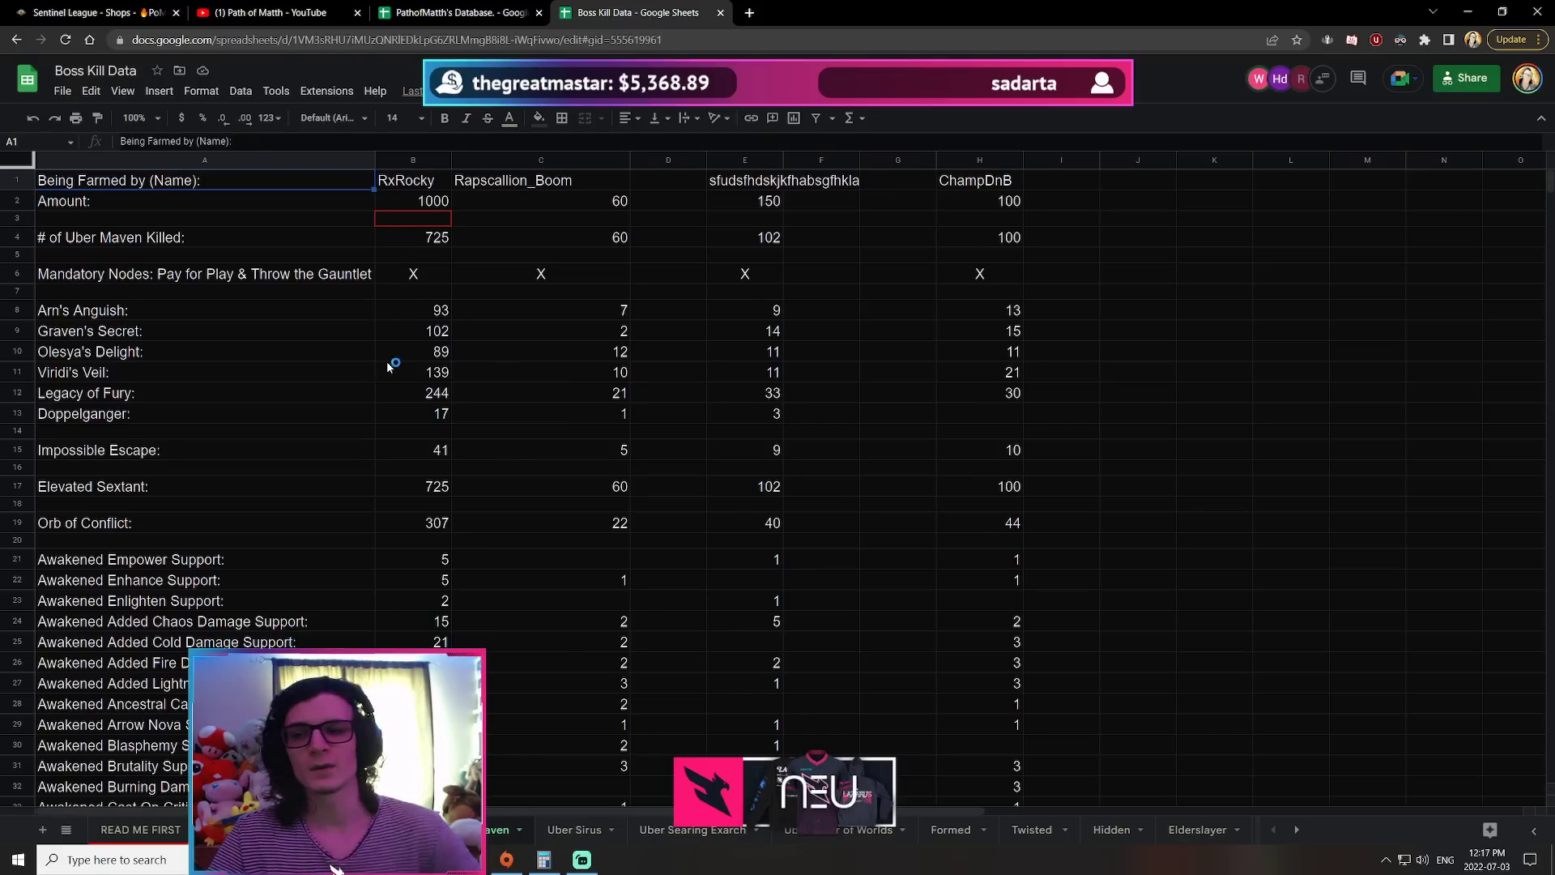
Step: Check Uber Maven drops (B8:B14, Impossible Escape, Elevated Sextant, Orb of Conflict), then return to READ ME FIRST
left_click_drag(413, 310, 426, 435)
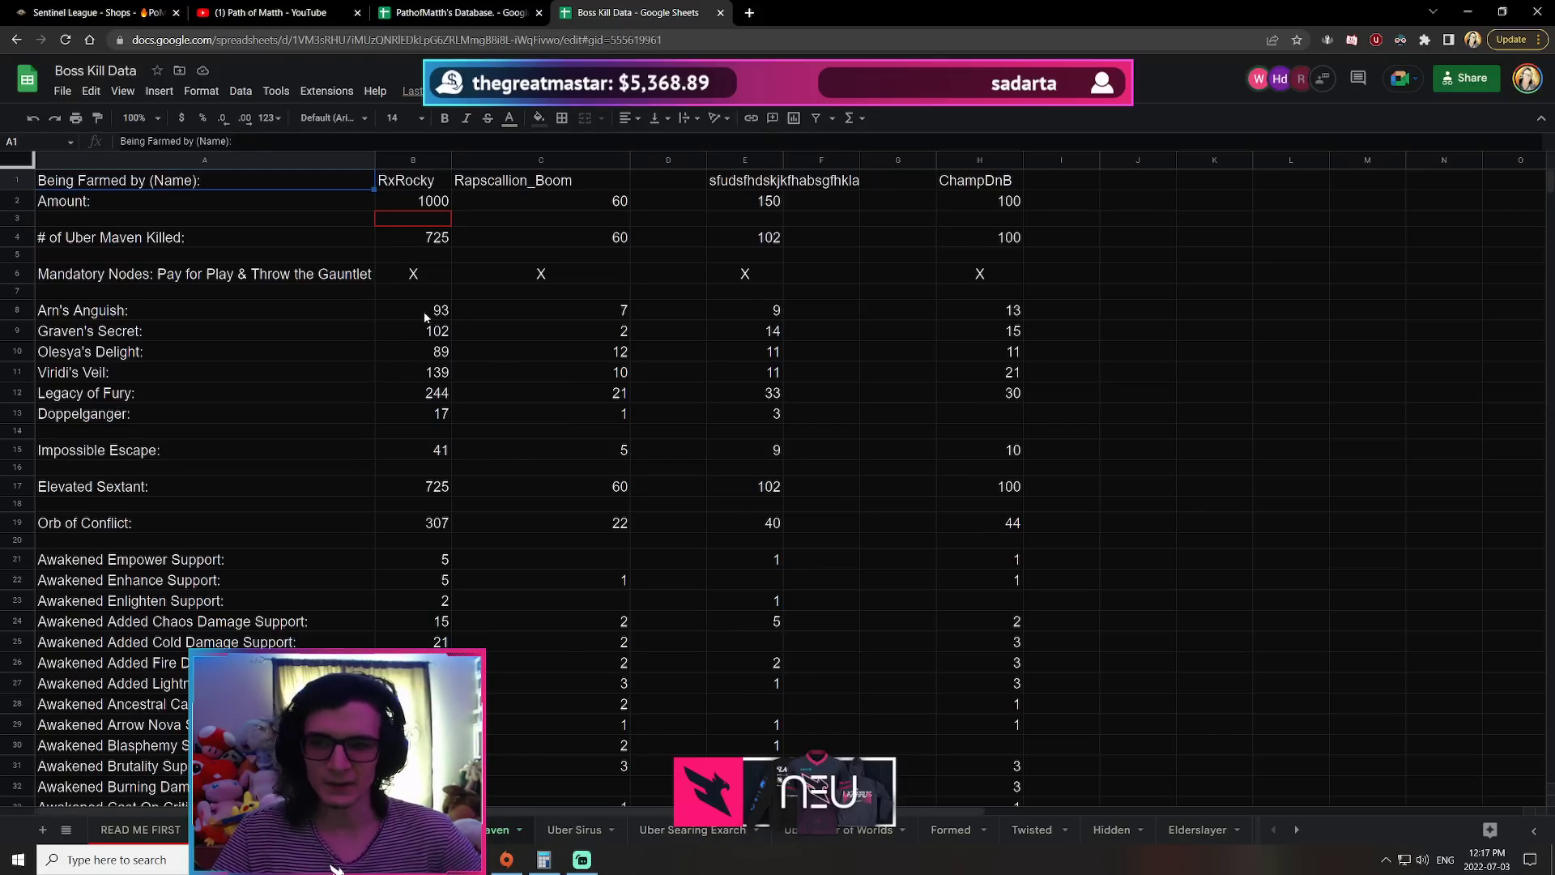
left_click(425, 435)
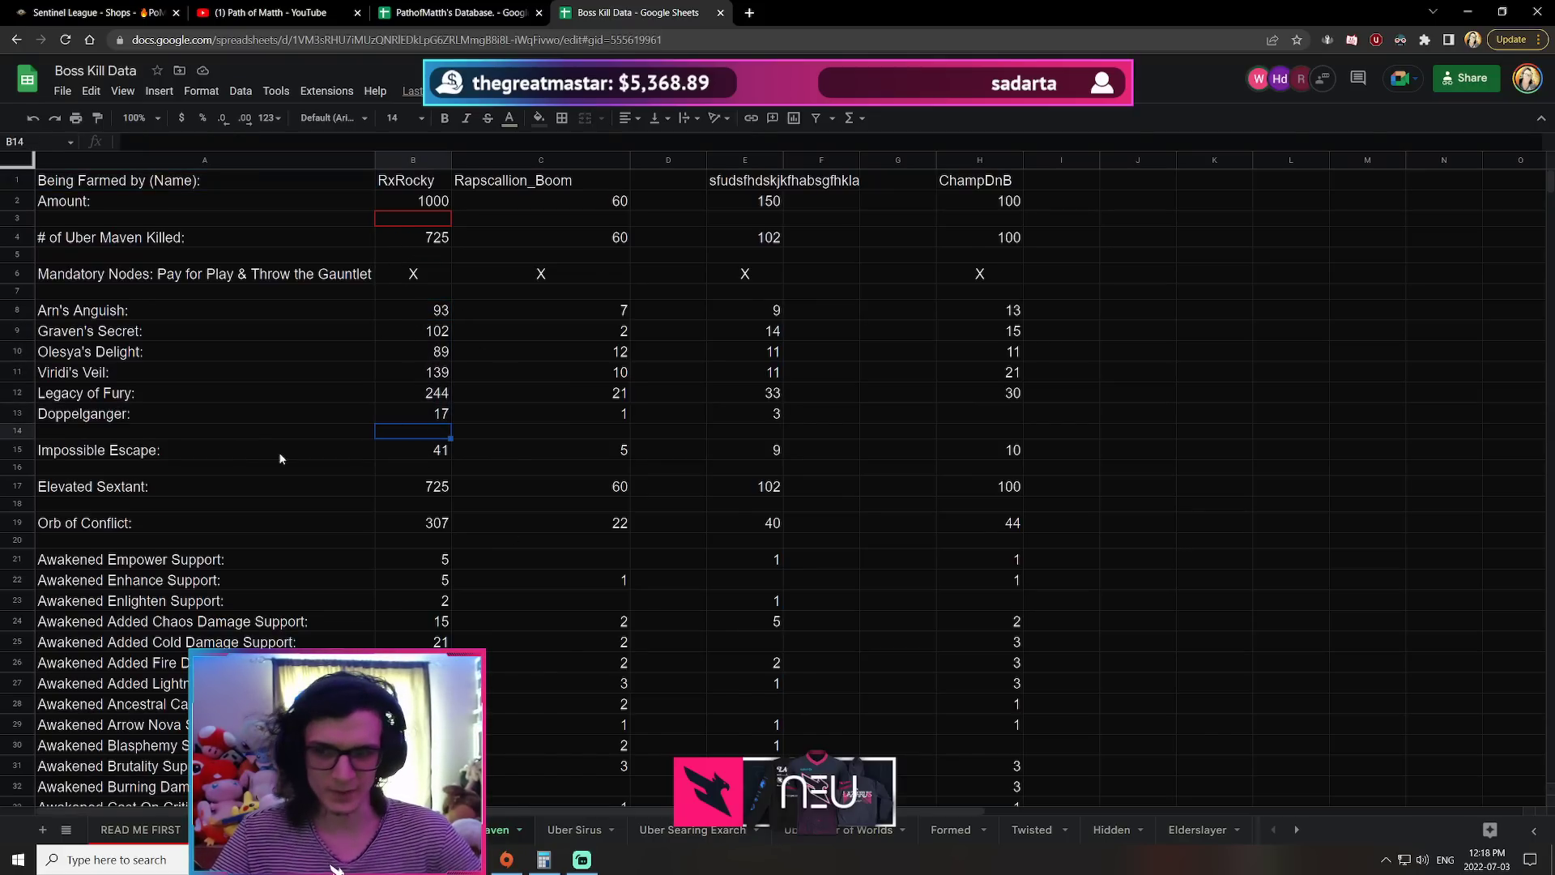
left_click(437, 454)
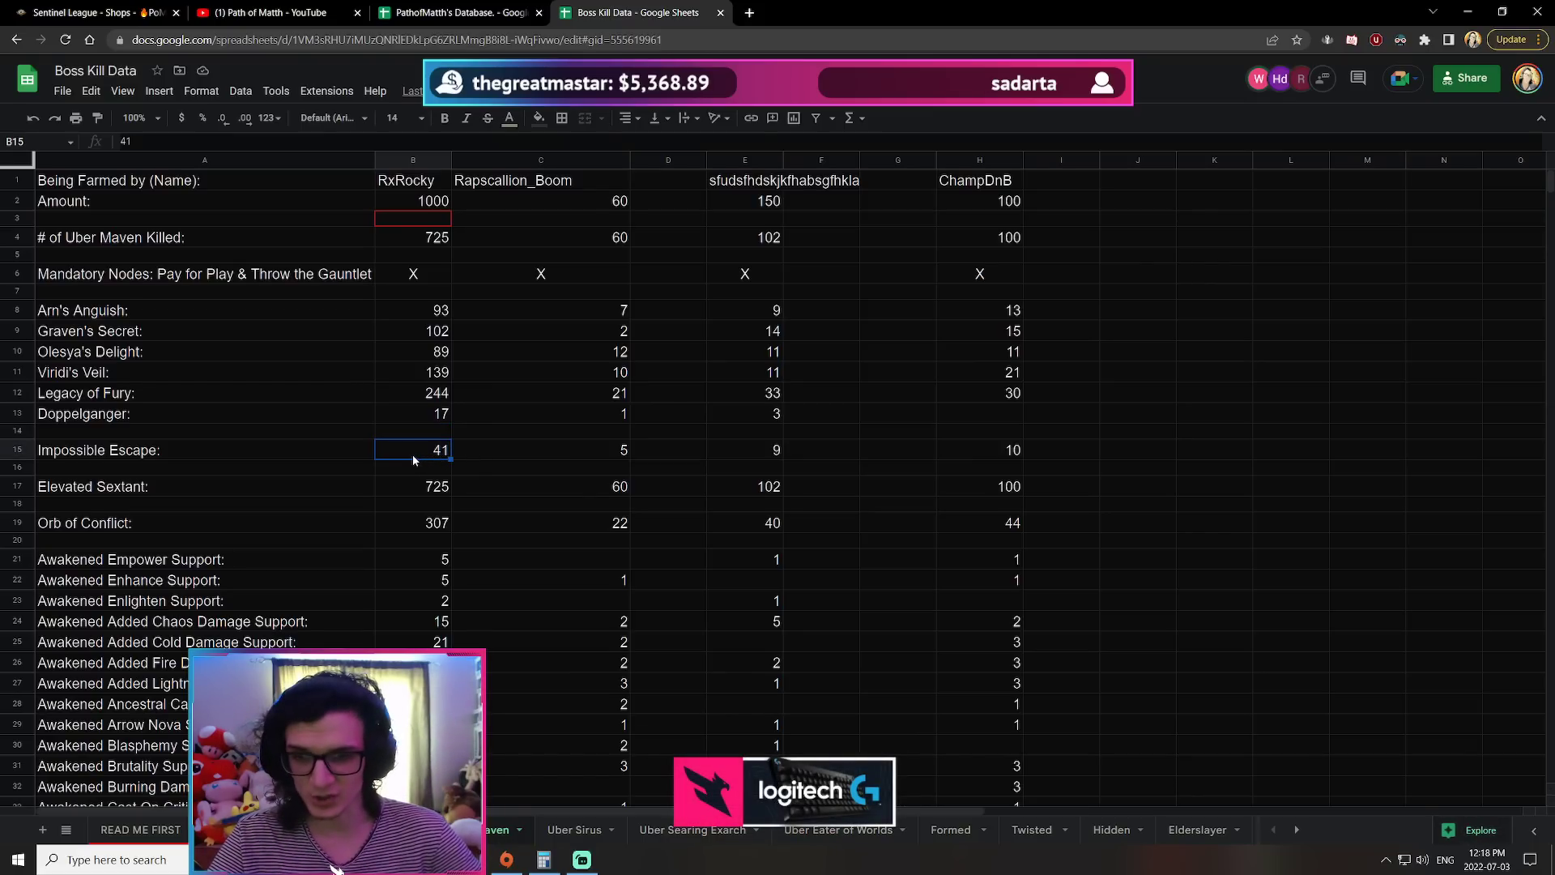
left_click(408, 488)
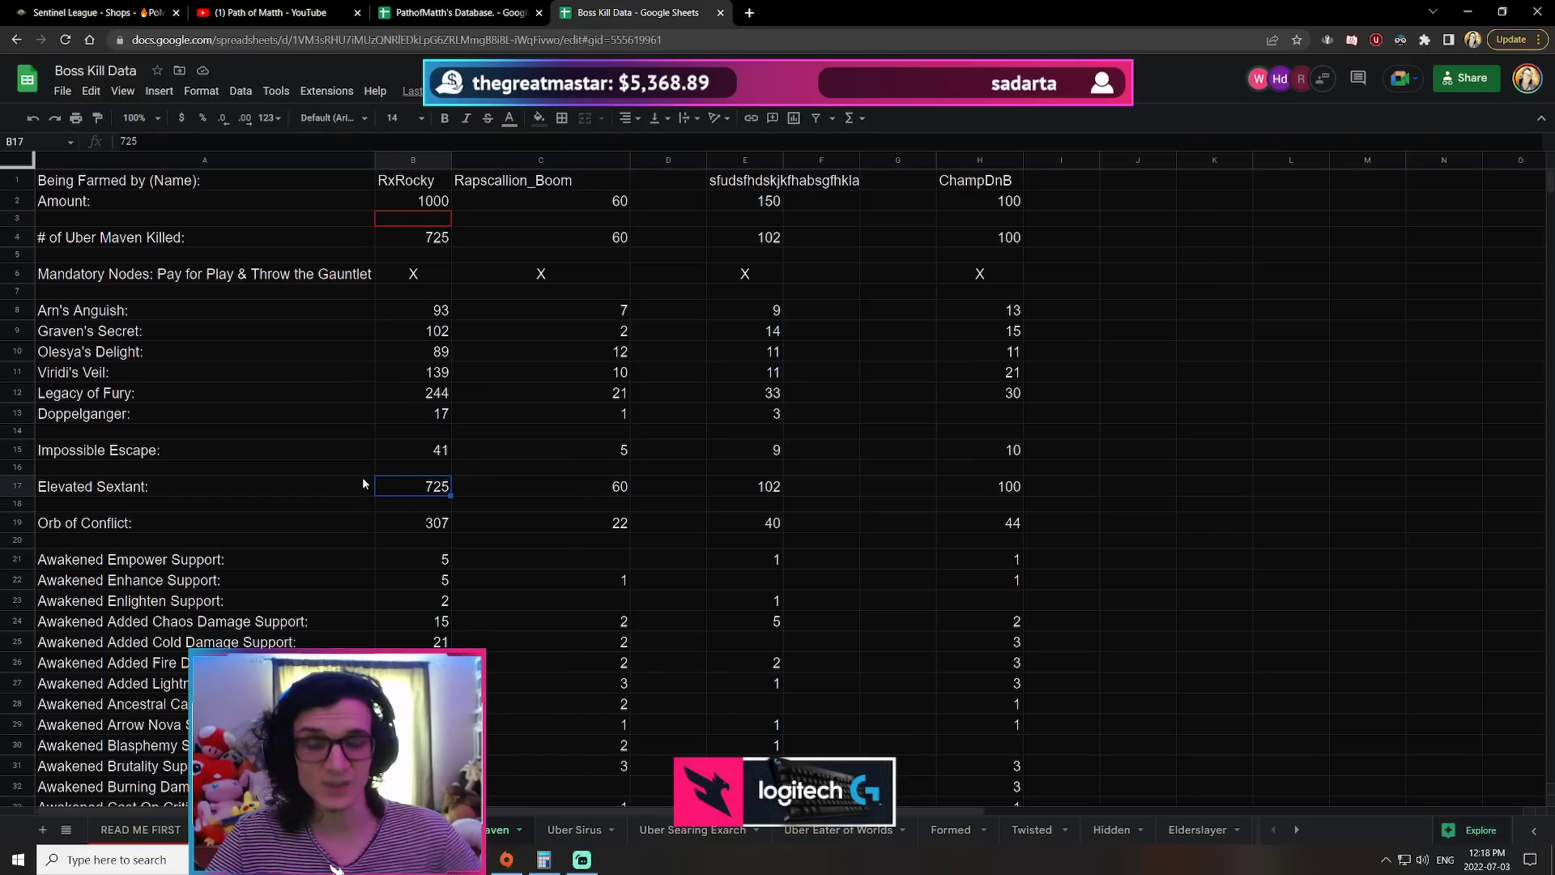
left_click(391, 526)
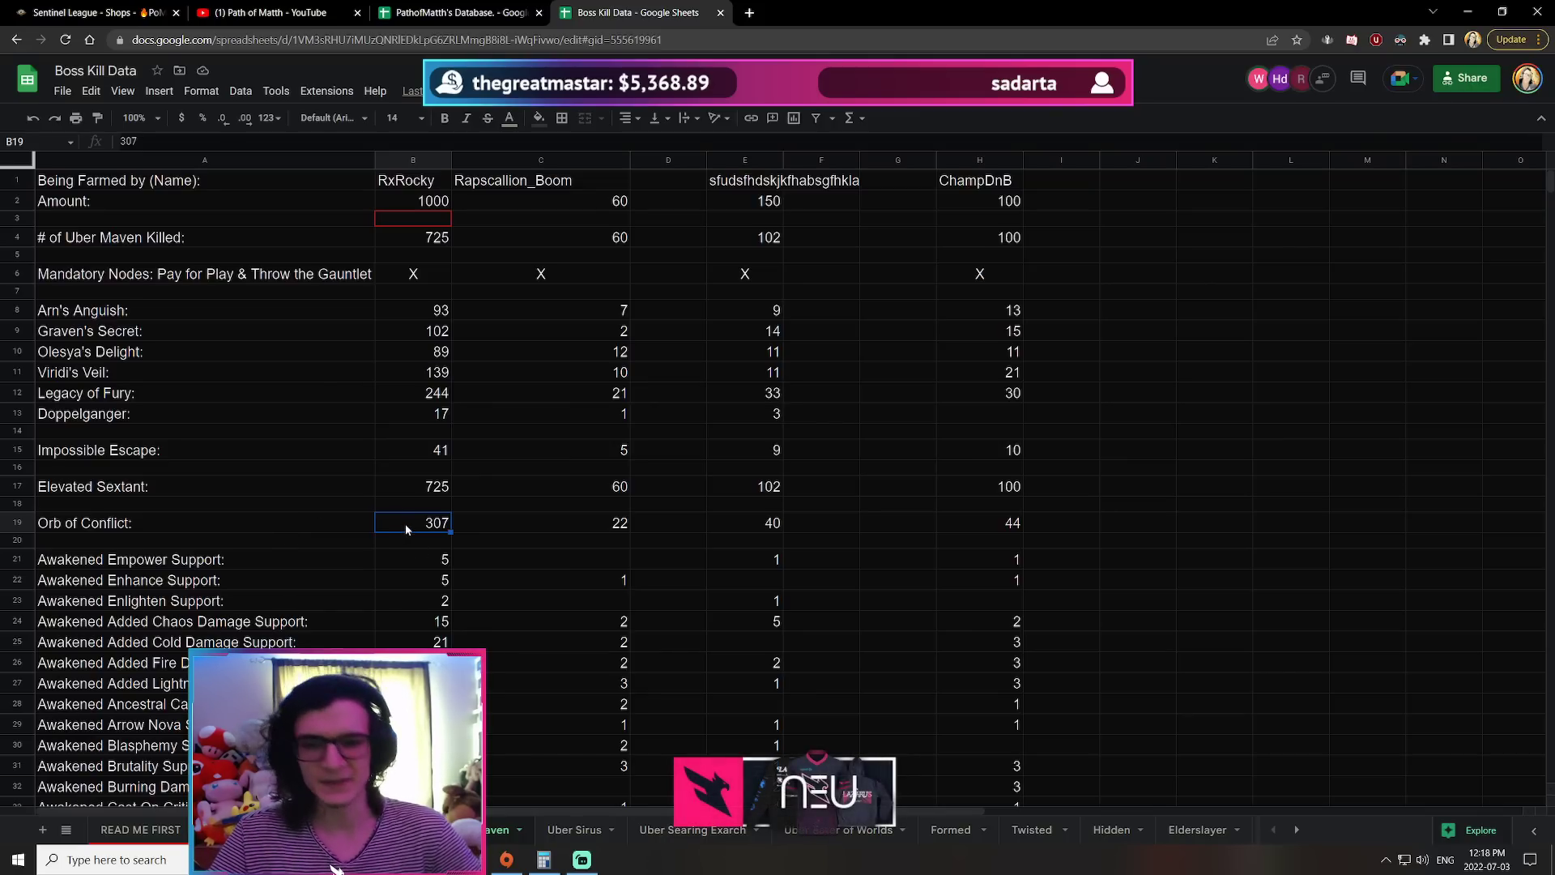
left_click(417, 491)
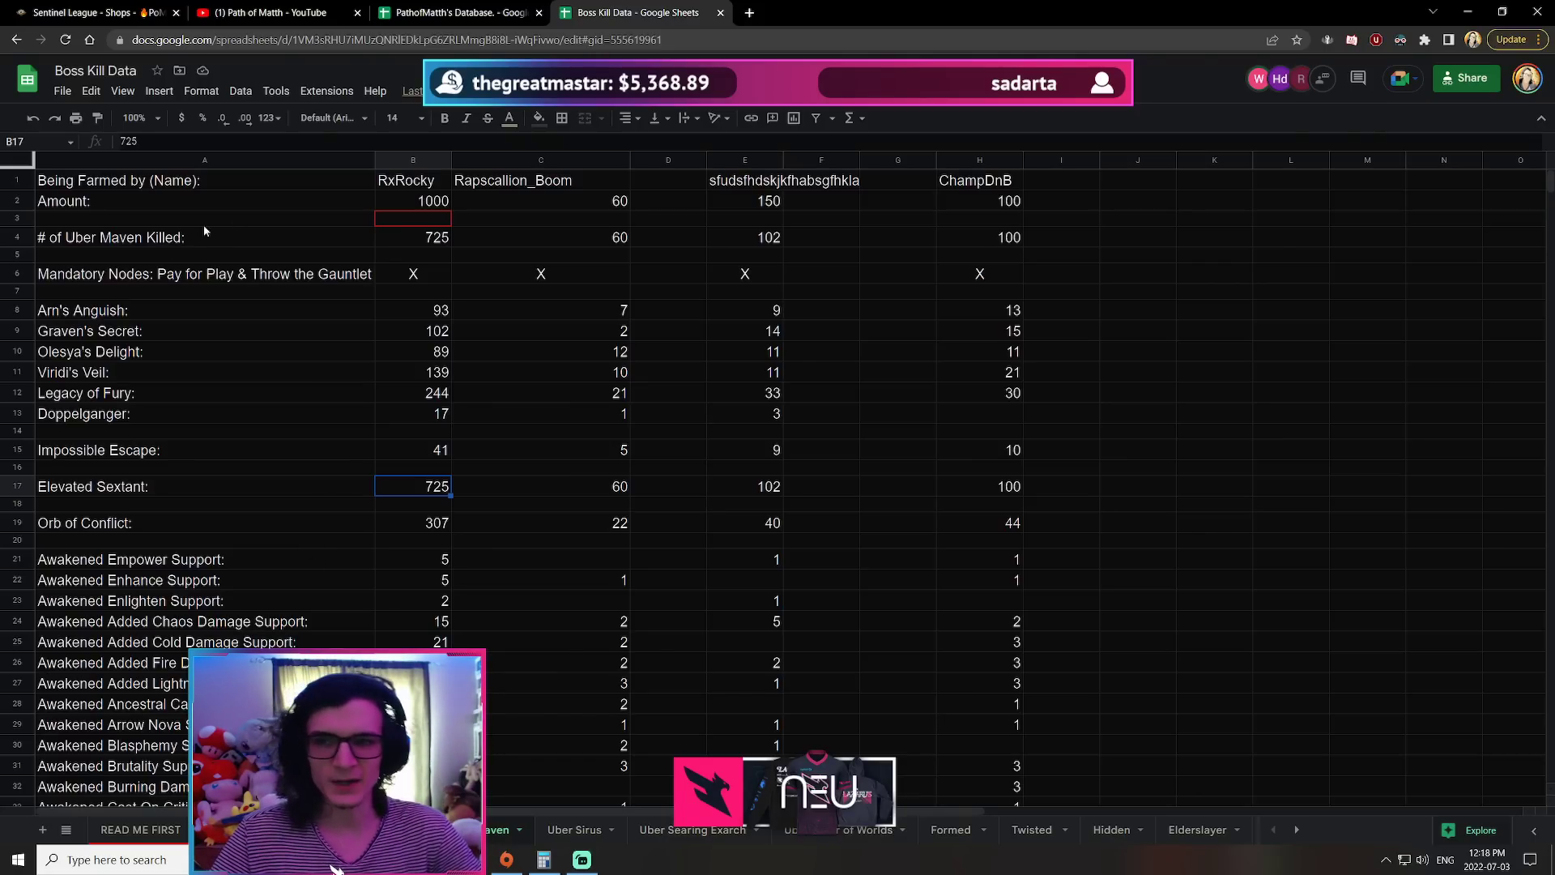
scroll(498, 539, "down", 5)
left_click_drag(372, 269, 453, 600)
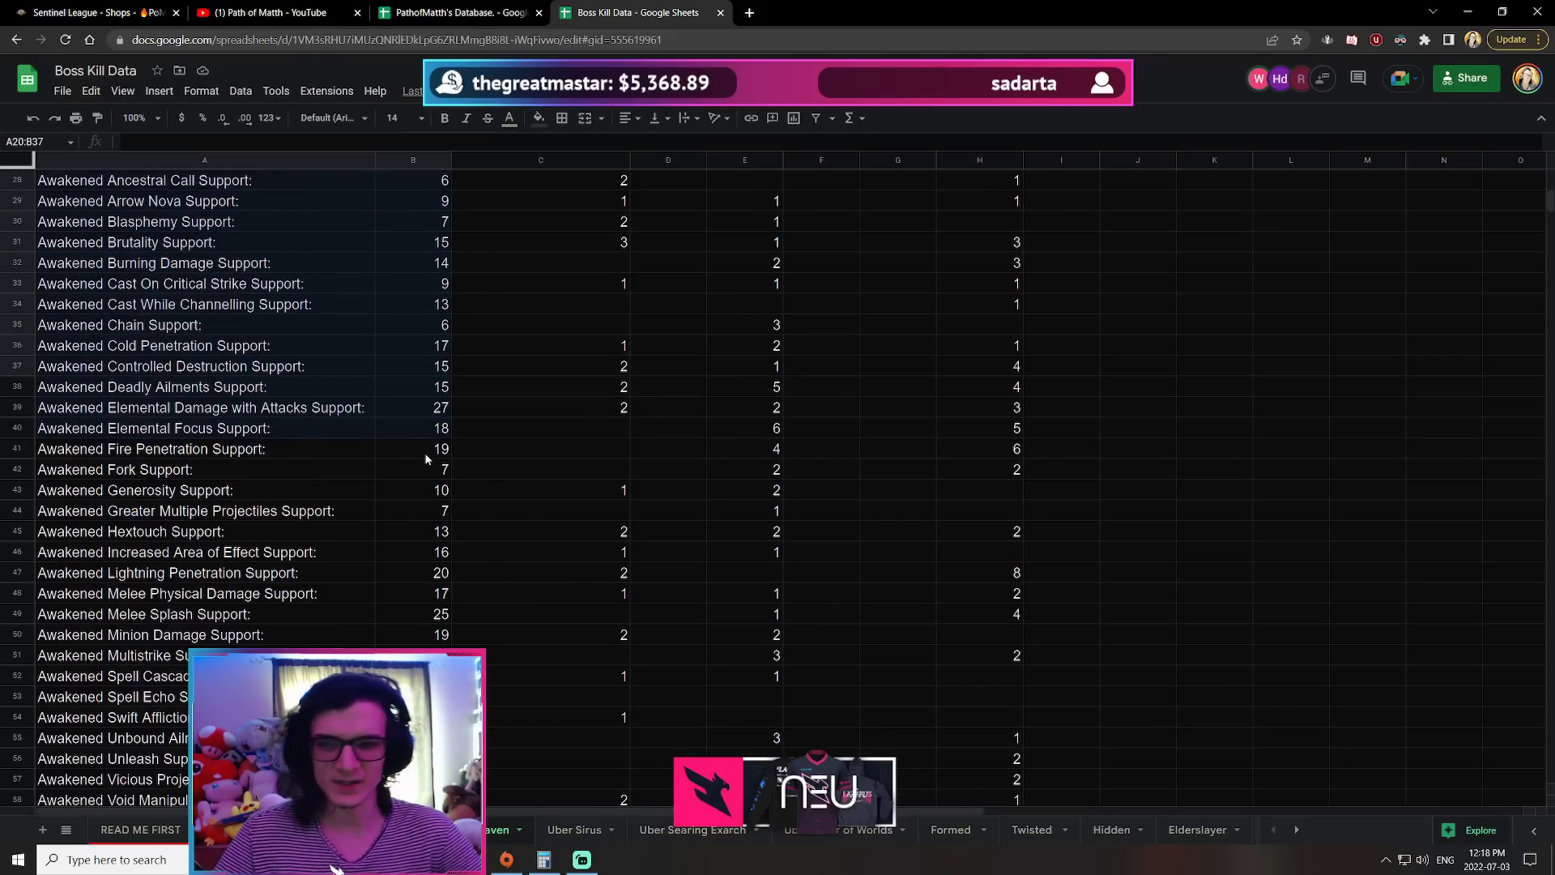
scroll(454, 344, "up", 8)
scroll(454, 344, "up", 7)
left_click(534, 448)
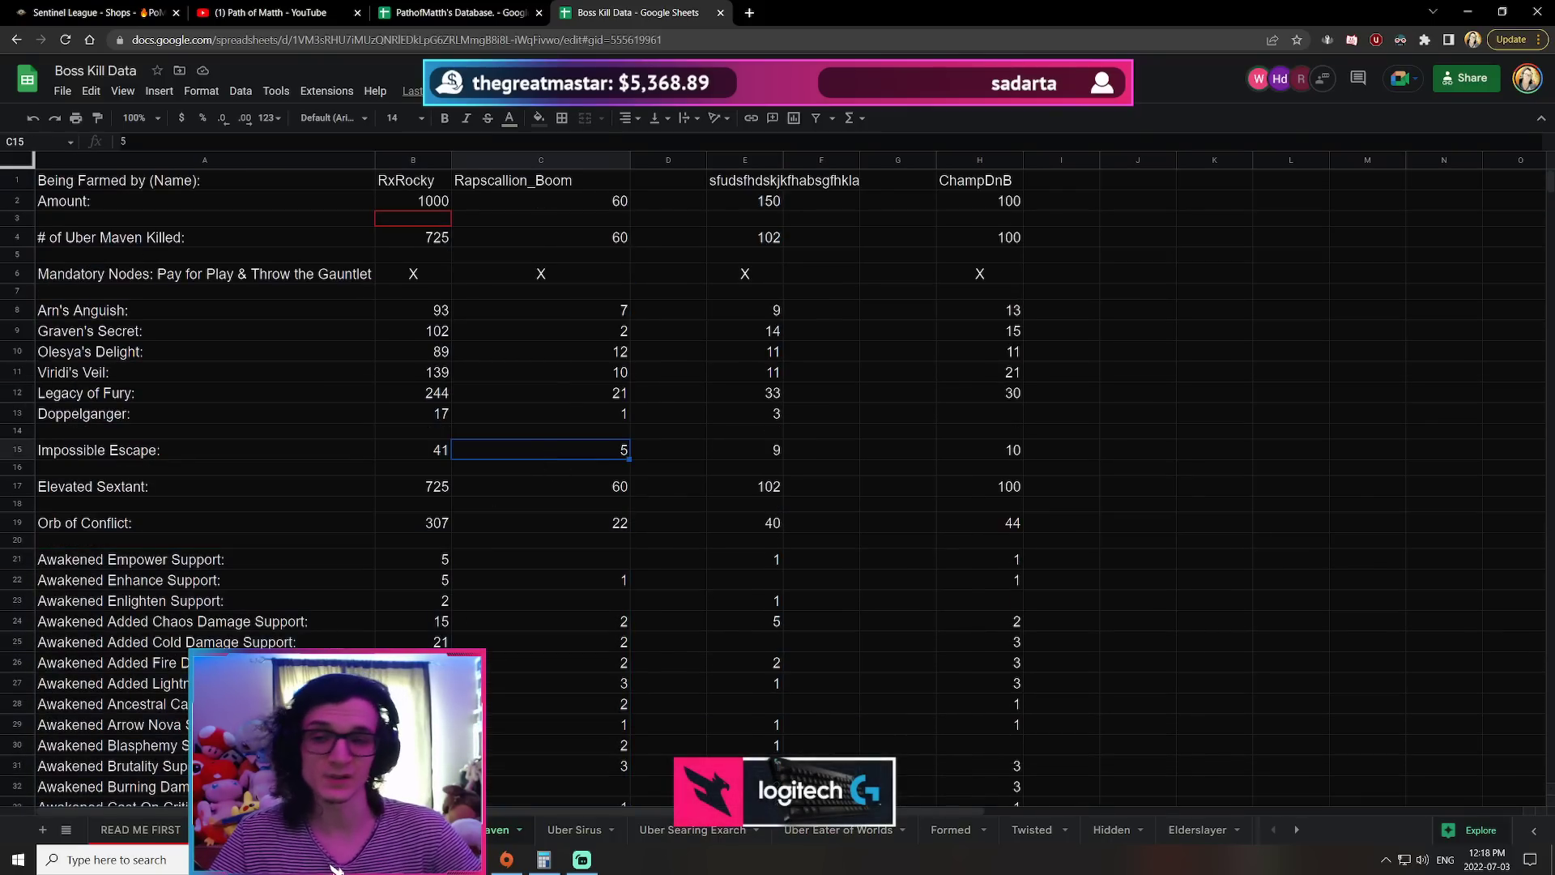
left_click(140, 829)
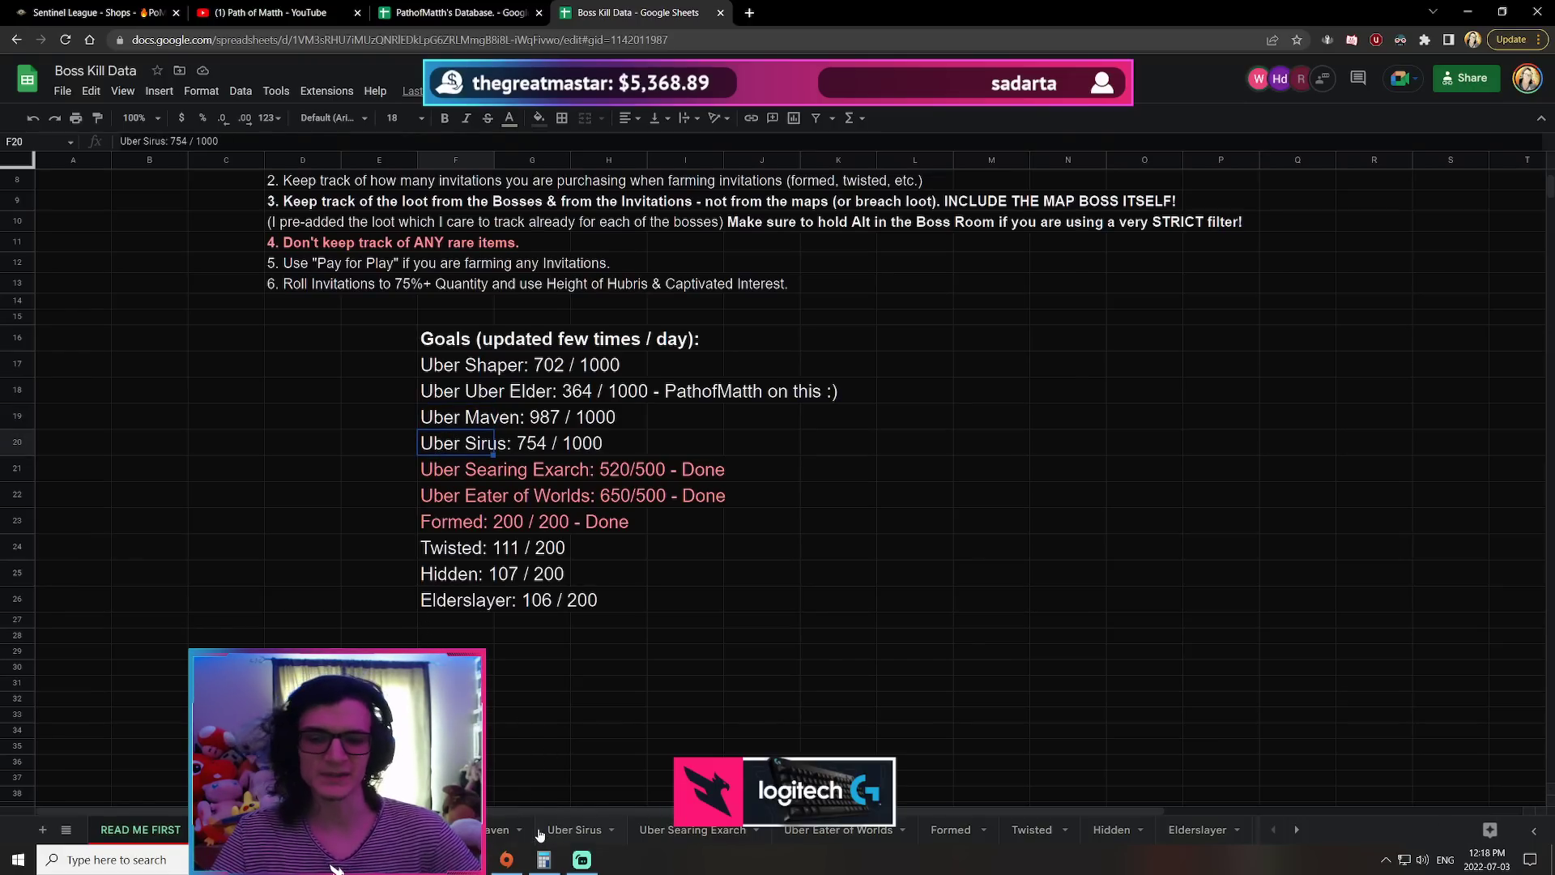
left_click(573, 828)
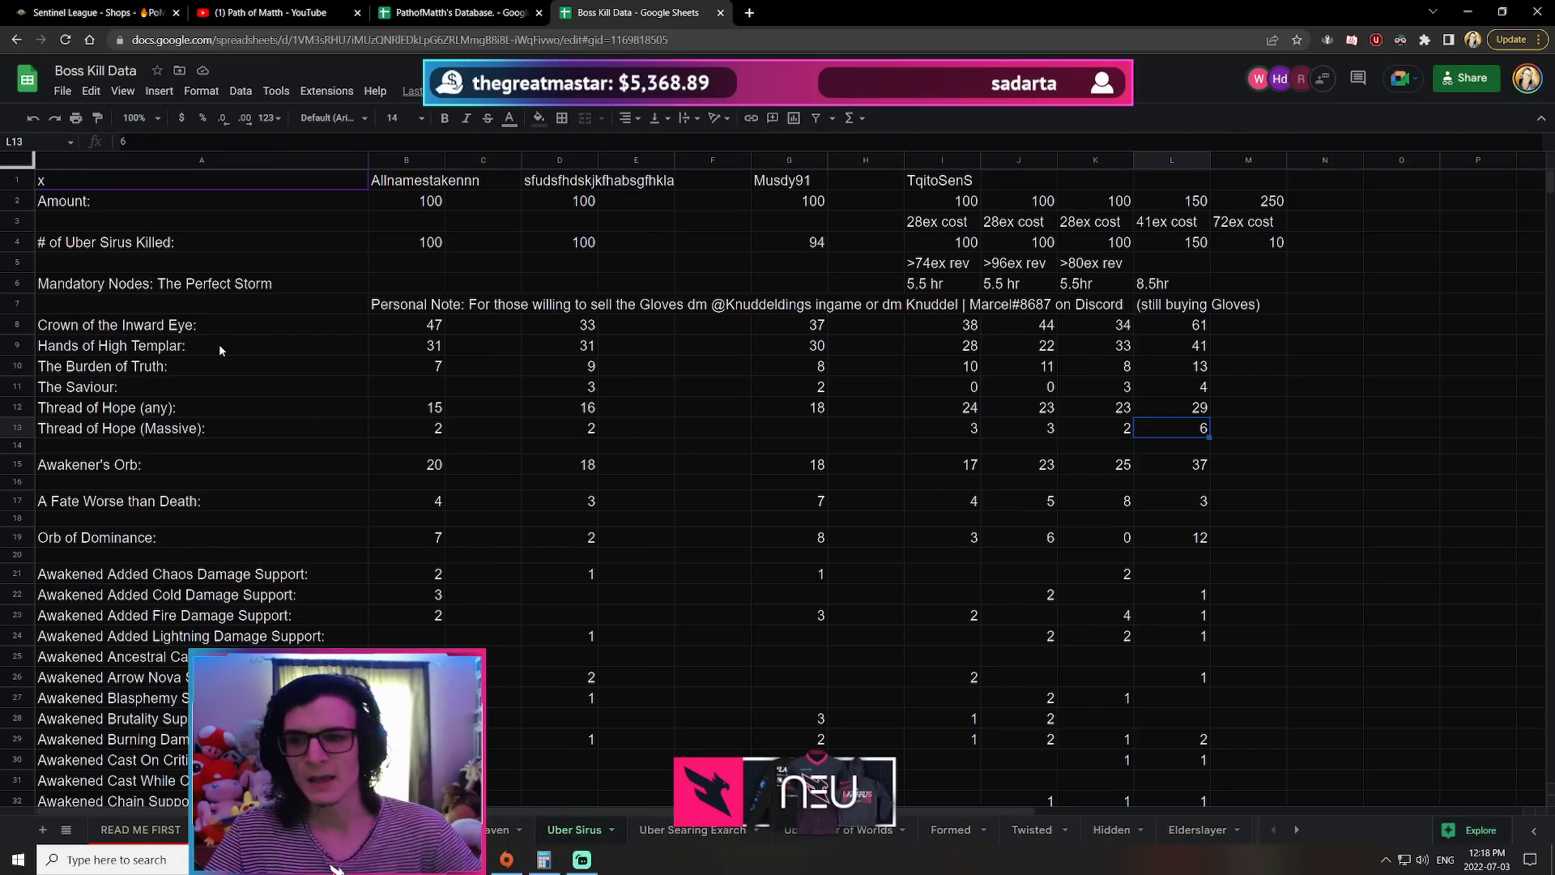
left_click(361, 330)
left_click(438, 348)
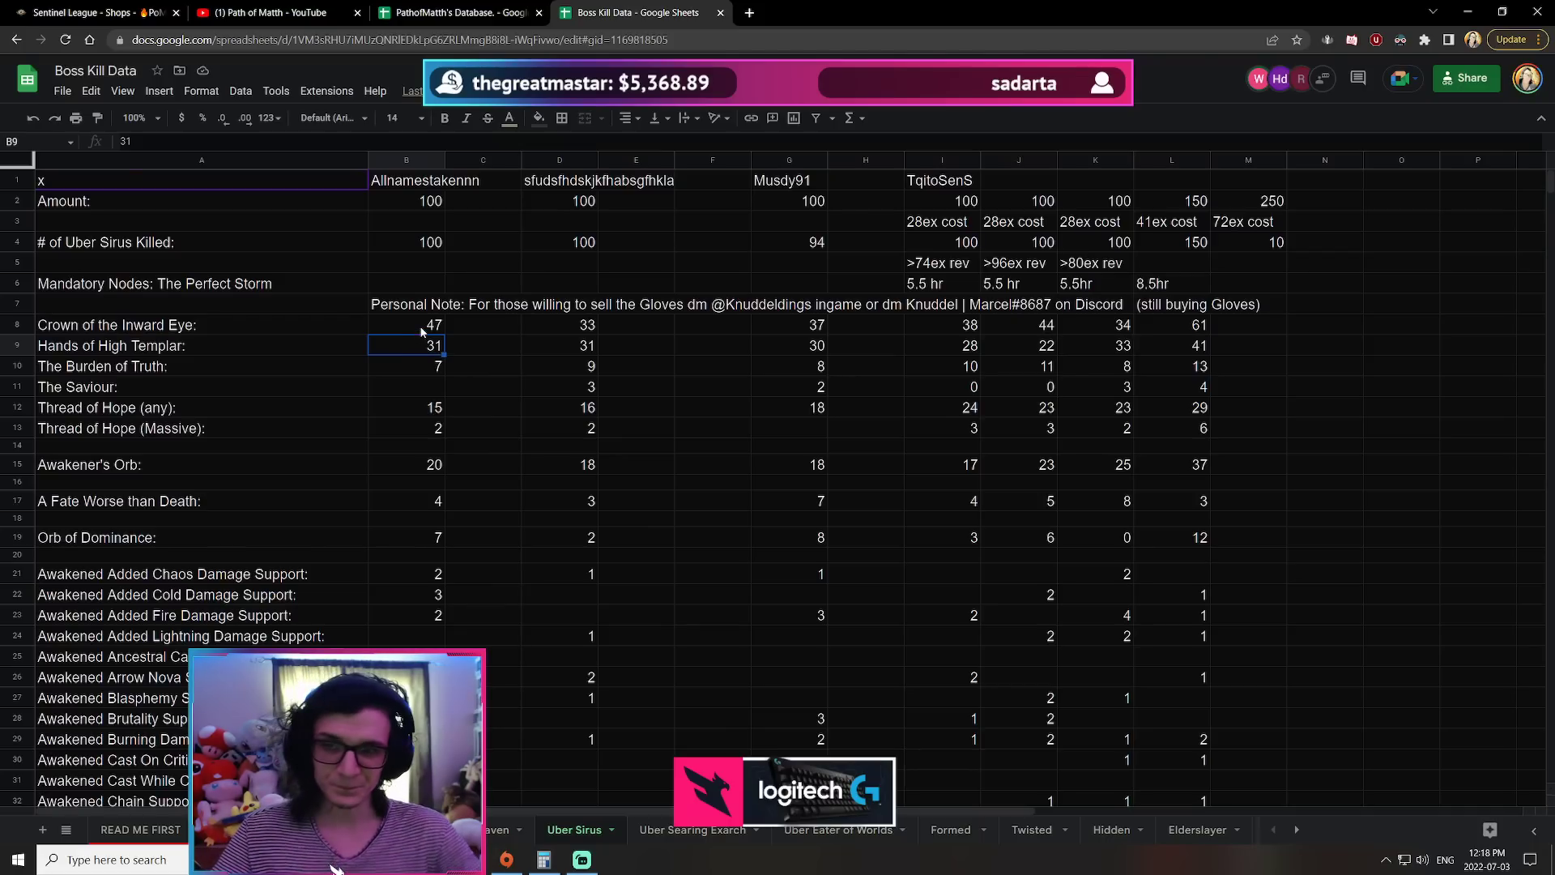
key("Up")
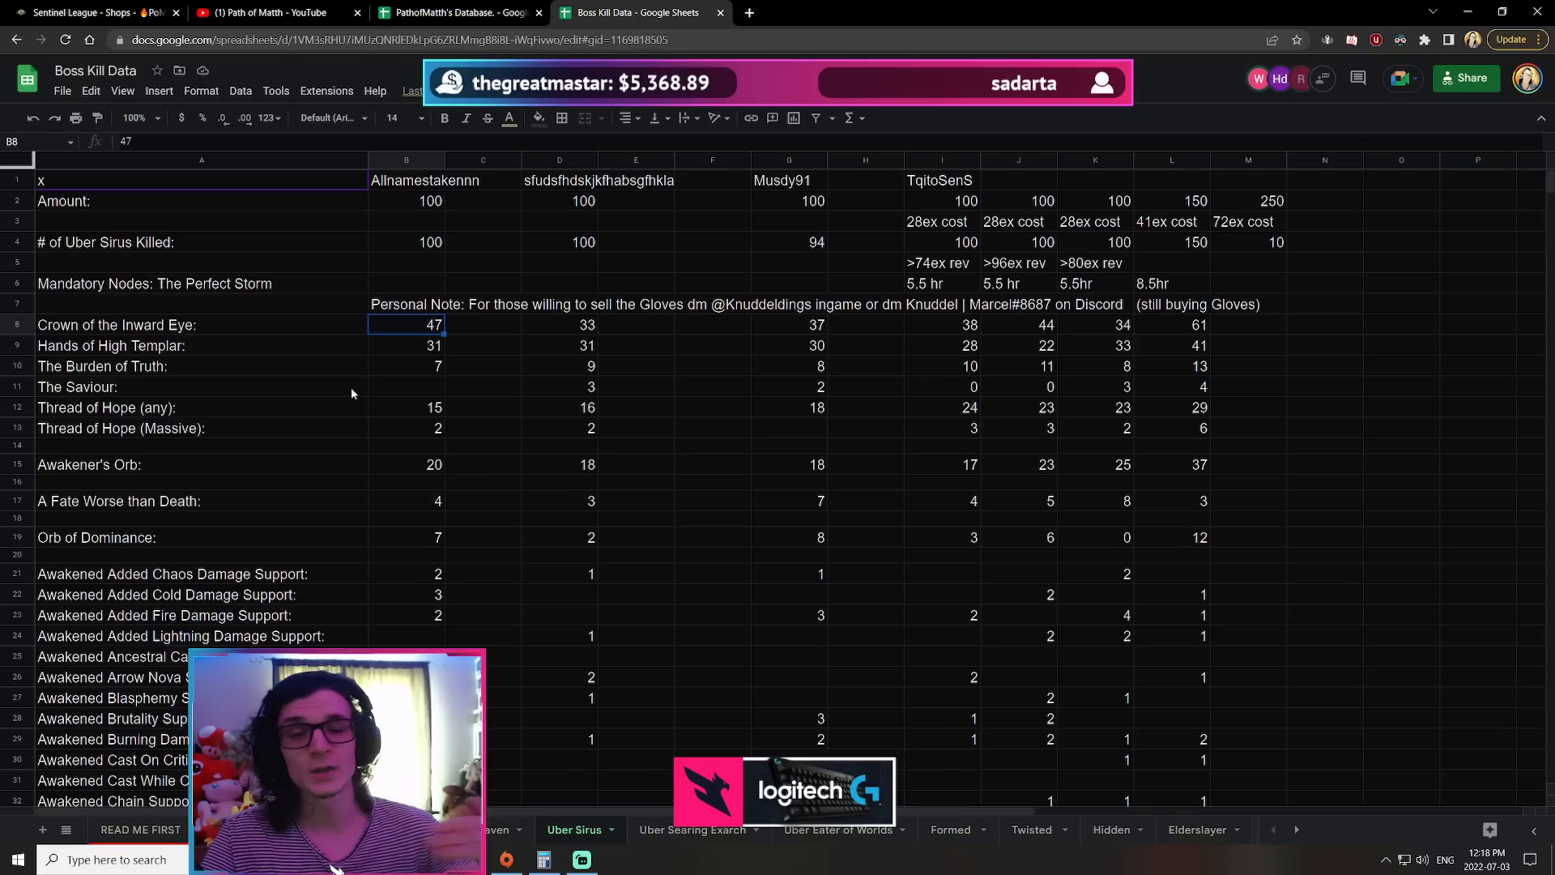
left_click(424, 364)
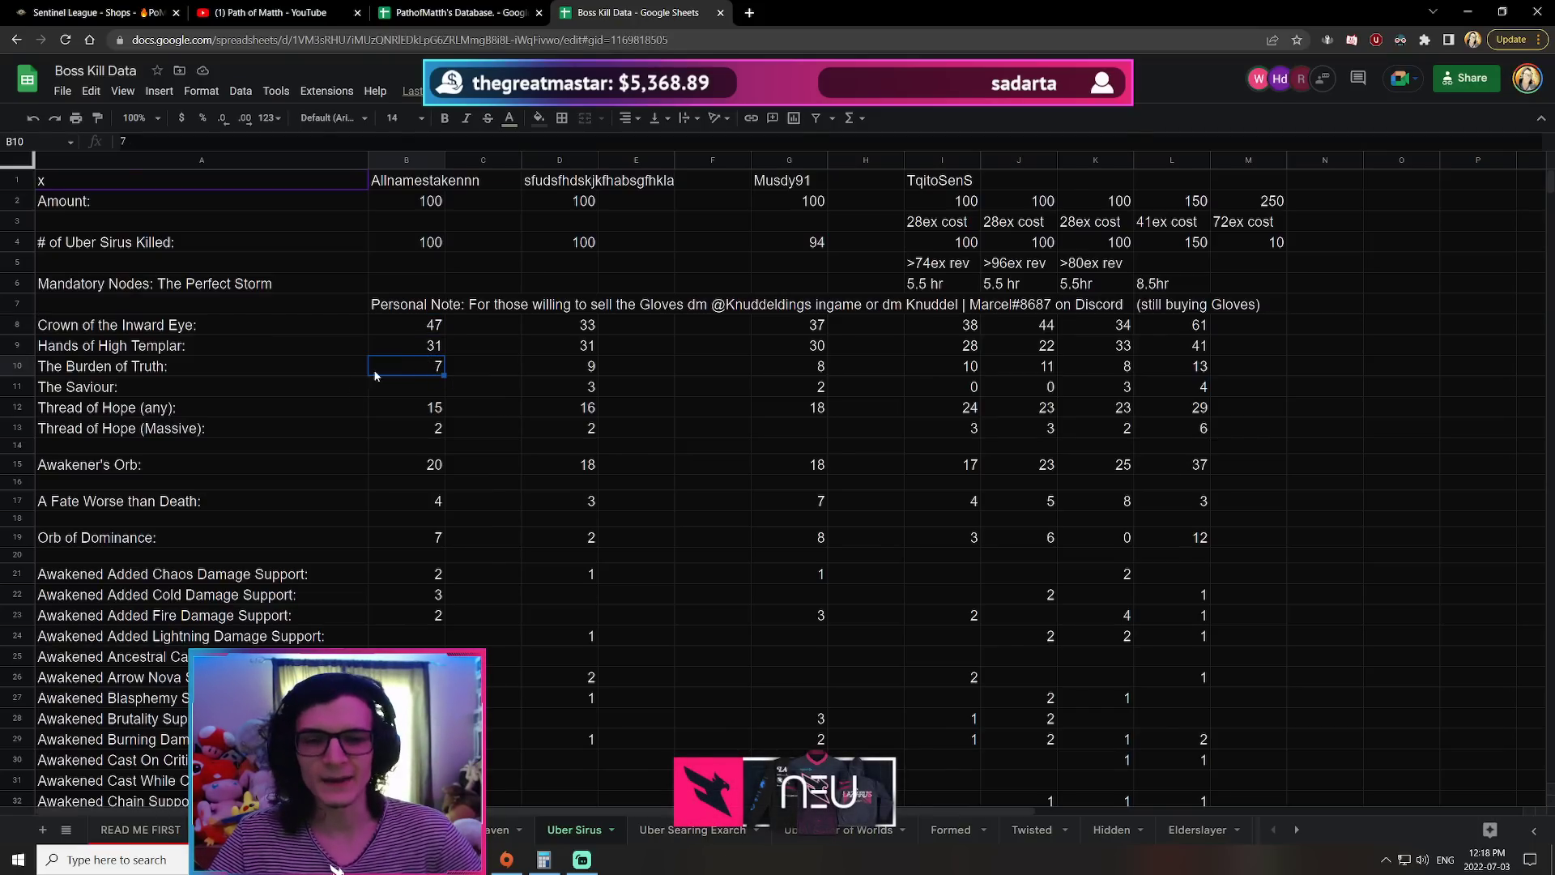
left_click(407, 390)
left_click(411, 410)
key("Down")
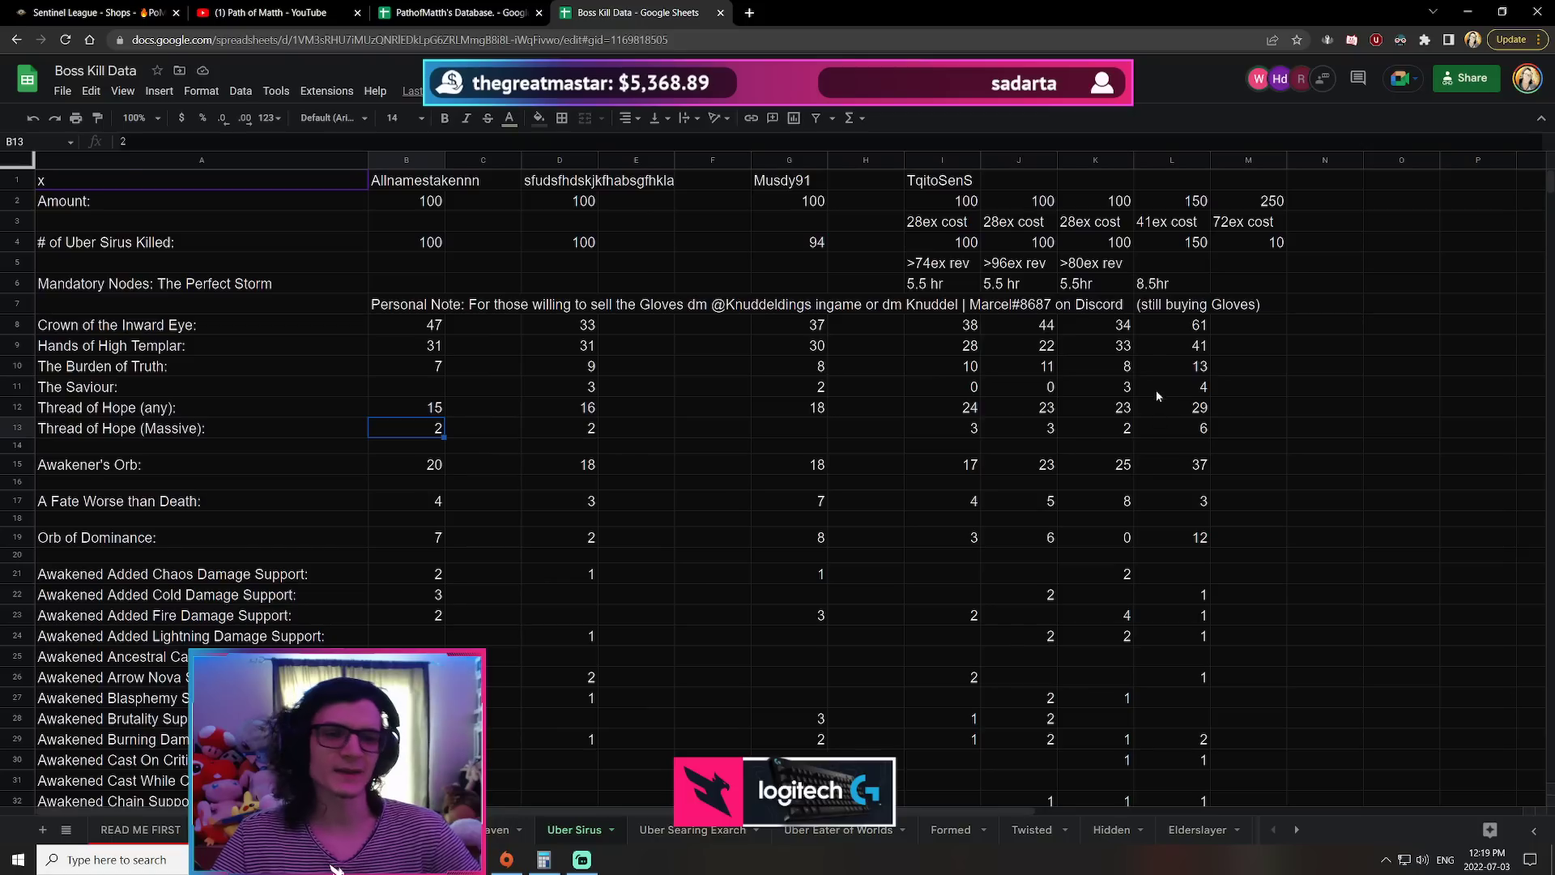
left_click(1097, 237)
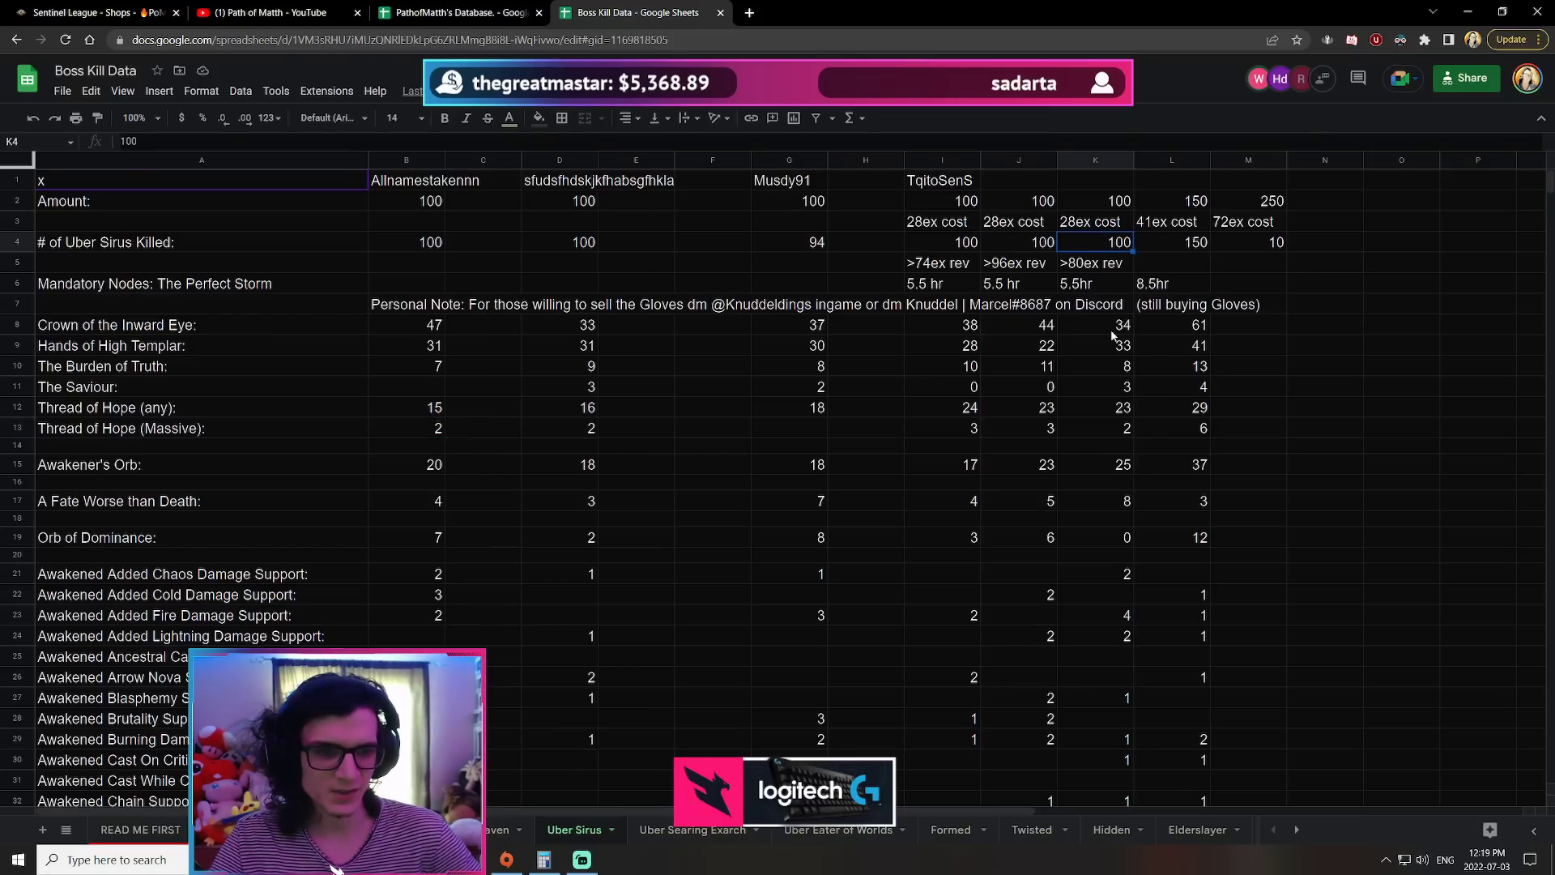
left_click(1053, 243)
key("Down")
key("Down")
key("Down")
left_click(961, 383)
key("Down")
key("Down")
left_click(1029, 429)
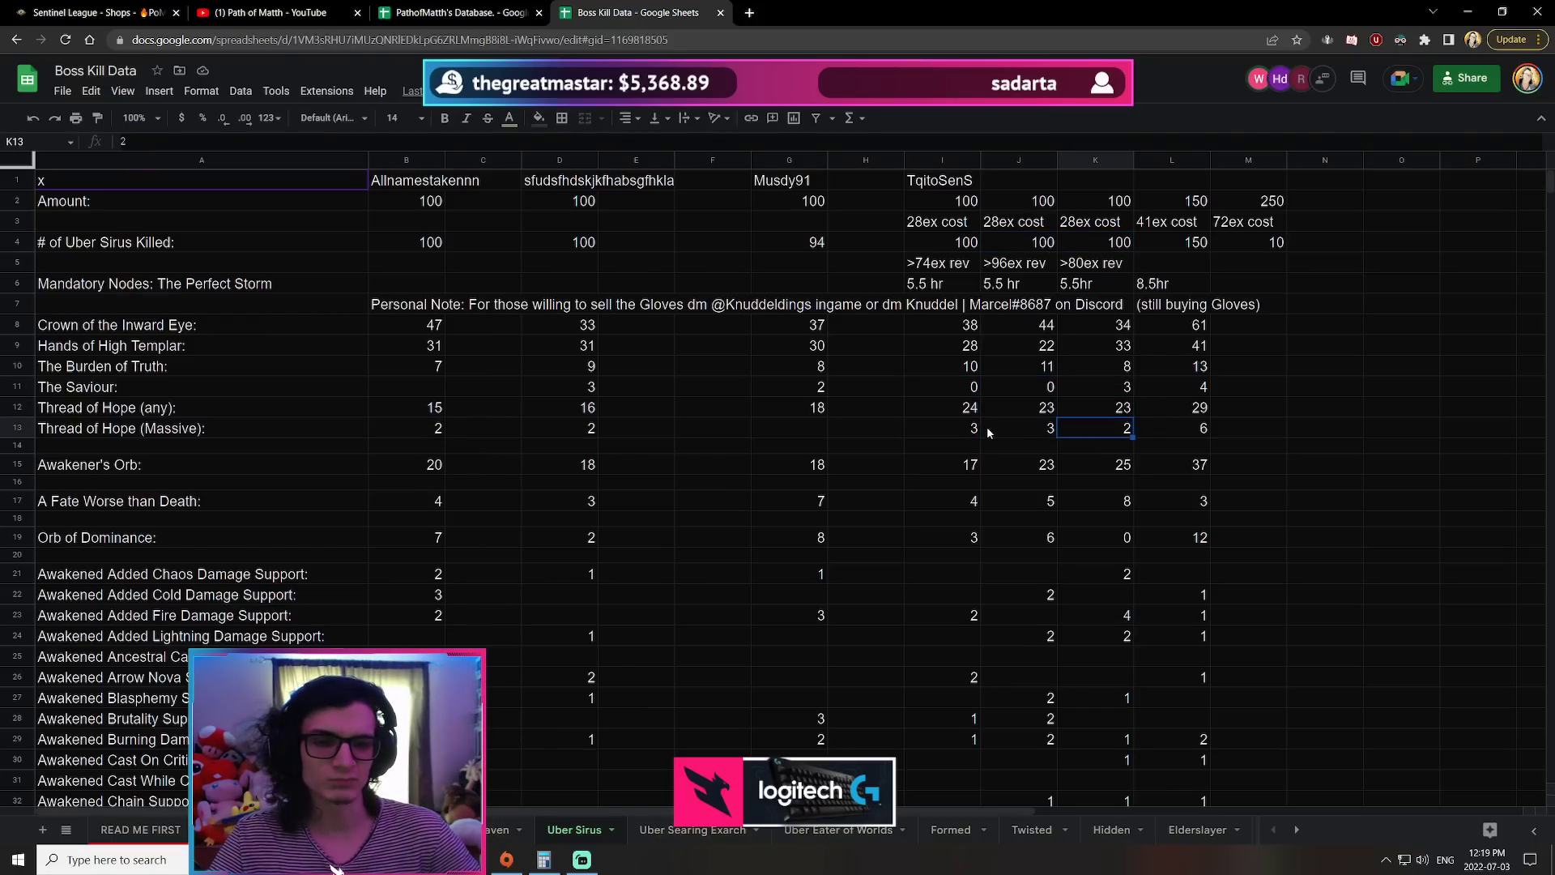
key("Left")
key("Left")
key("Right")
key("Right")
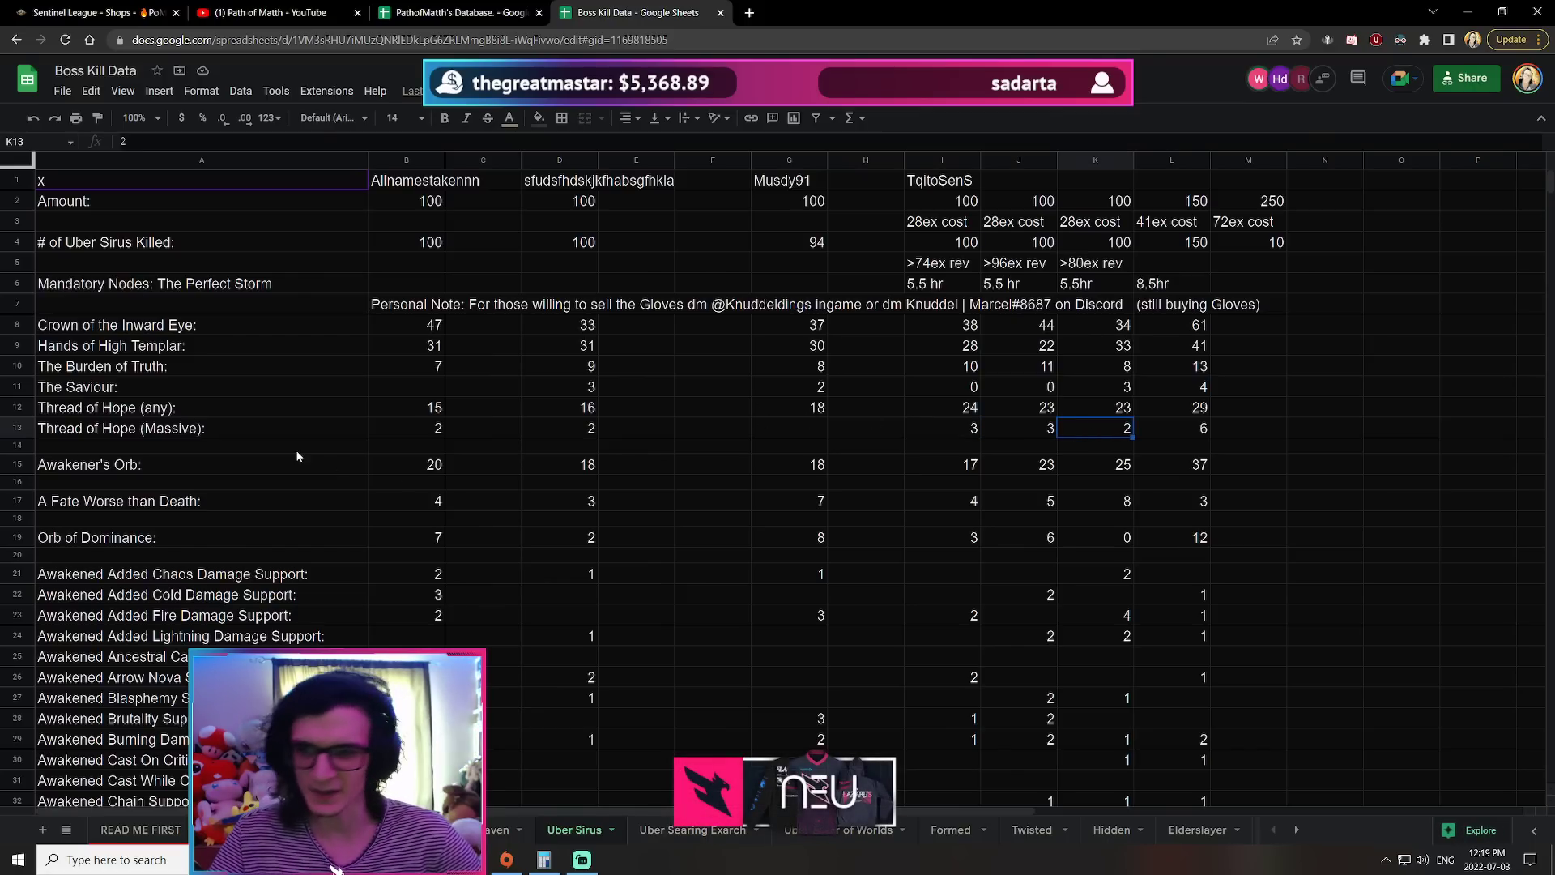
left_click(200, 460)
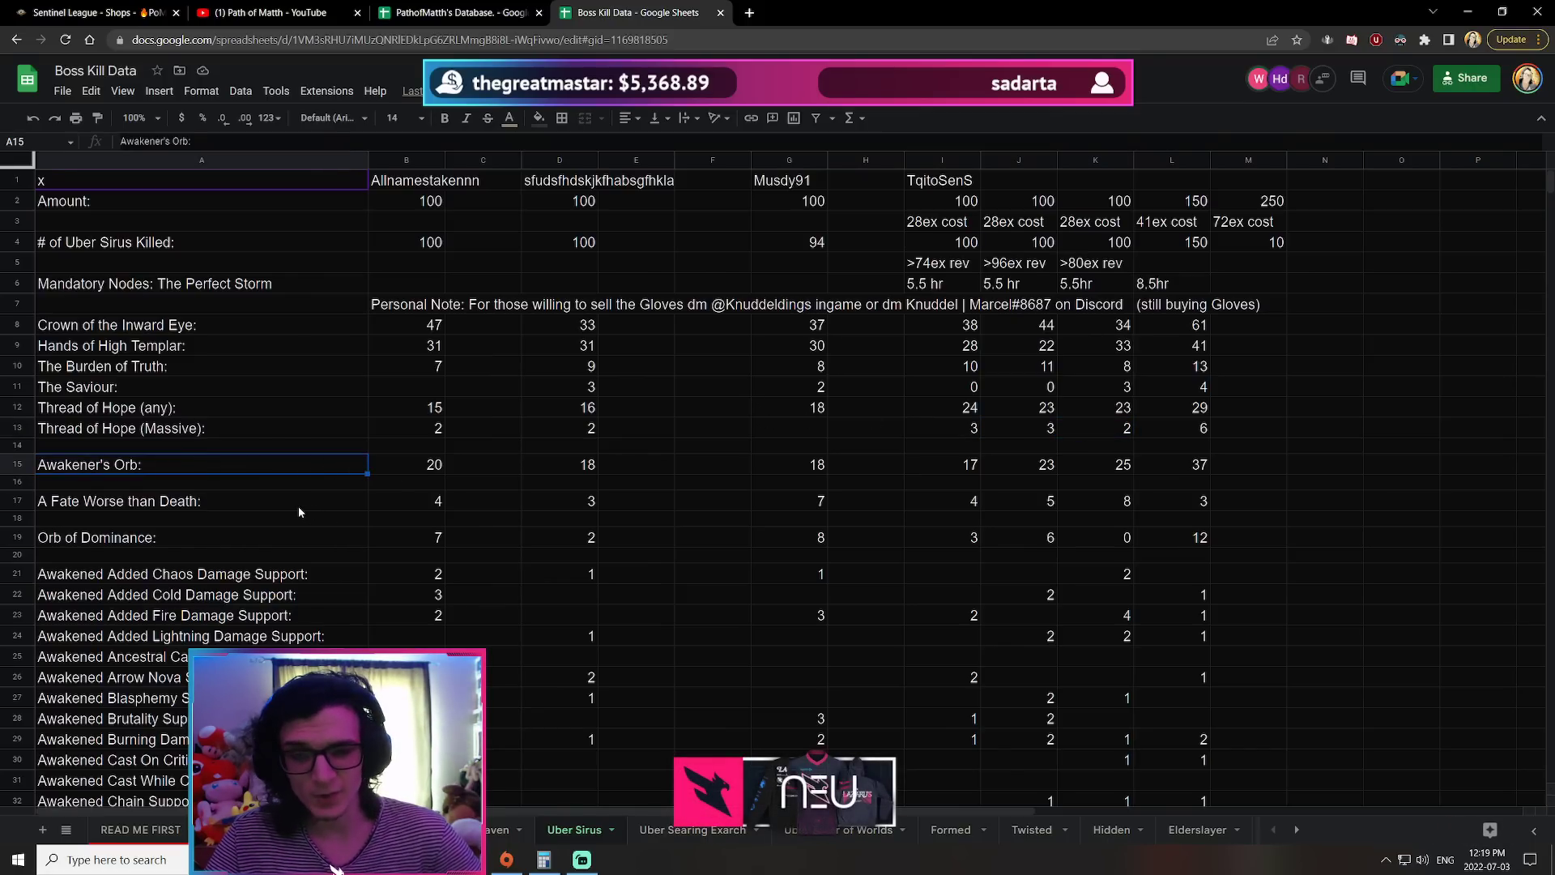
left_click(426, 471)
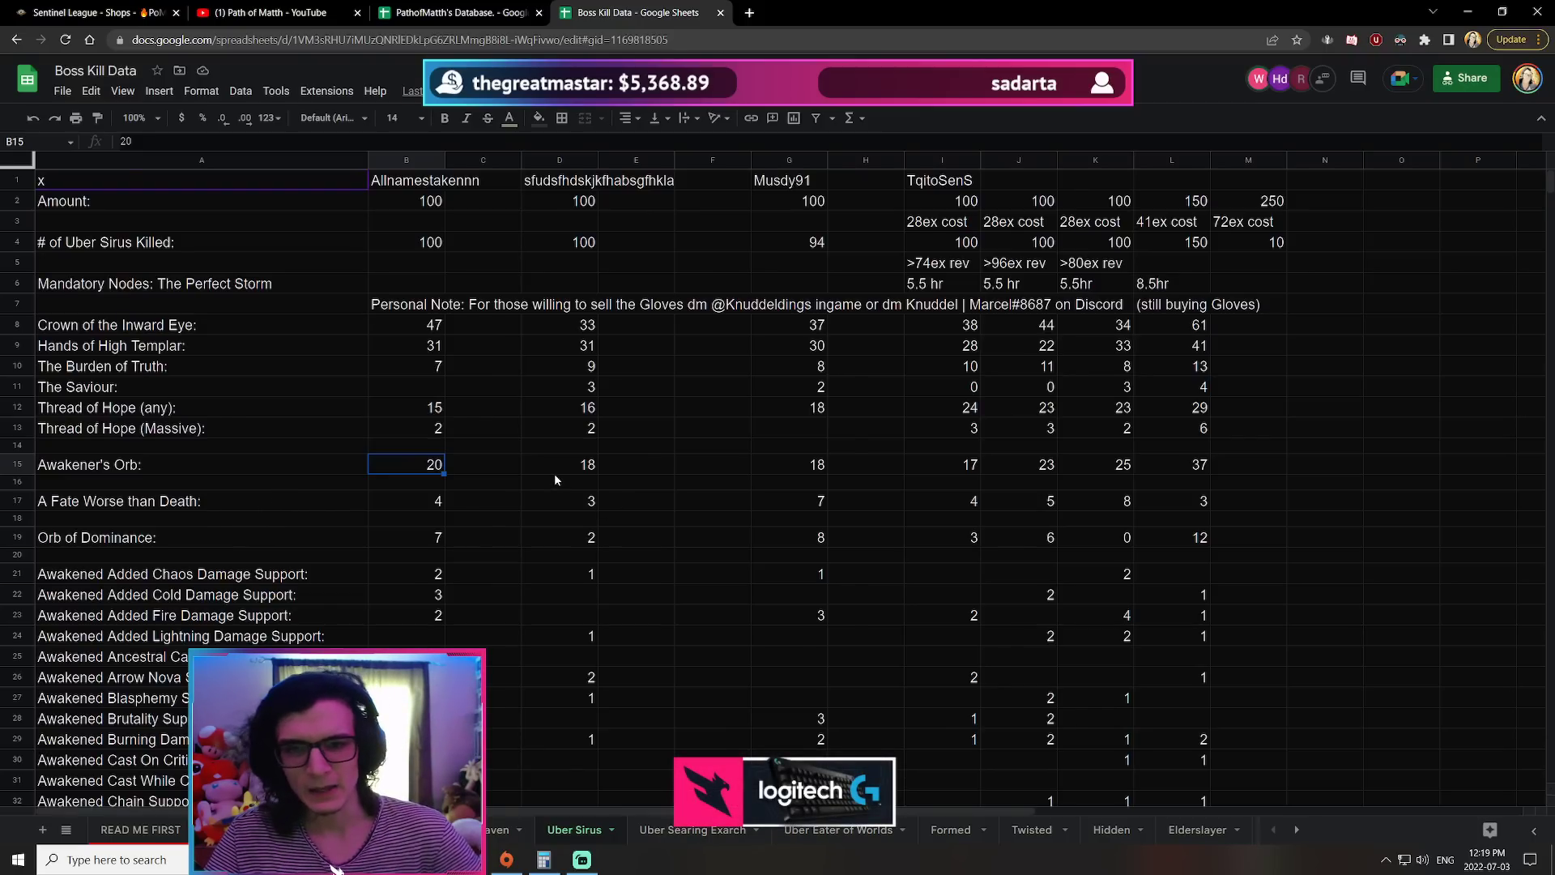
left_click(788, 262)
key("Up")
key("Right")
key("Left")
key("Right")
key("Right")
left_click(941, 464)
left_click(89, 467)
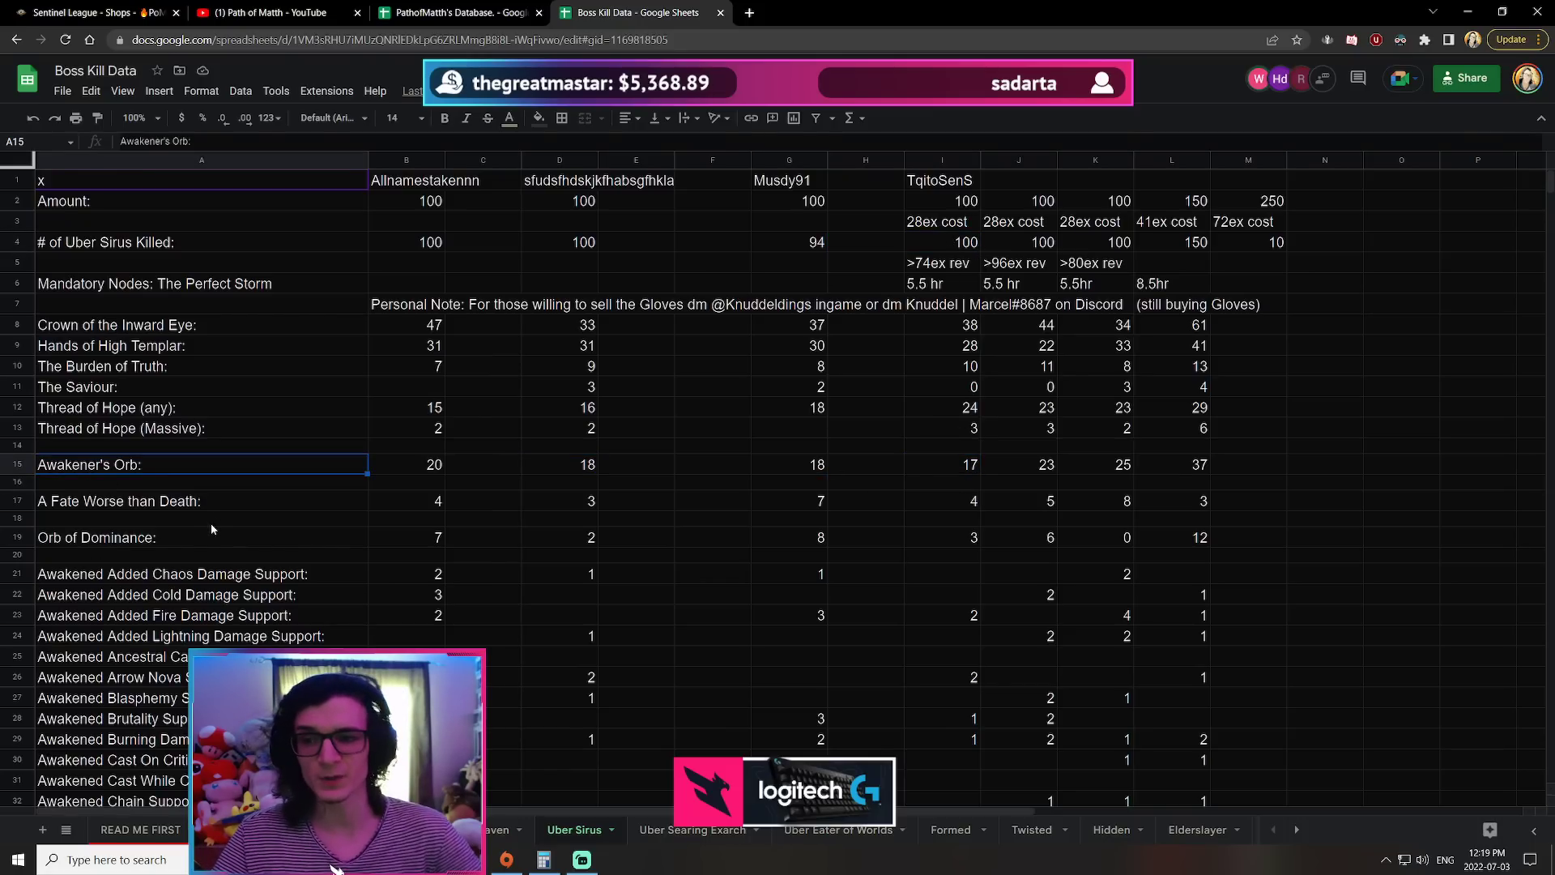
left_click(201, 504)
scroll(371, 524, "down", 1)
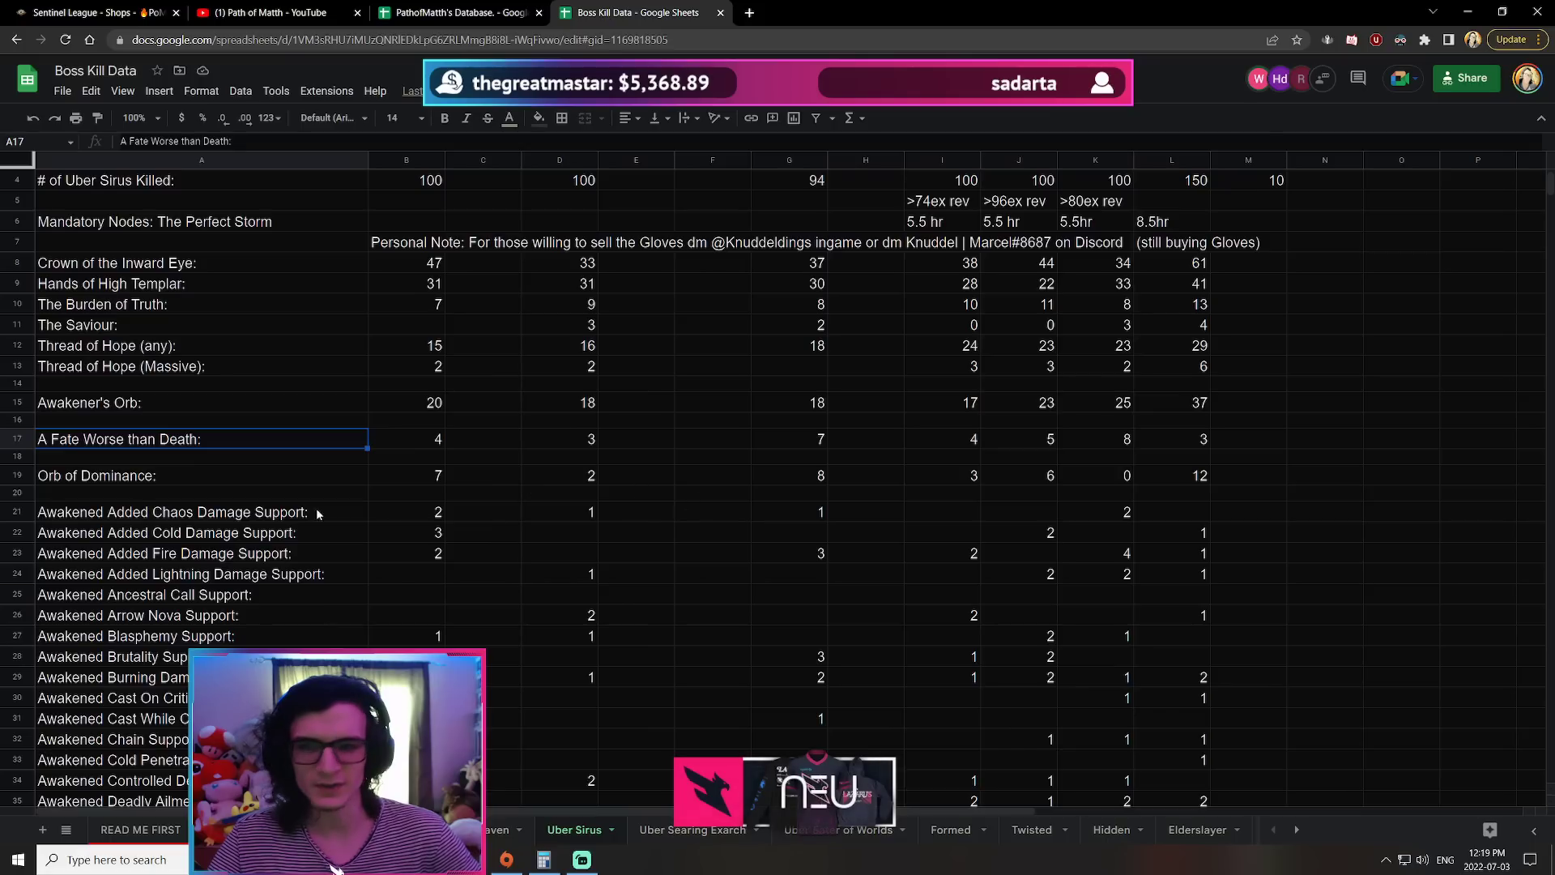
left_click(109, 476)
scroll(391, 509, "up", 1)
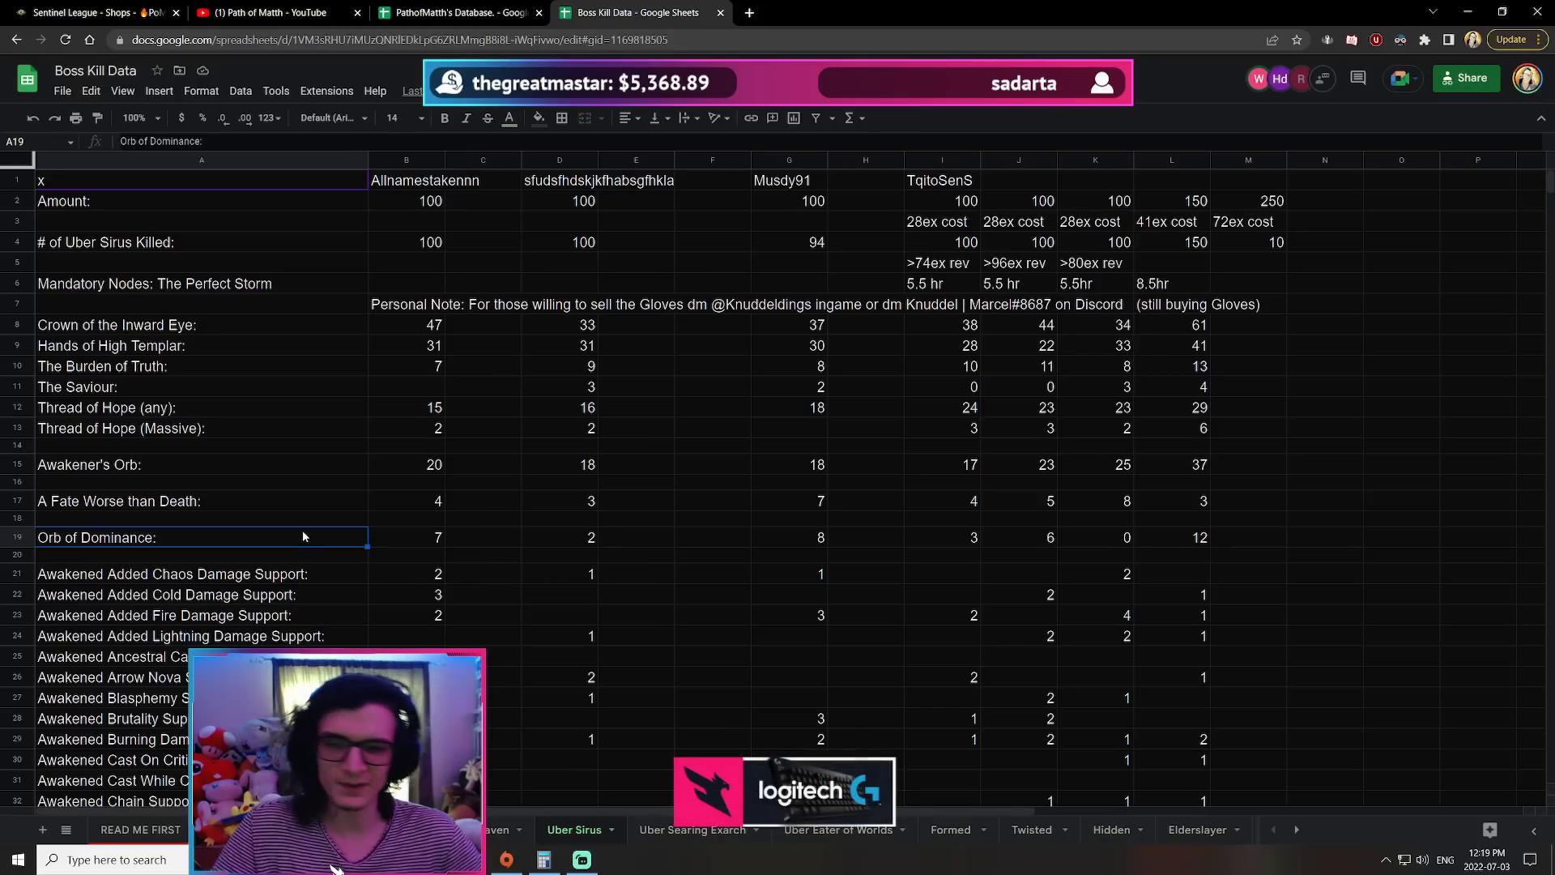
scroll(628, 632, "down", 1)
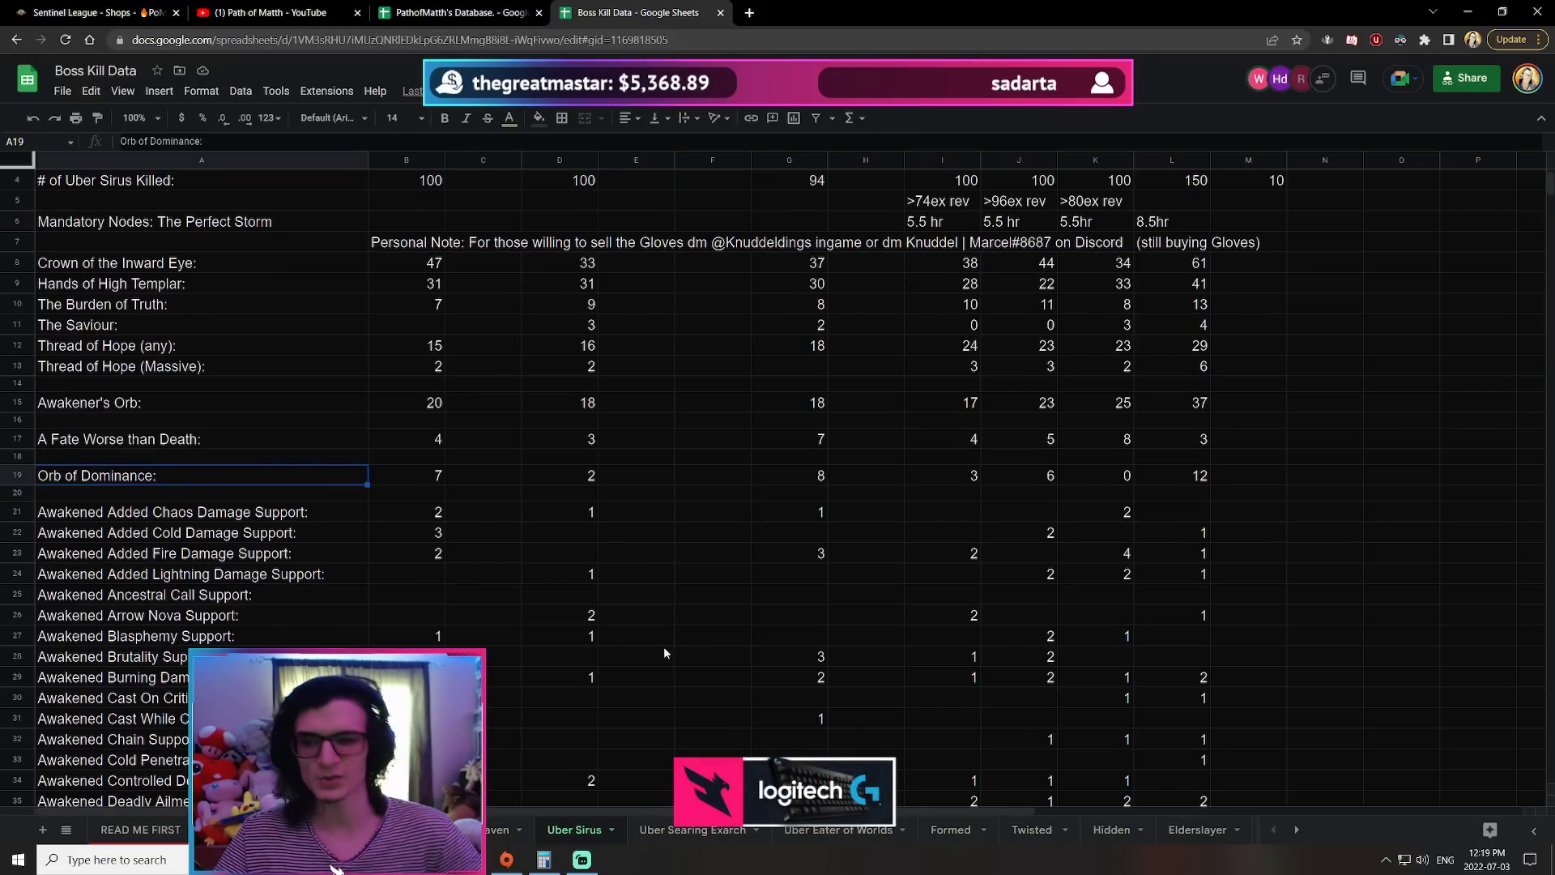
scroll(655, 650, "down", 4)
left_click_drag(261, 271, 214, 358)
scroll(214, 357, "down", 3)
scroll(215, 358, "down", 5)
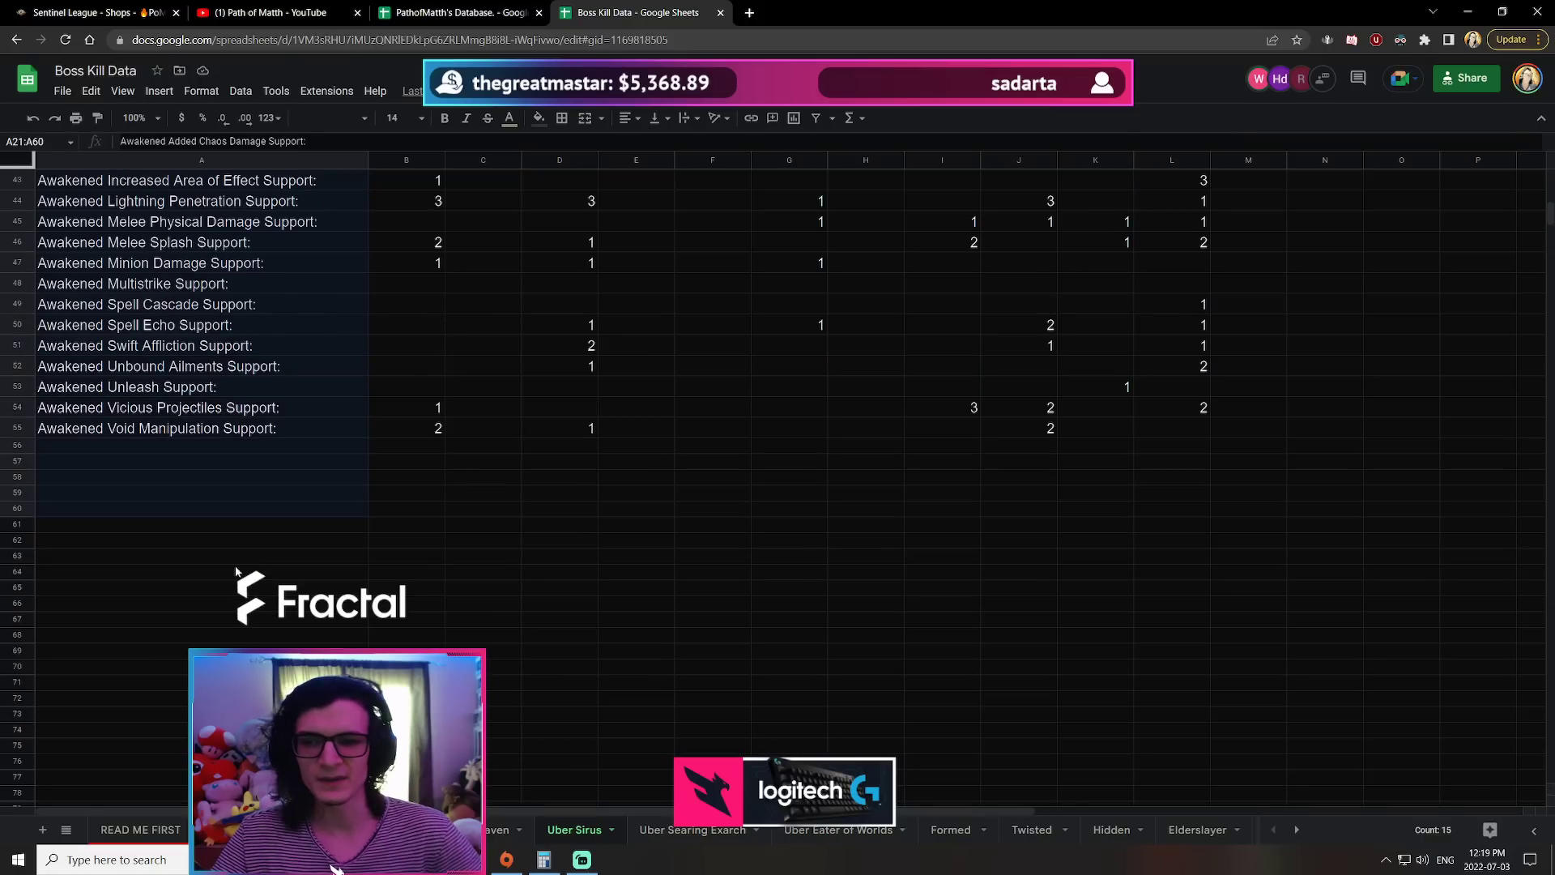
left_click(250, 409, "shift")
scroll(380, 494, "up", 3)
scroll(473, 551, "up", 4)
scroll(486, 546, "up", 2)
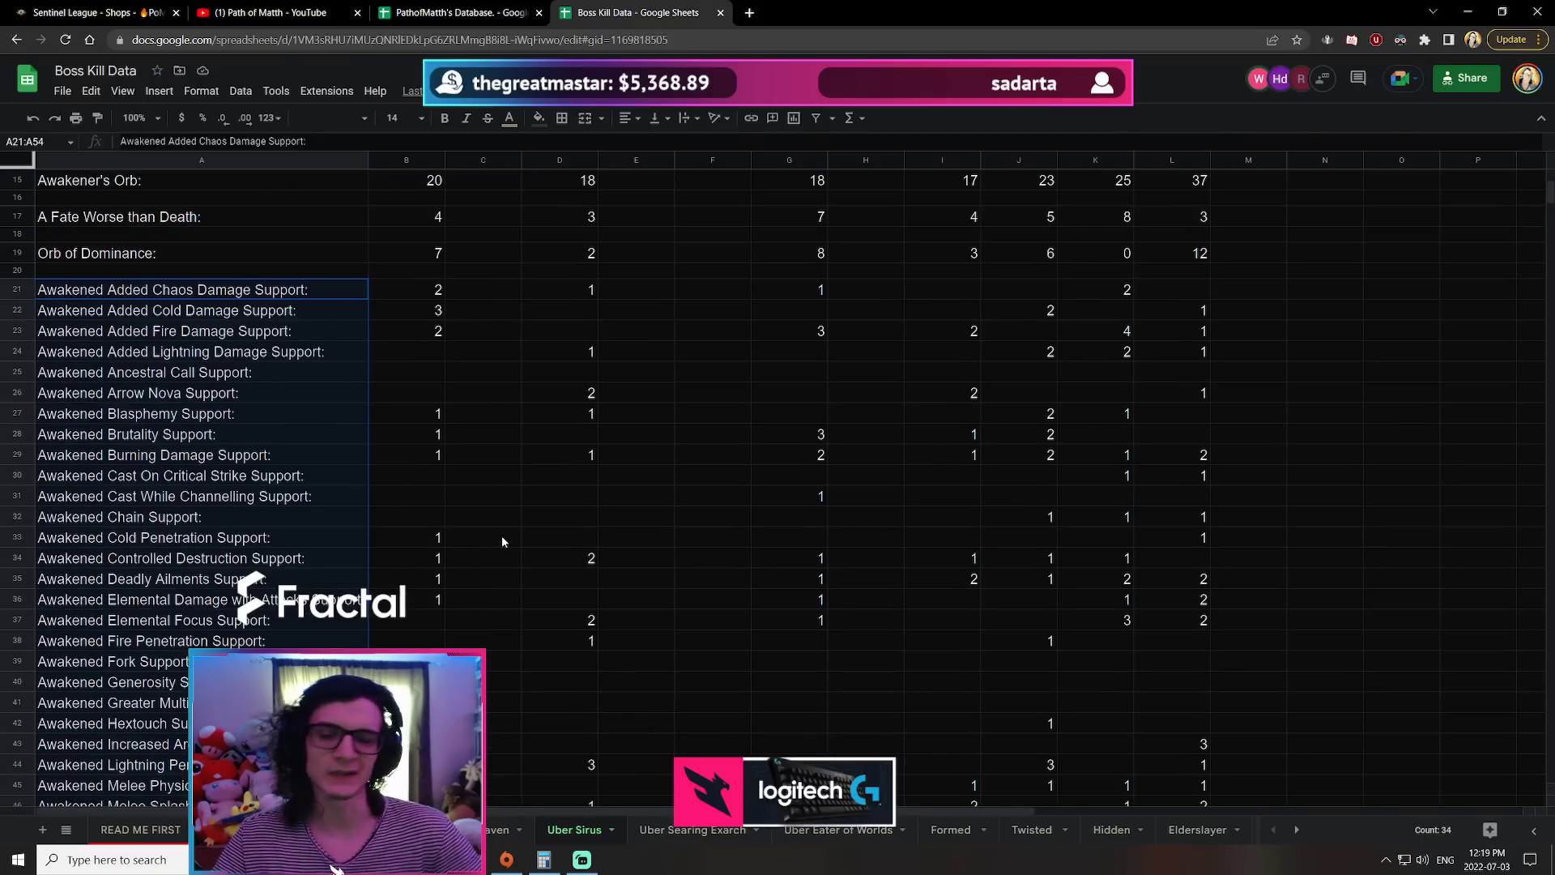
key("shift+Right")
key("shift+Right")
key("shift+Right")
key("shift+Right")
key("shift+Right")
scroll(1239, 743, "down", 3)
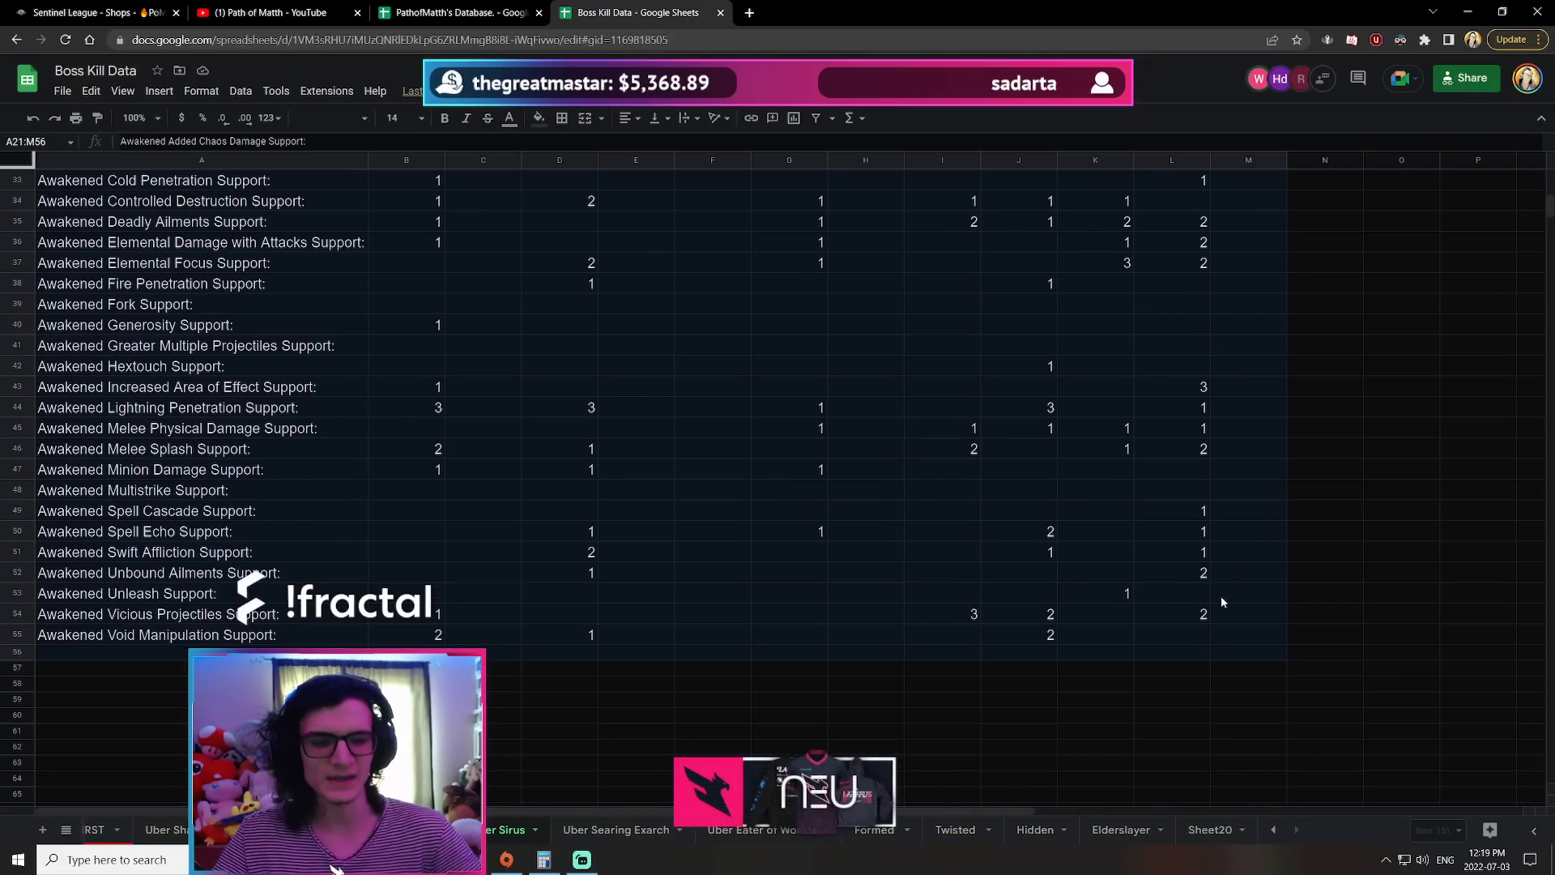
left_click(1222, 626, "shift")
scroll(1269, 678, "up", 4)
left_click(1268, 677)
scroll(672, 368, "up", 3)
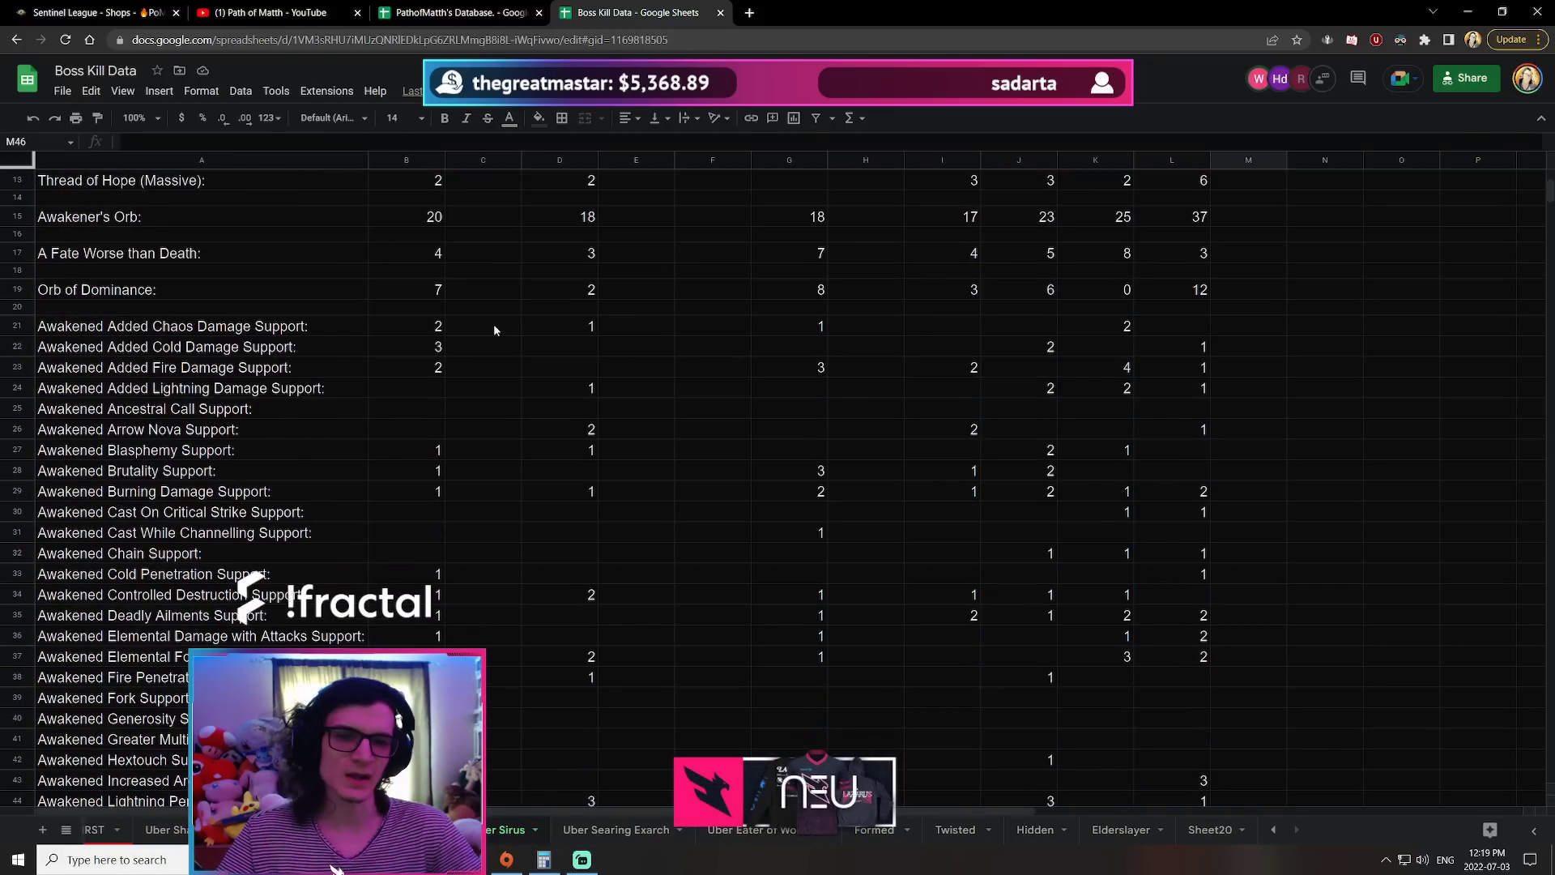
scroll(372, 331, "down", 1)
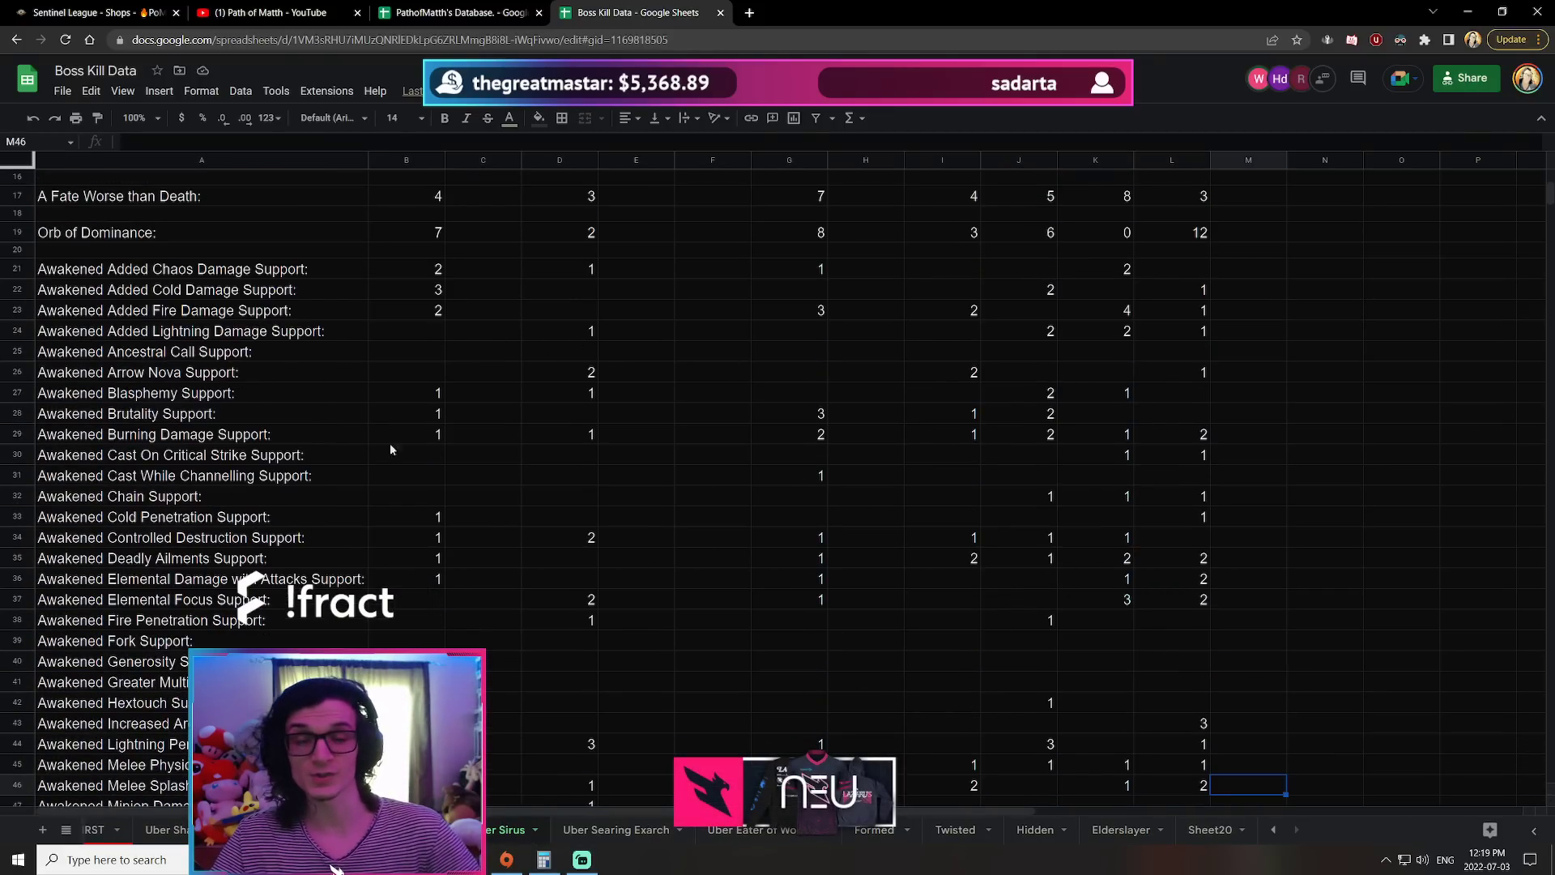
scroll(319, 434, "down", 2)
scroll(635, 533, "down", 3)
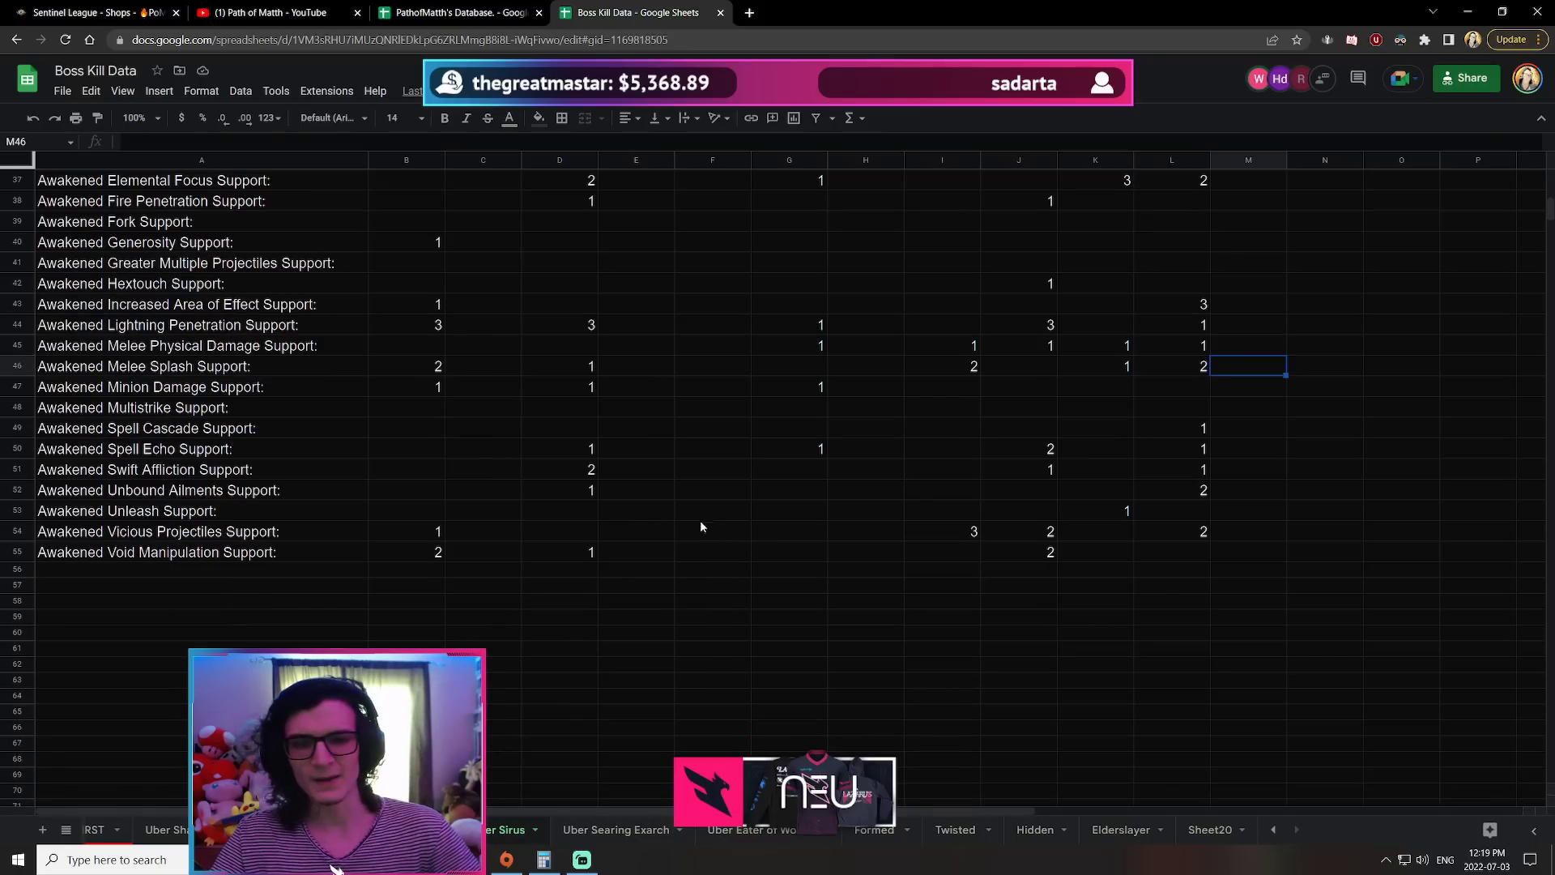
left_click(249, 434)
left_click(189, 451)
left_click_drag(401, 449, 1194, 452)
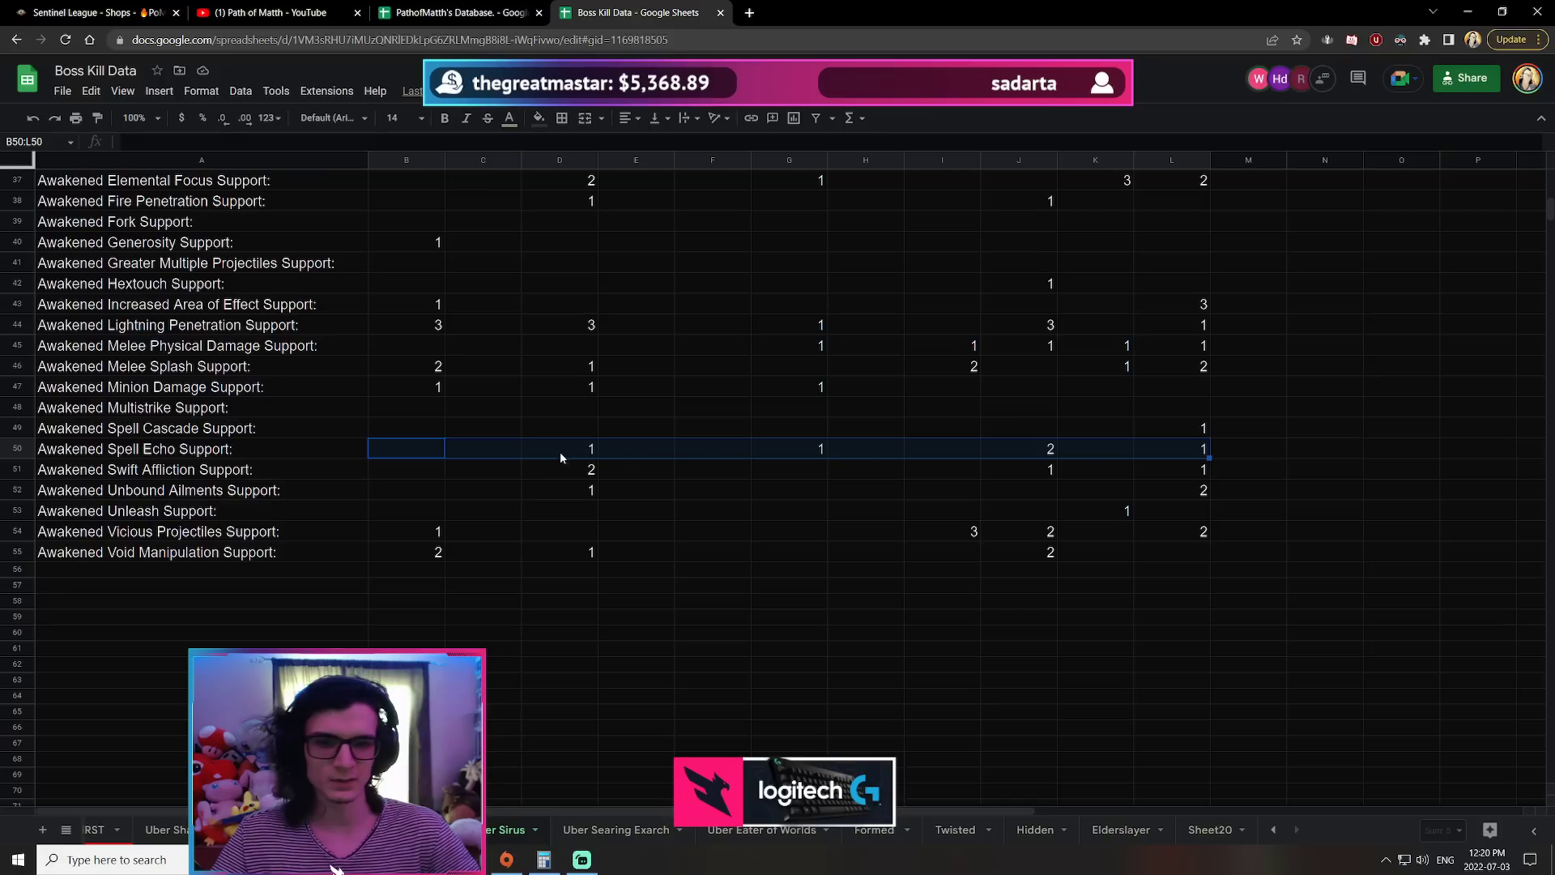
scroll(426, 595, "up", 5)
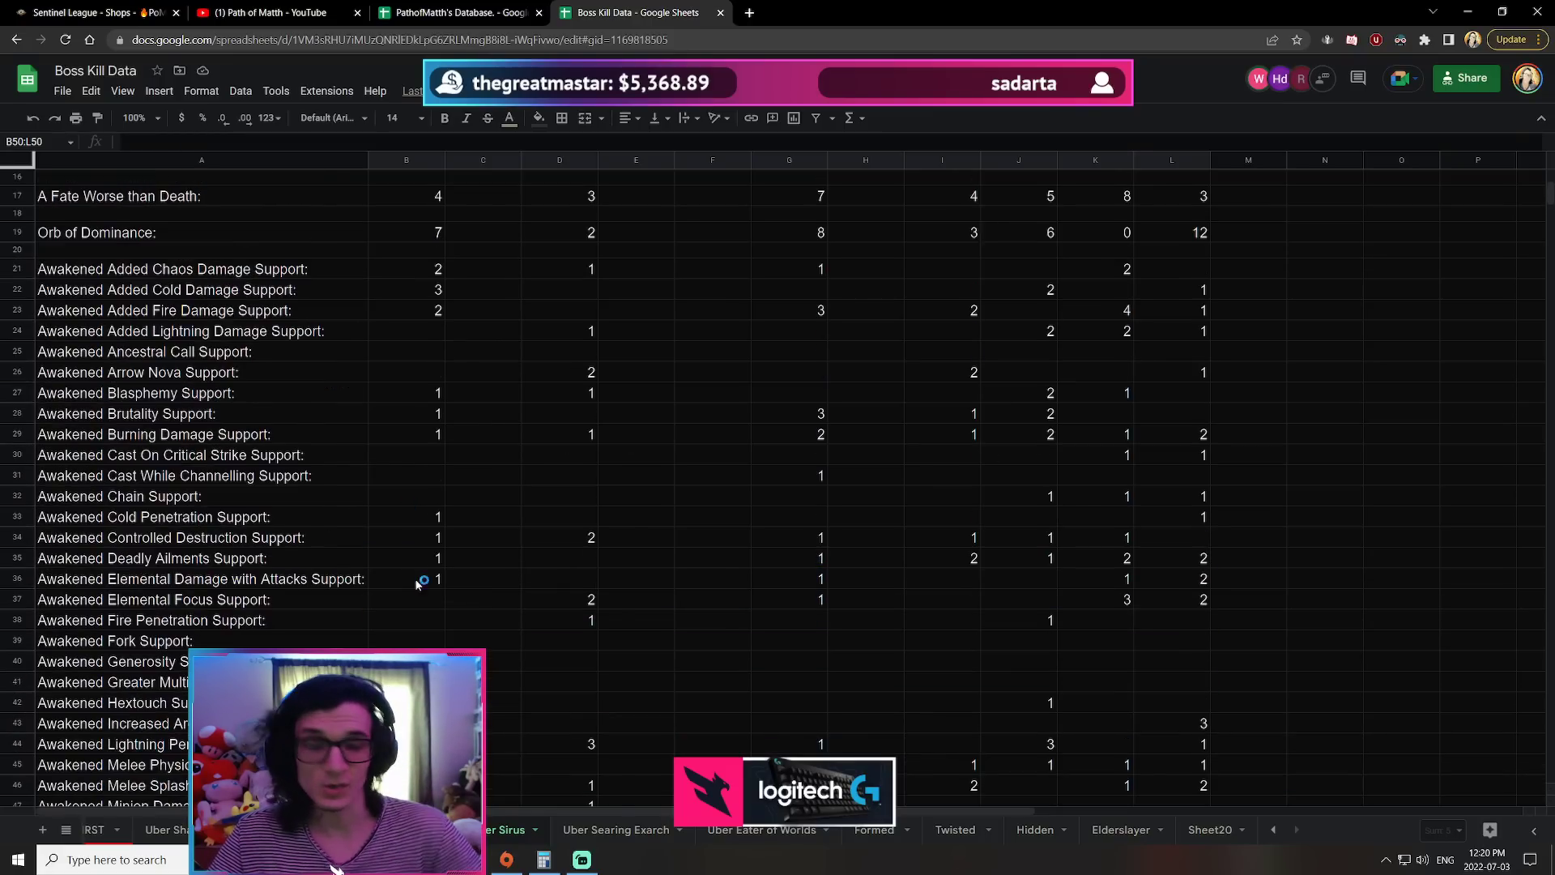
scroll(509, 603, "up", 5)
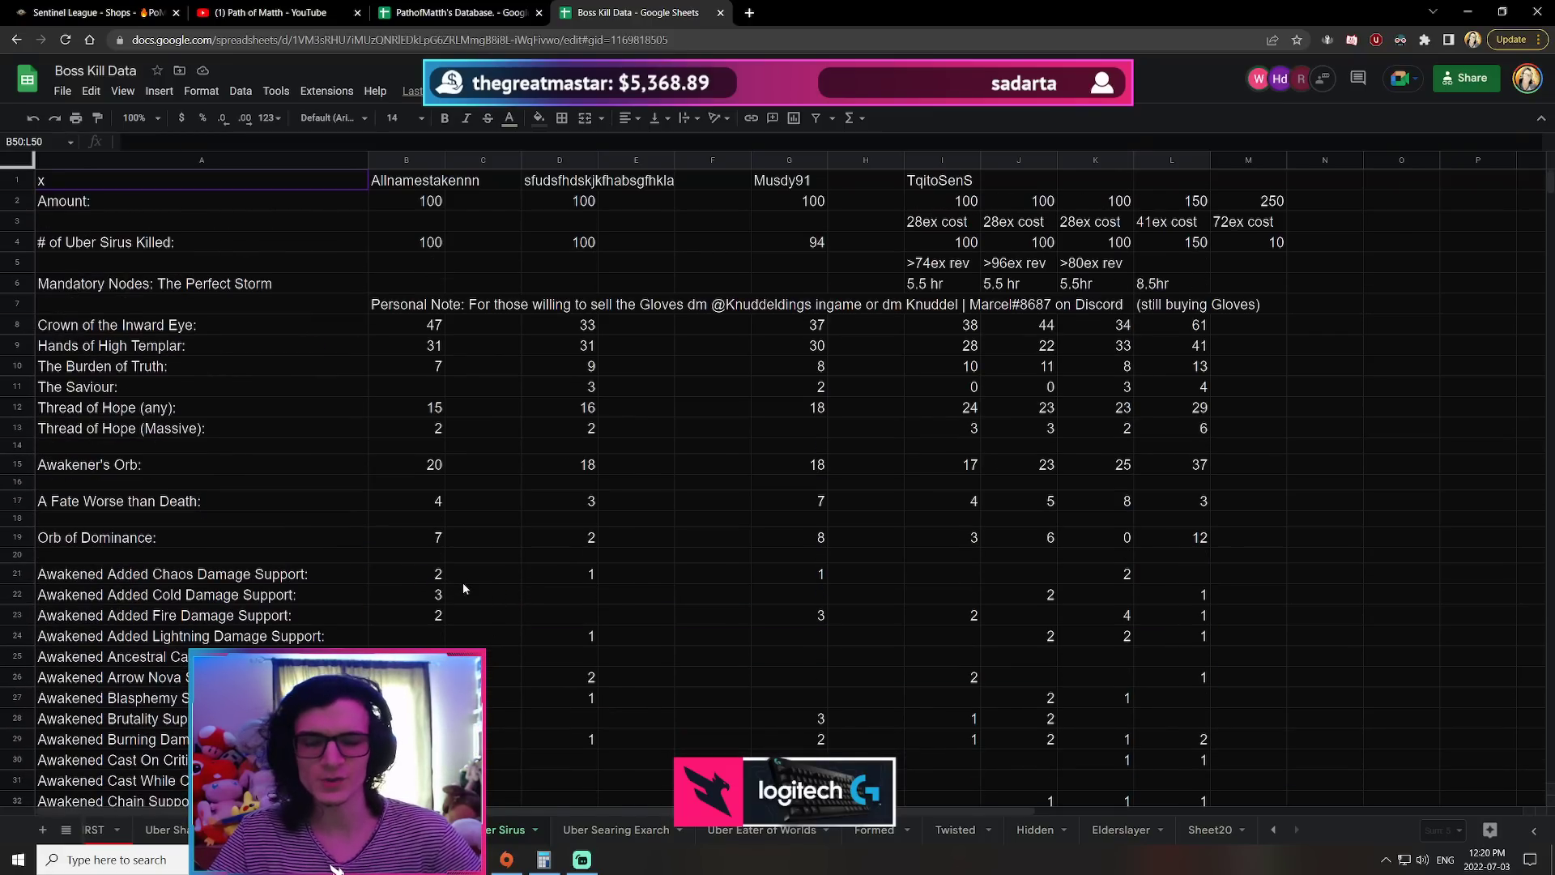
scroll(460, 586, "down", 3)
scroll(468, 571, "down", 3)
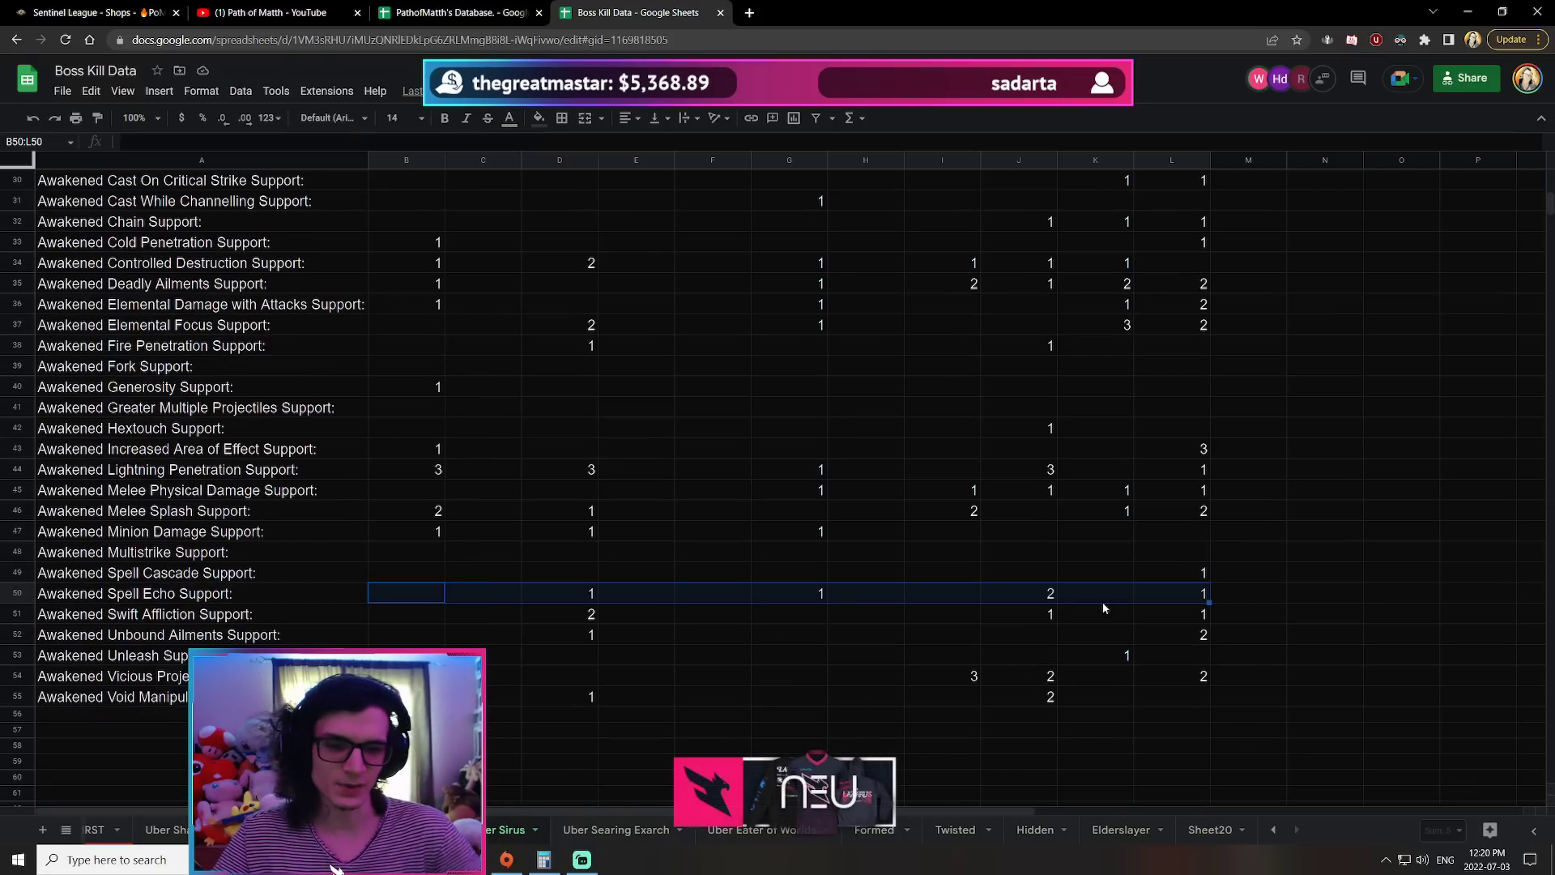
scroll(671, 526, "up", 6)
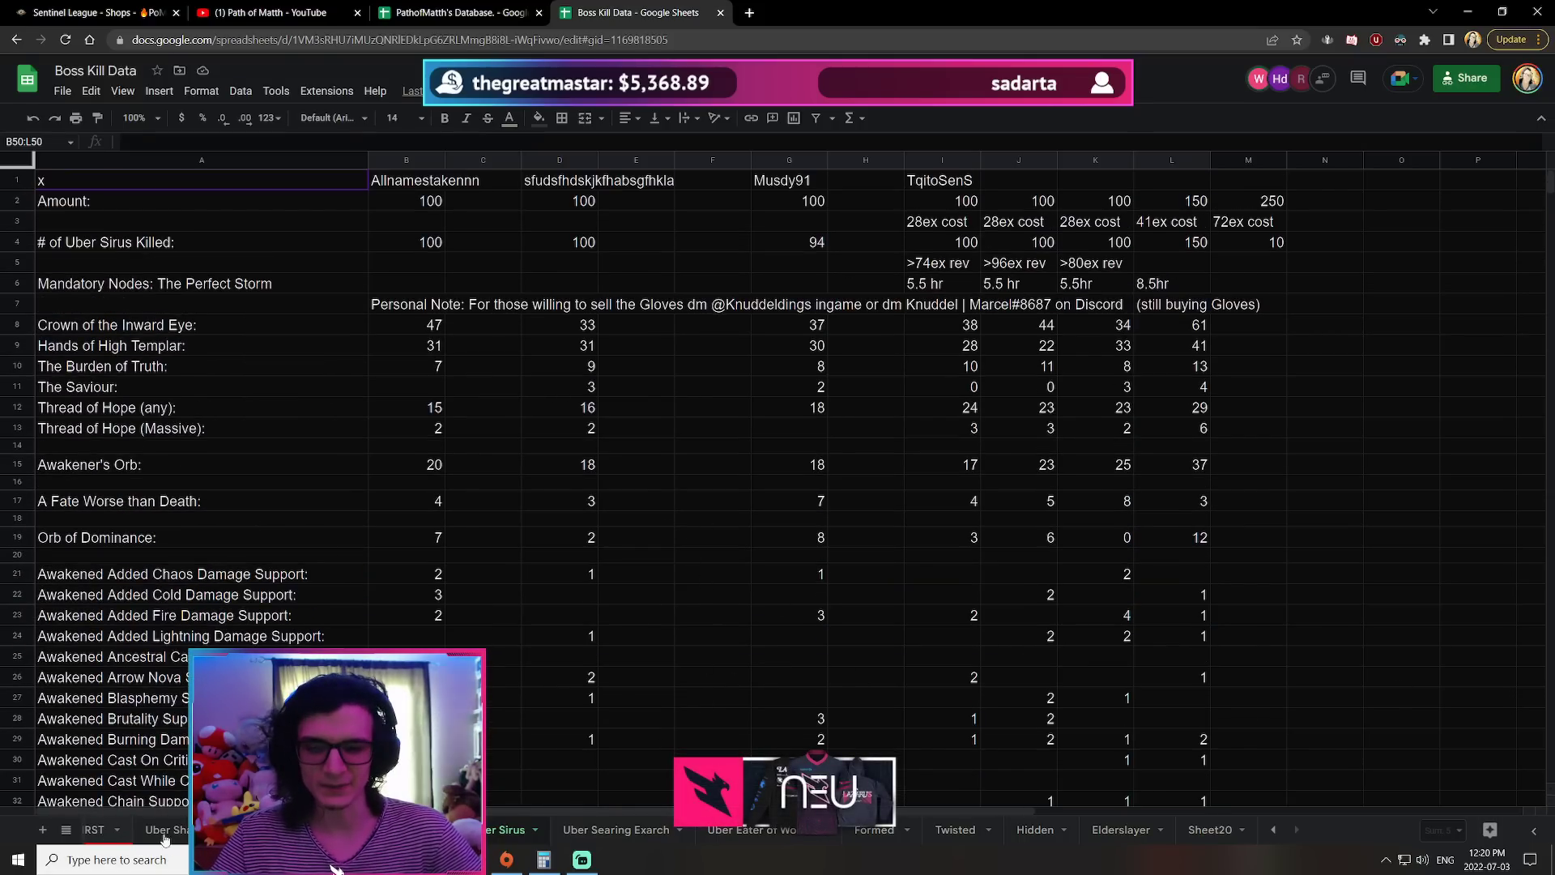
Step: On READ ME FIRST, select the completed Searing Exarch and Eater of Worlds goals
left_click(105, 836)
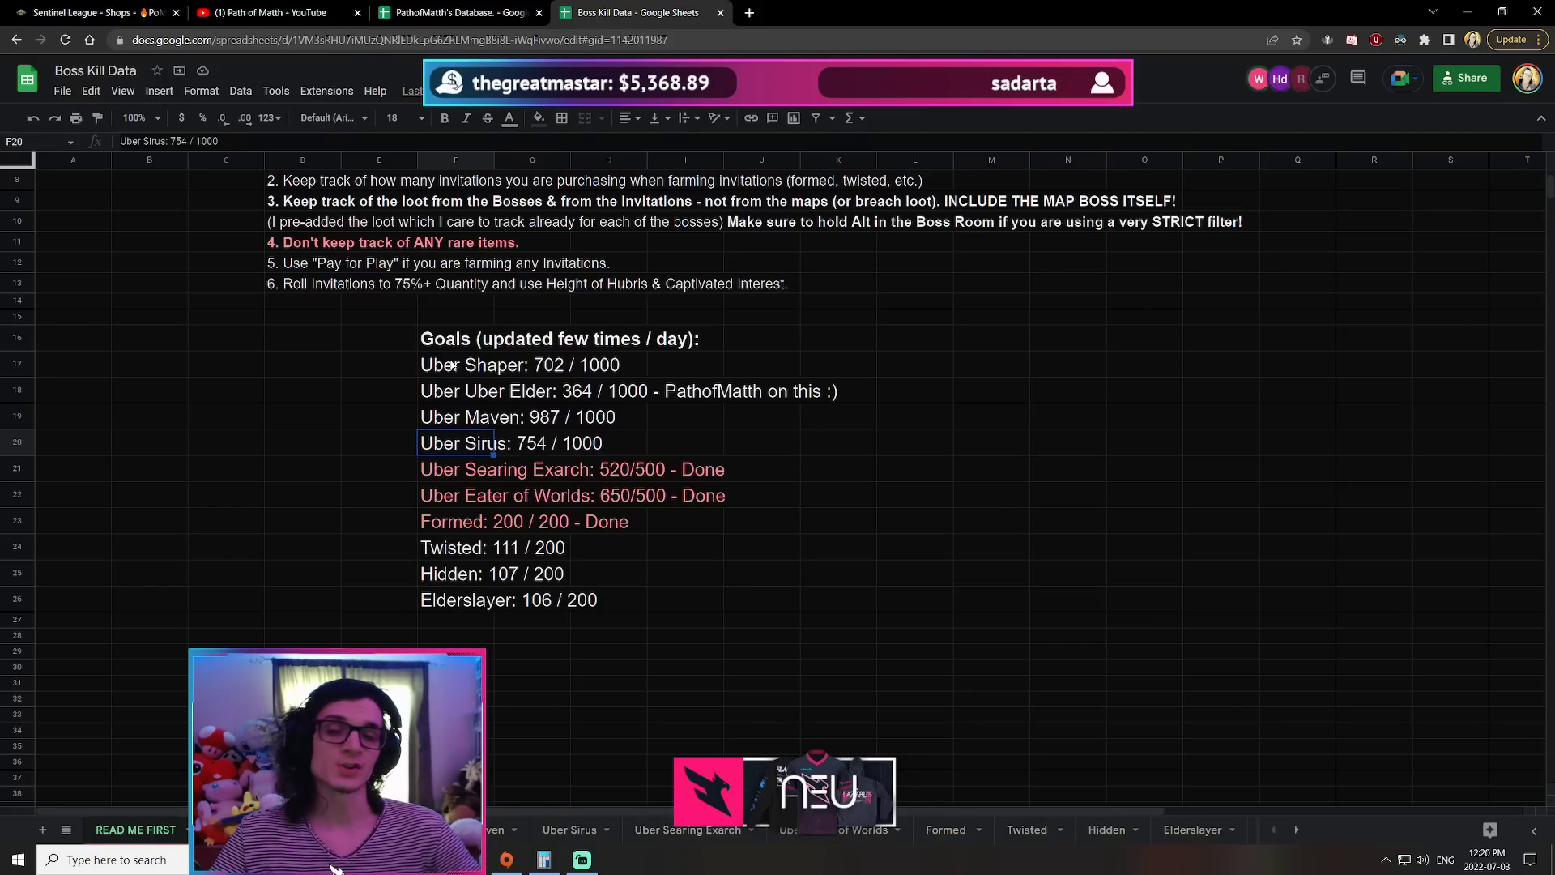
left_click_drag(468, 469, 536, 488)
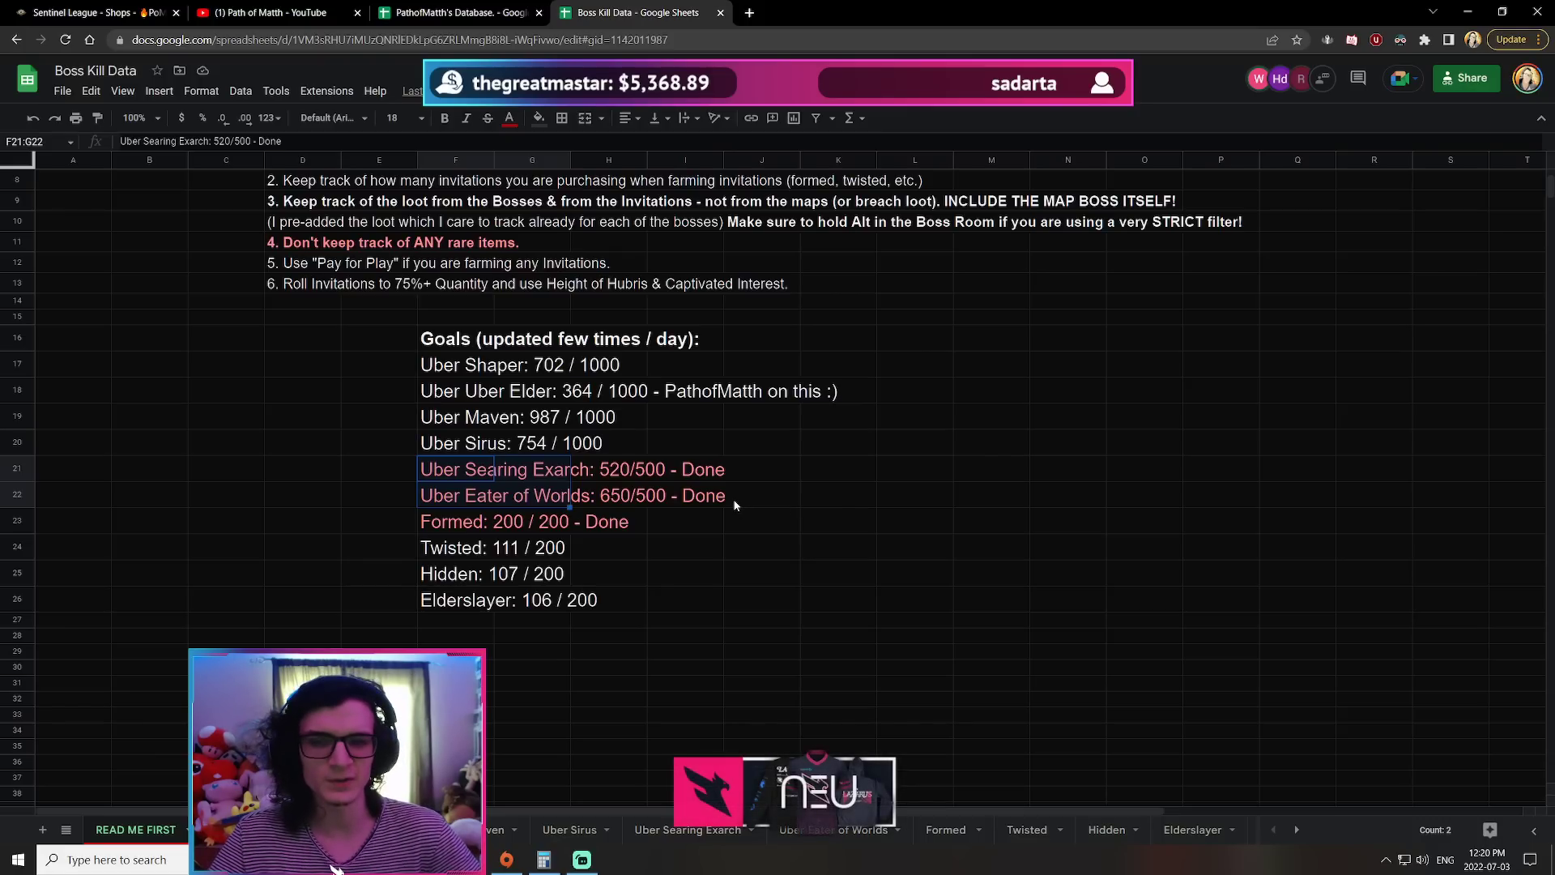
key("shift+Up")
key("shift+Down")
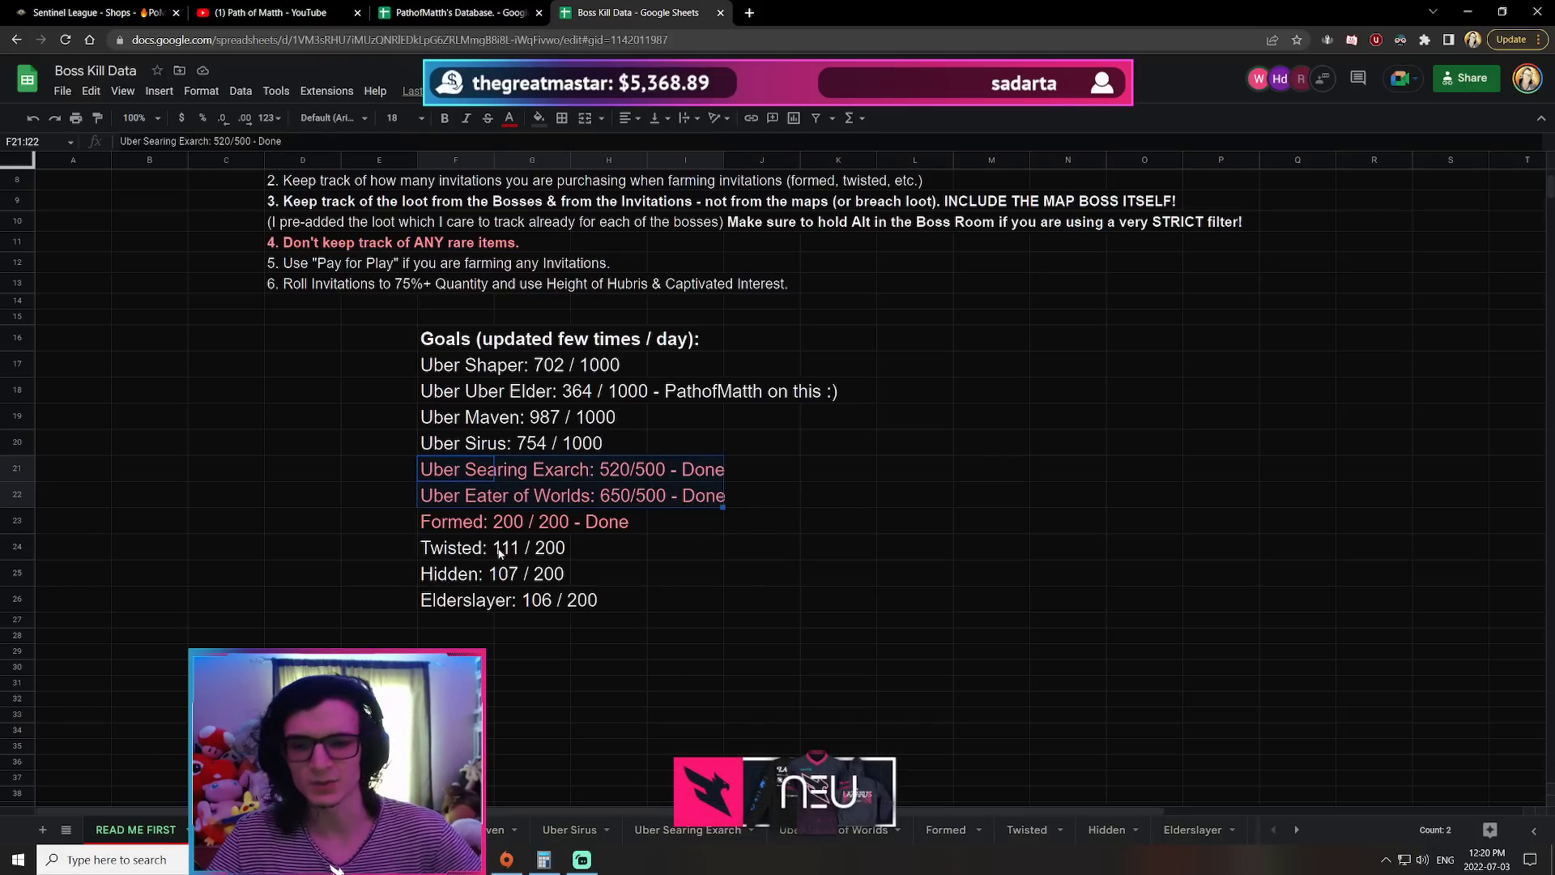
Step: Select the invitation goals from Formed through Hidden and Elderslayer
left_click(459, 526)
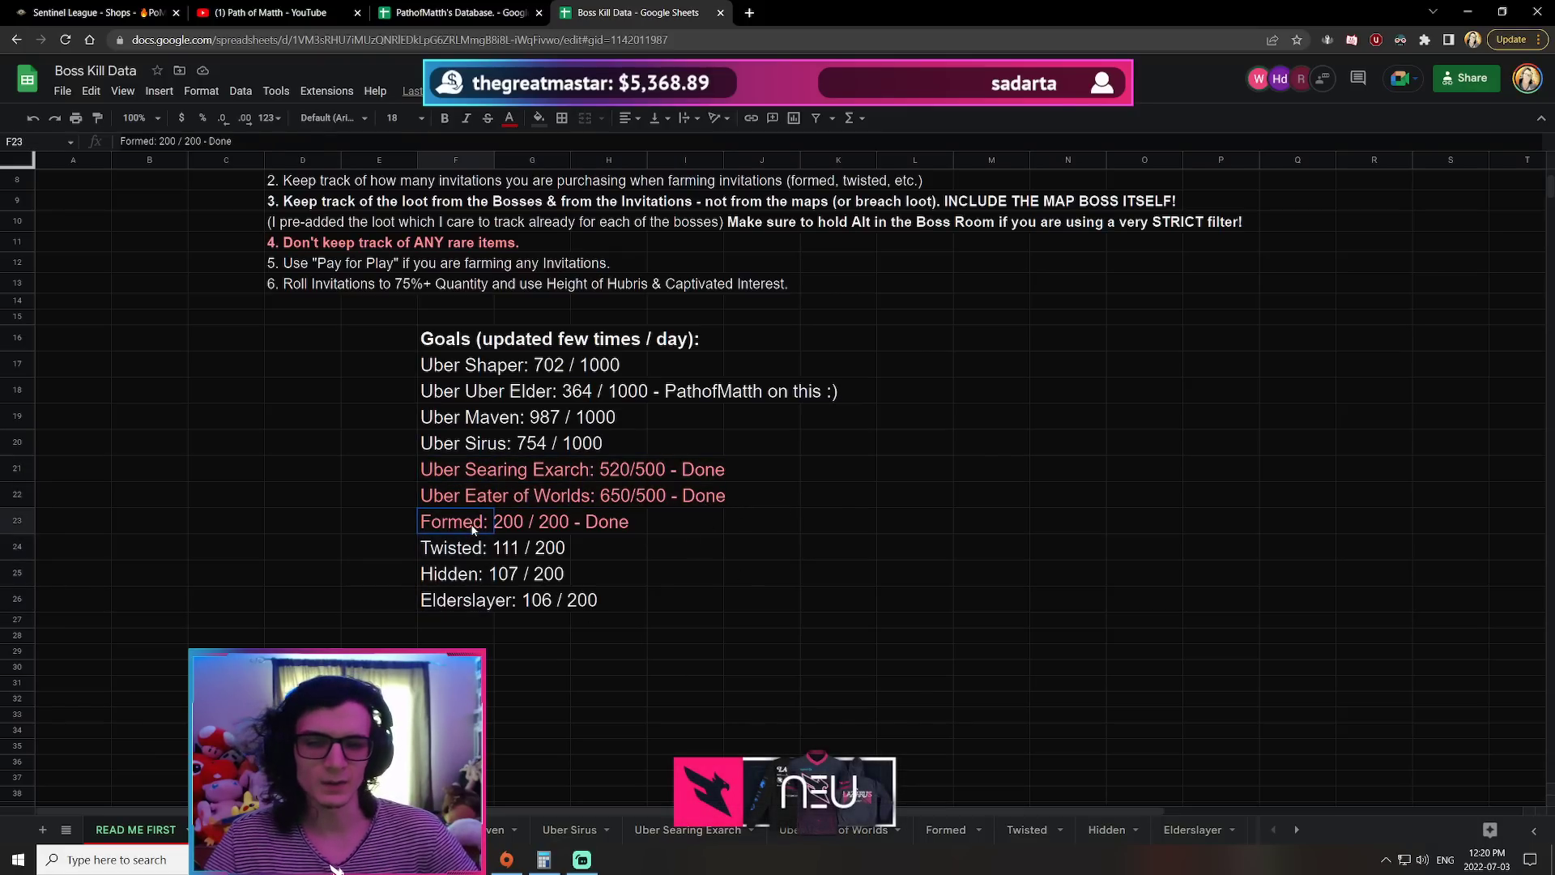
left_click_drag(473, 528, 468, 579)
left_click(531, 581)
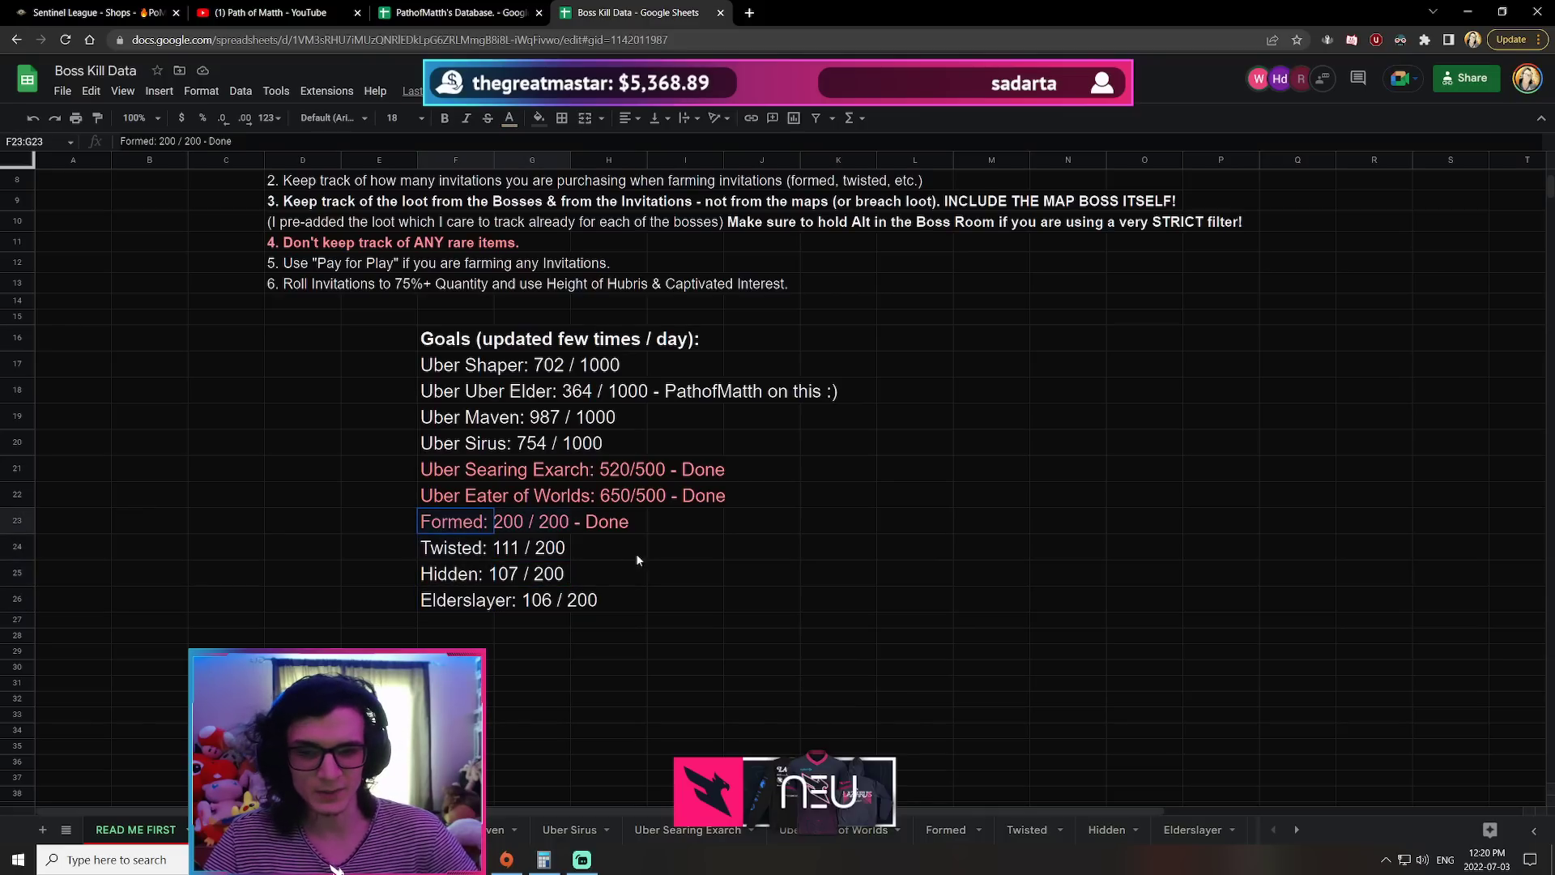
left_click_drag(644, 563, 665, 618)
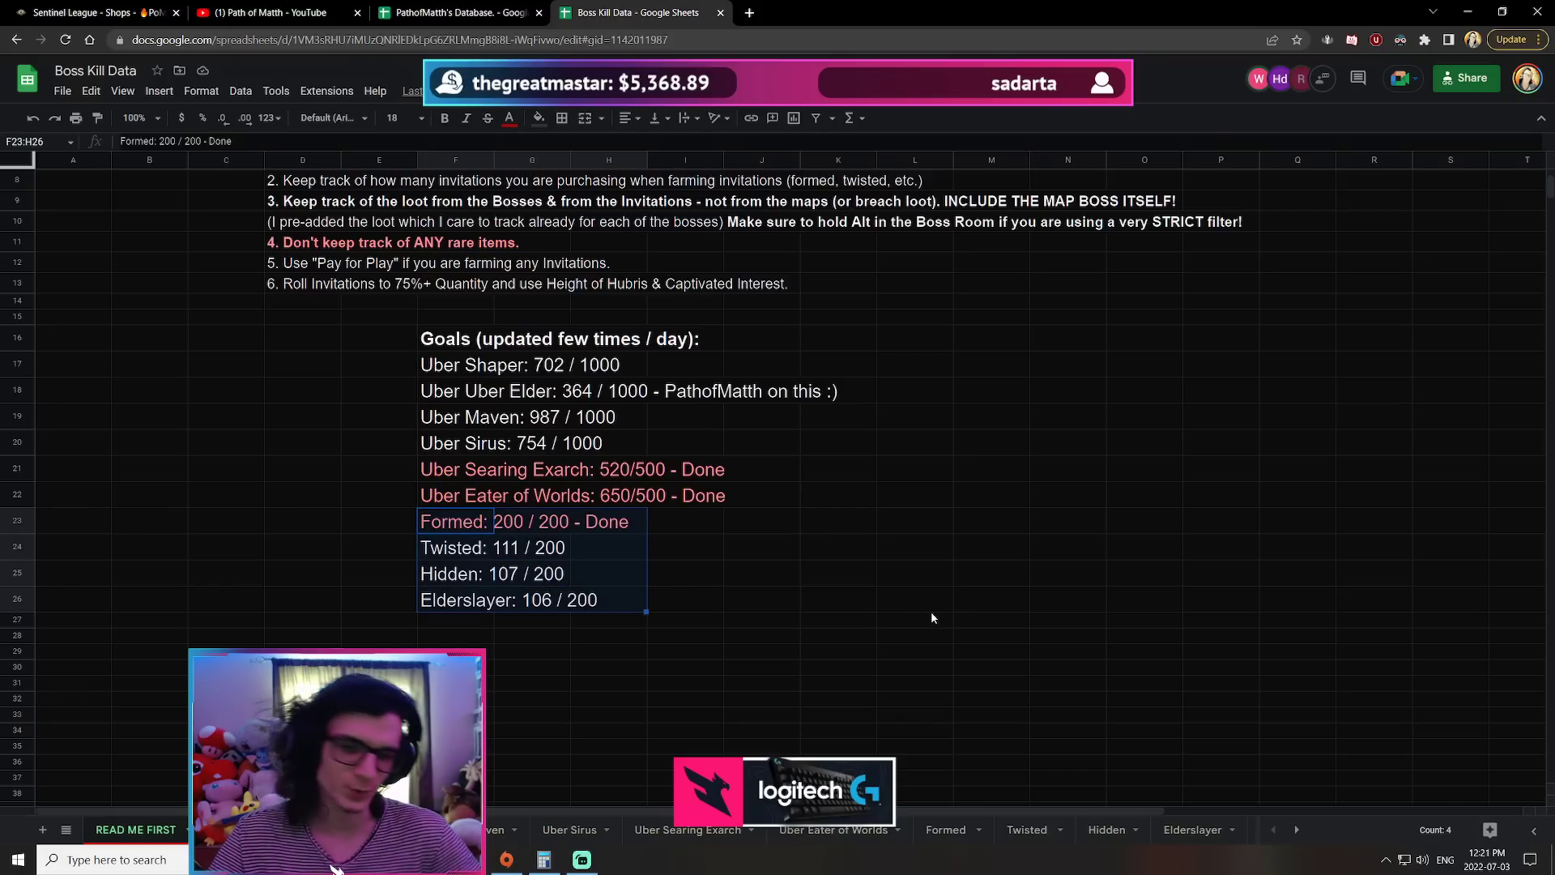
left_click(440, 527)
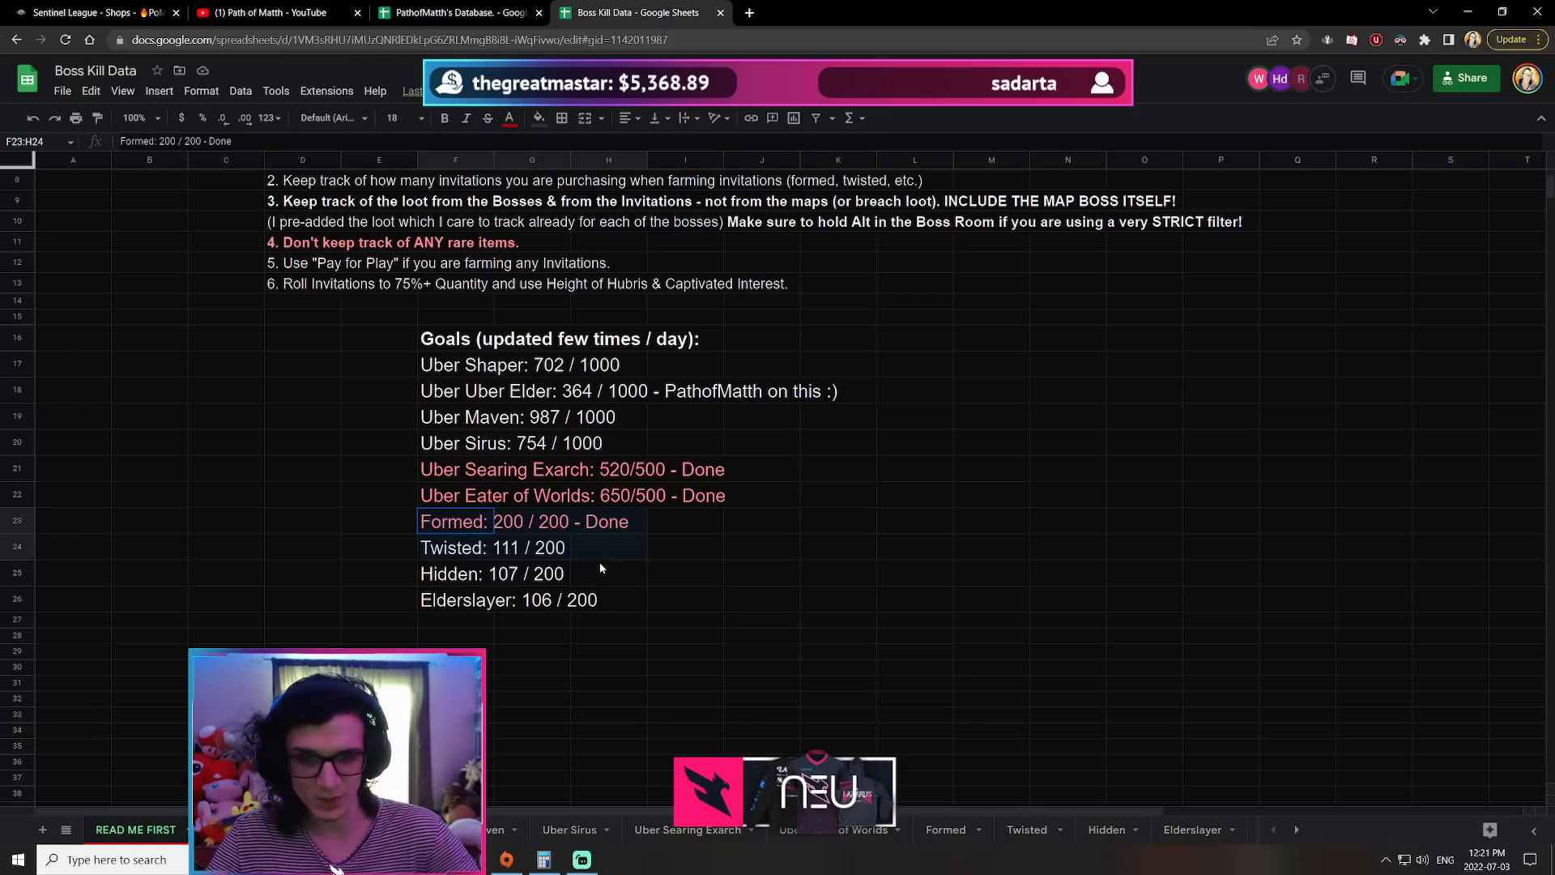
left_click_drag(446, 529, 633, 595)
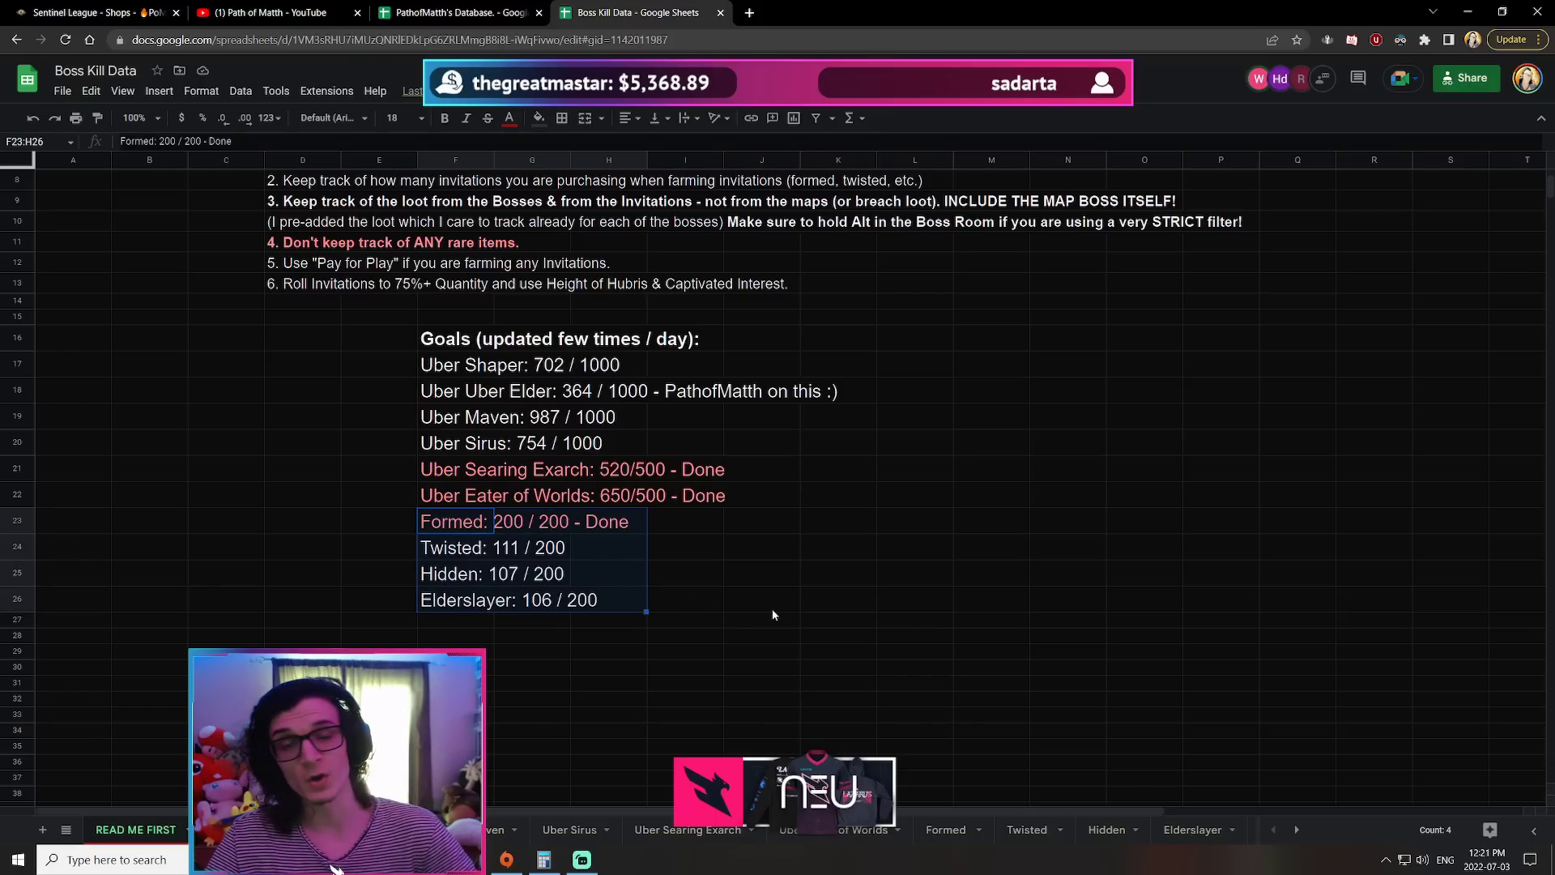
Step: Check Formed rotations and the 373 Shaper Fragments total, then start a Windows search
left_click(949, 831)
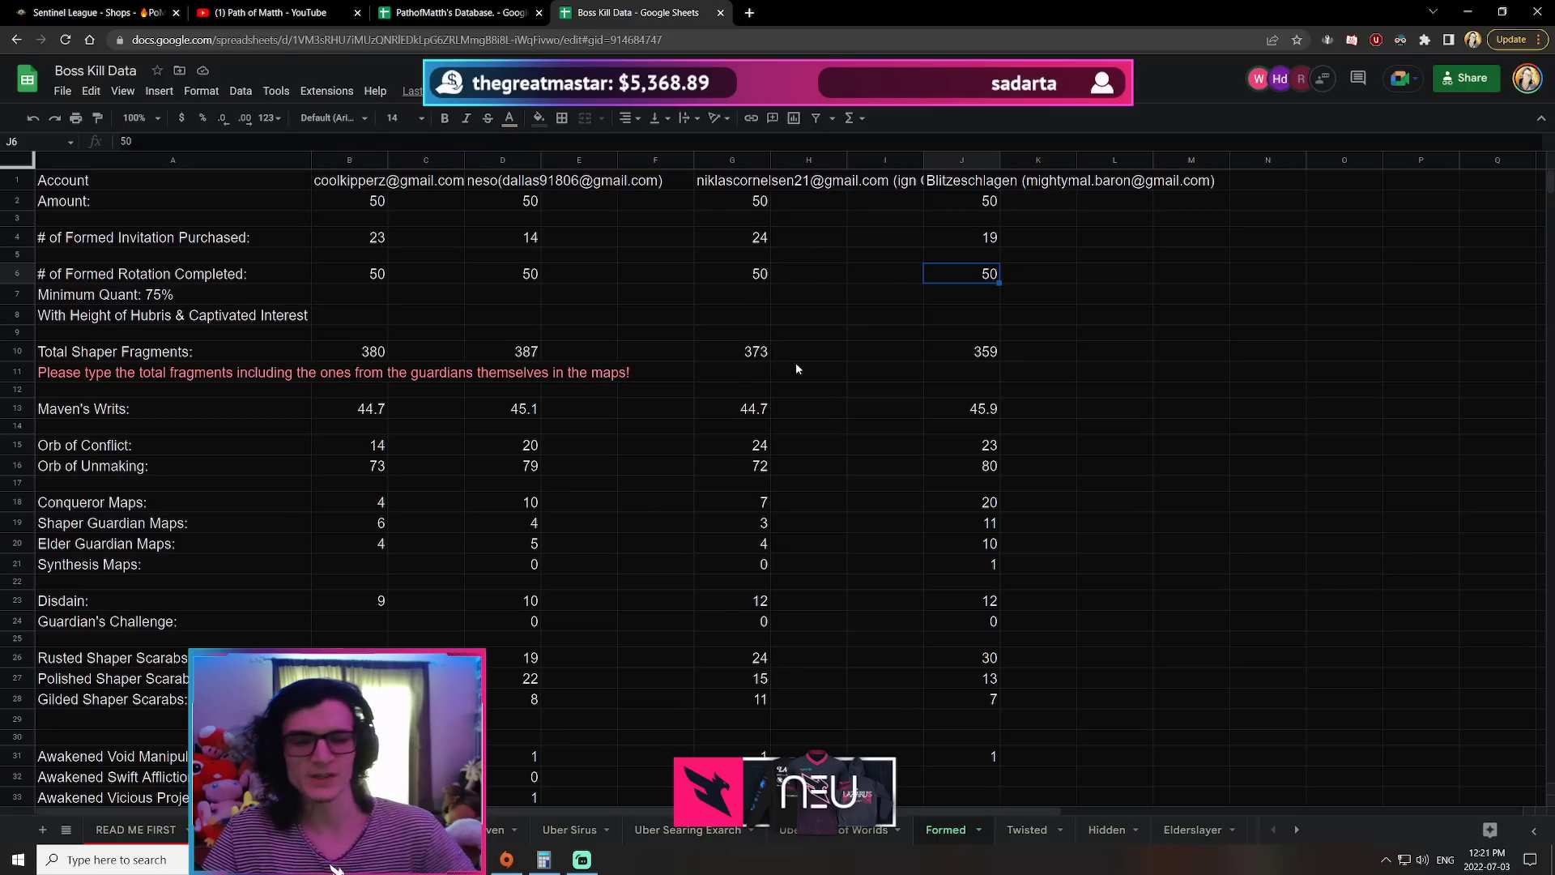
left_click(753, 274)
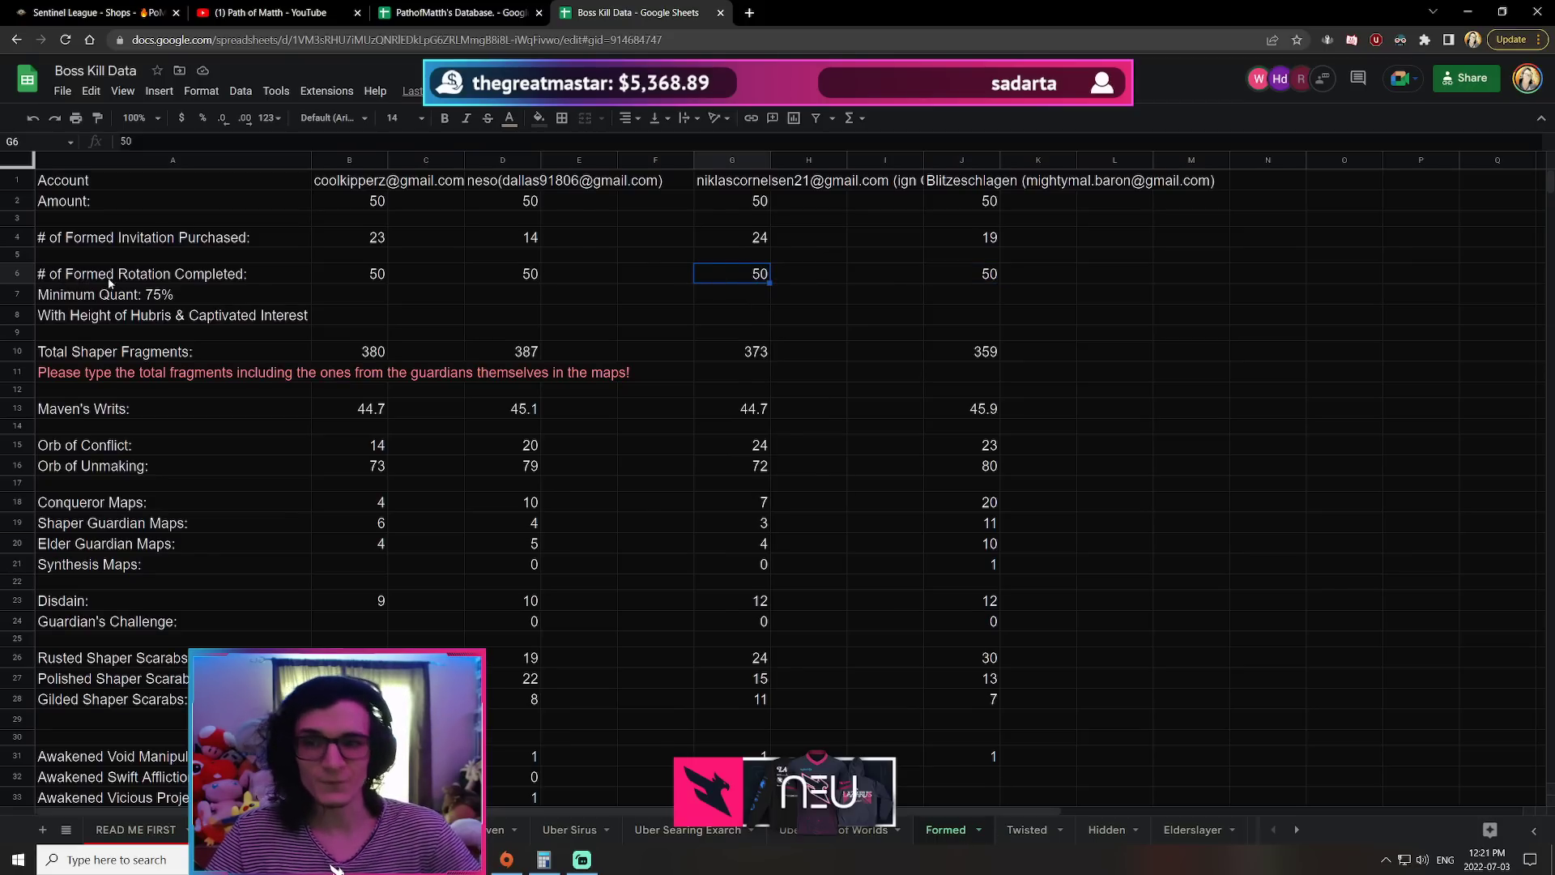
left_click(745, 354)
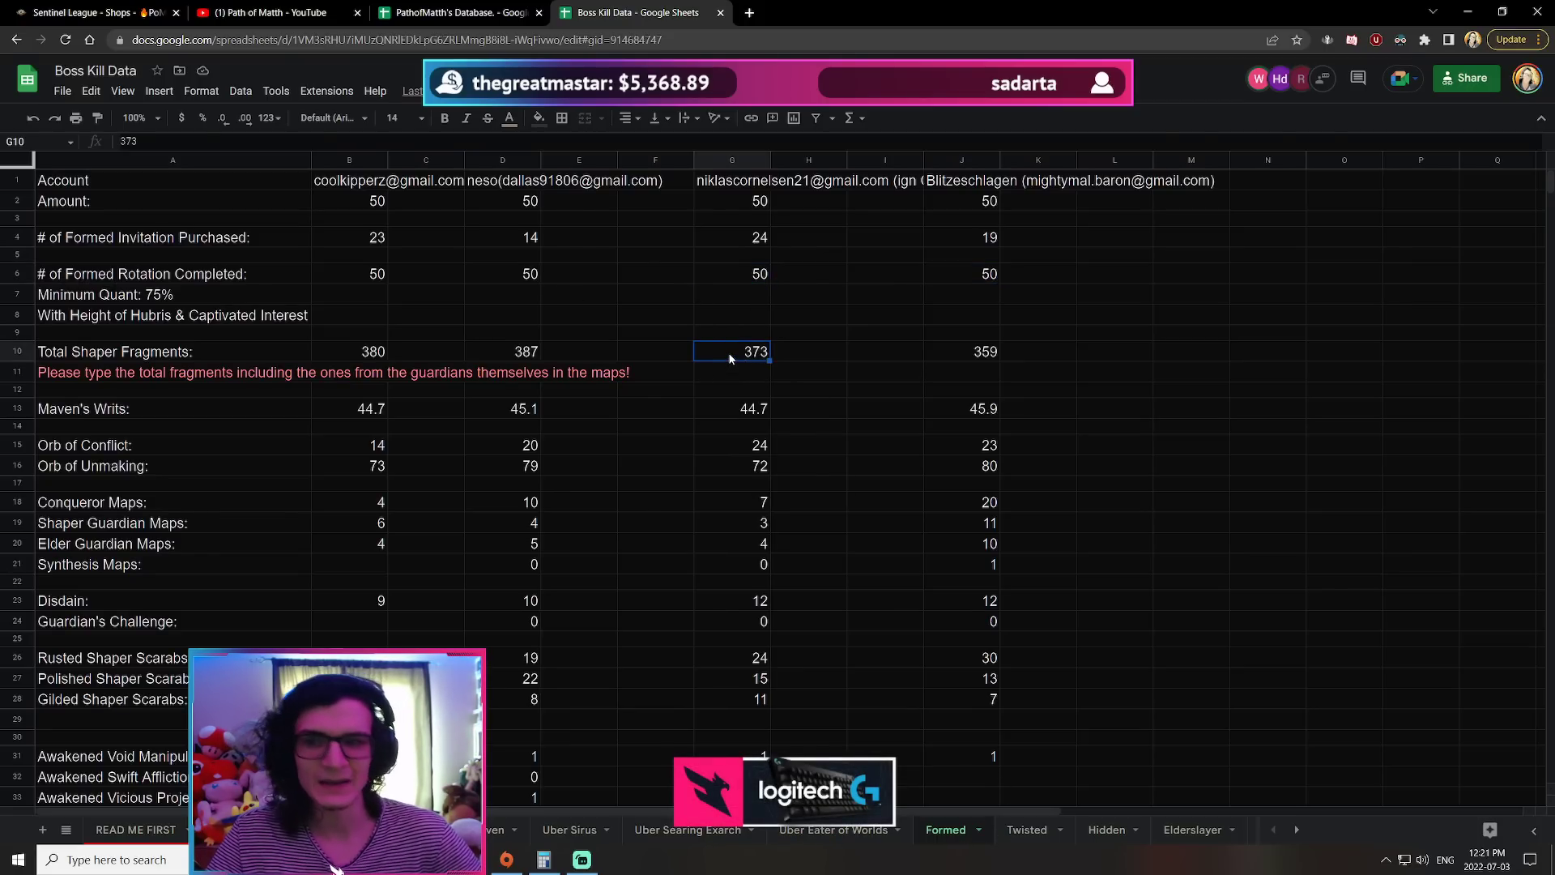
left_click(174, 860)
type("calc")
key("Return")
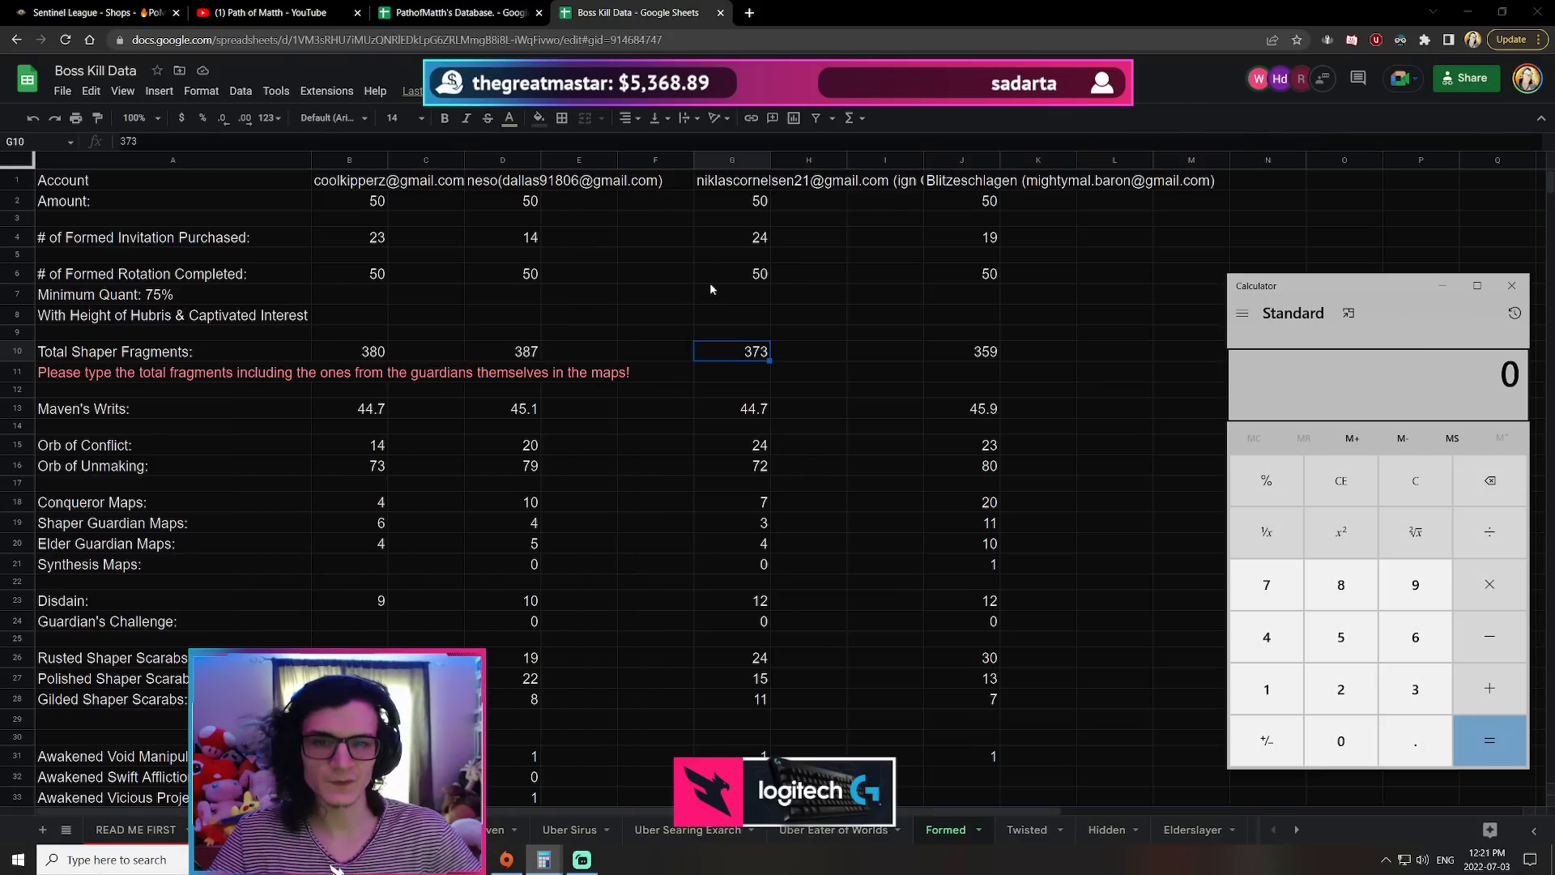
left_click(1340, 637)
left_click(1340, 740)
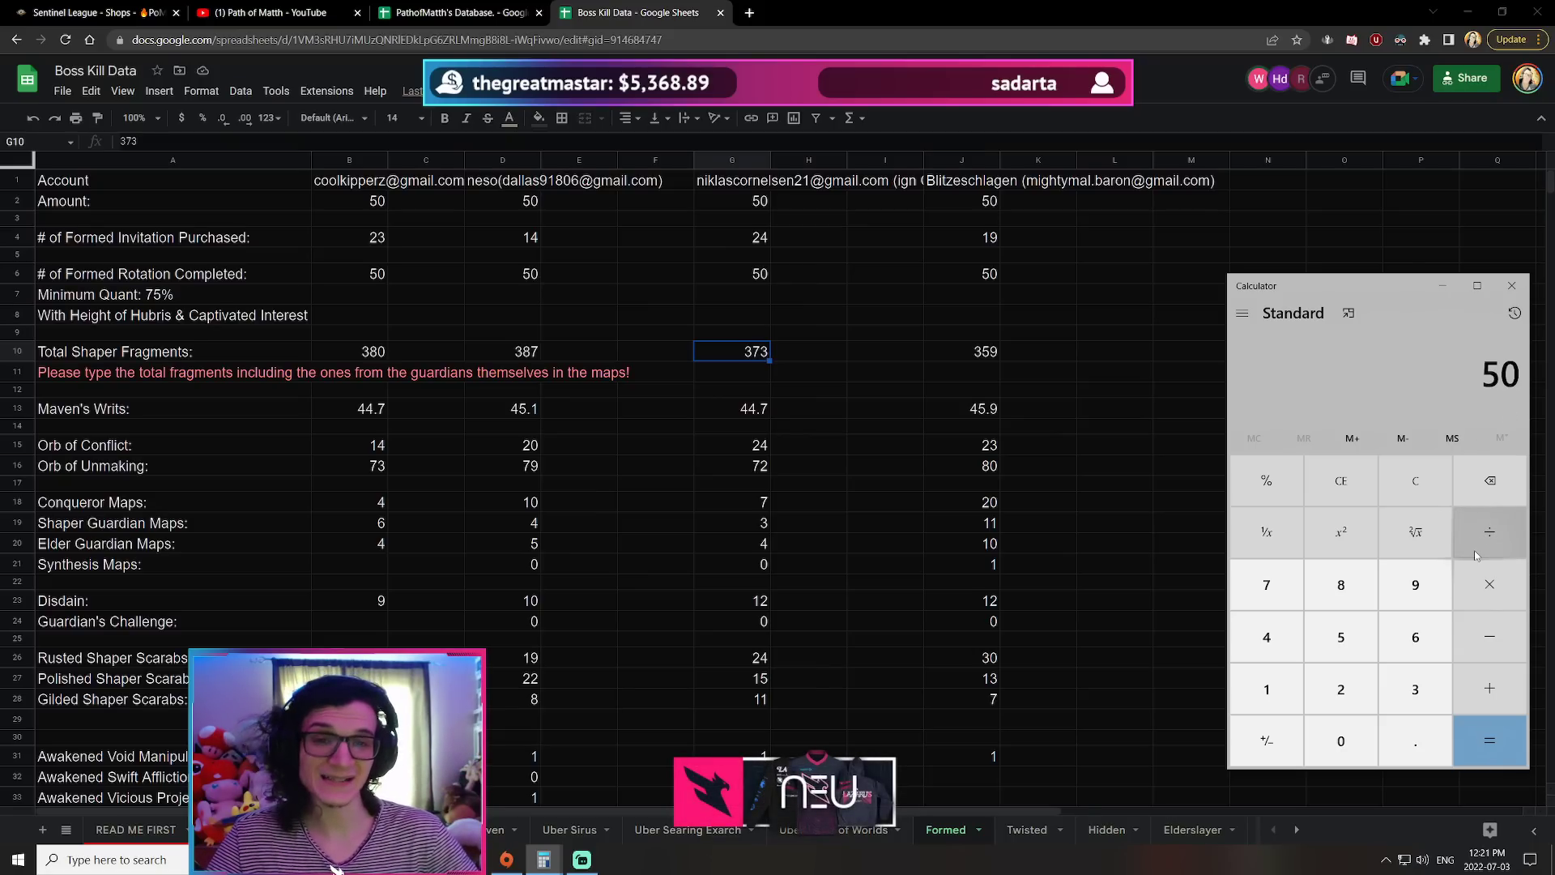
left_click(1490, 585)
left_click(1415, 636)
left_click(1490, 740)
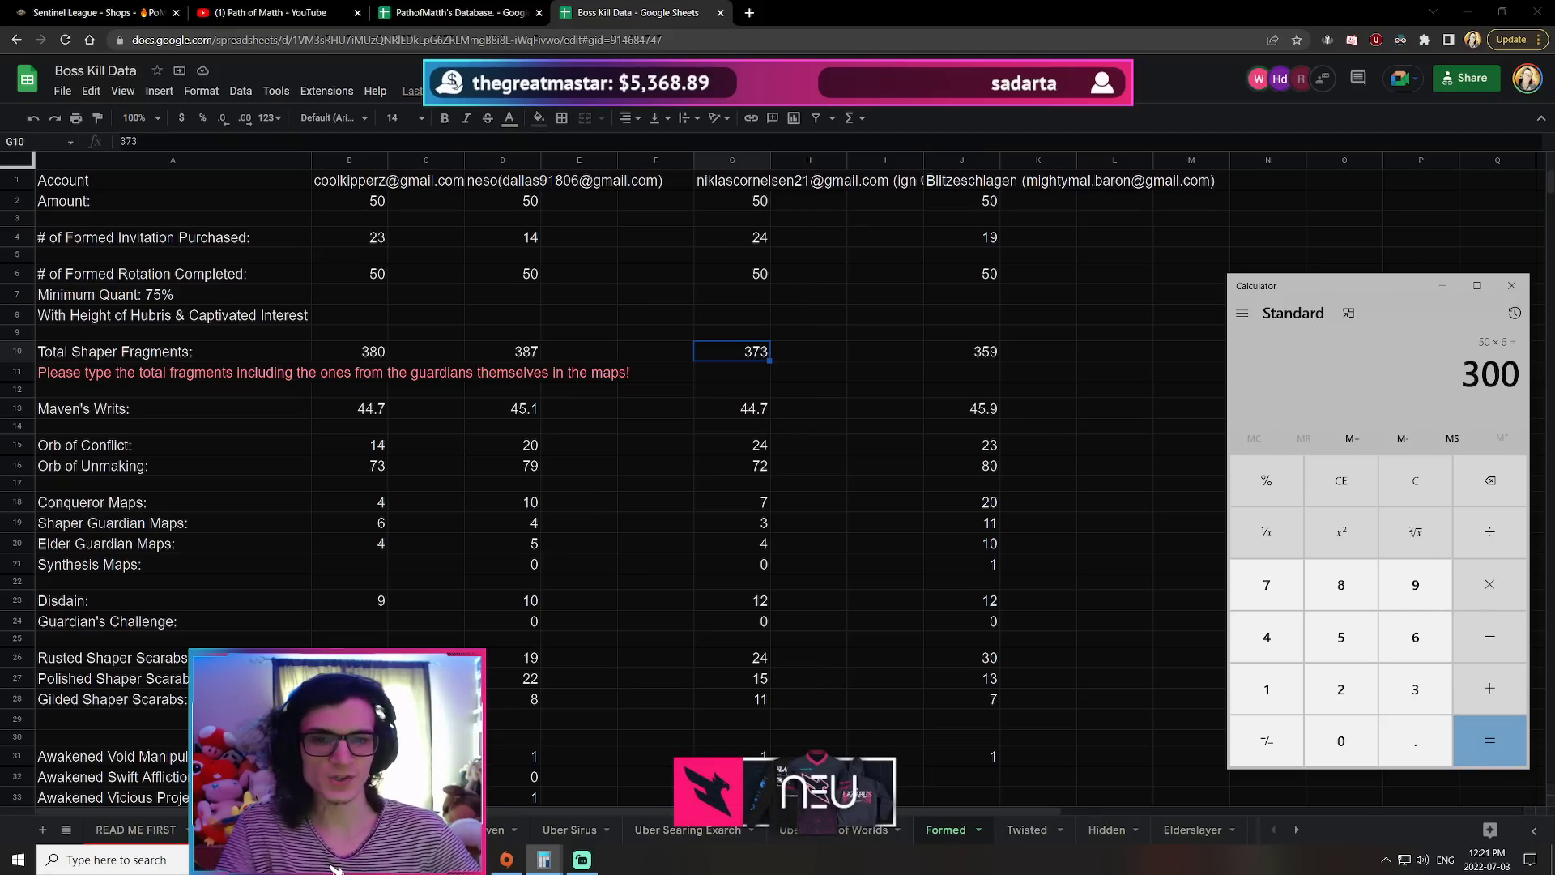
left_click_drag(1502, 374, 817, 374)
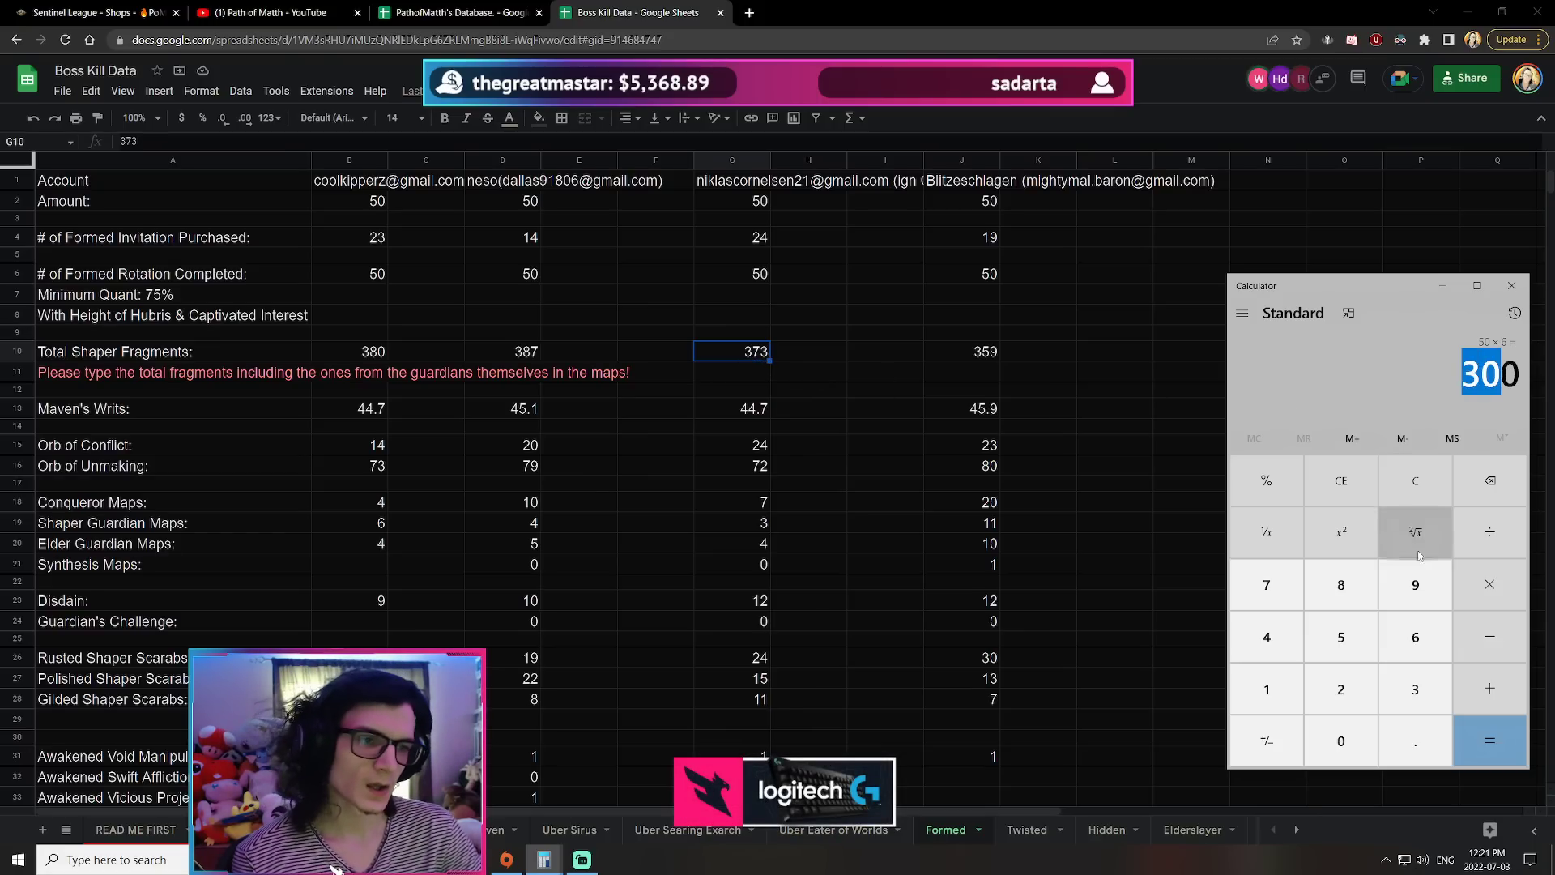
left_click(1416, 480)
left_click(1266, 585)
left_click(1415, 689)
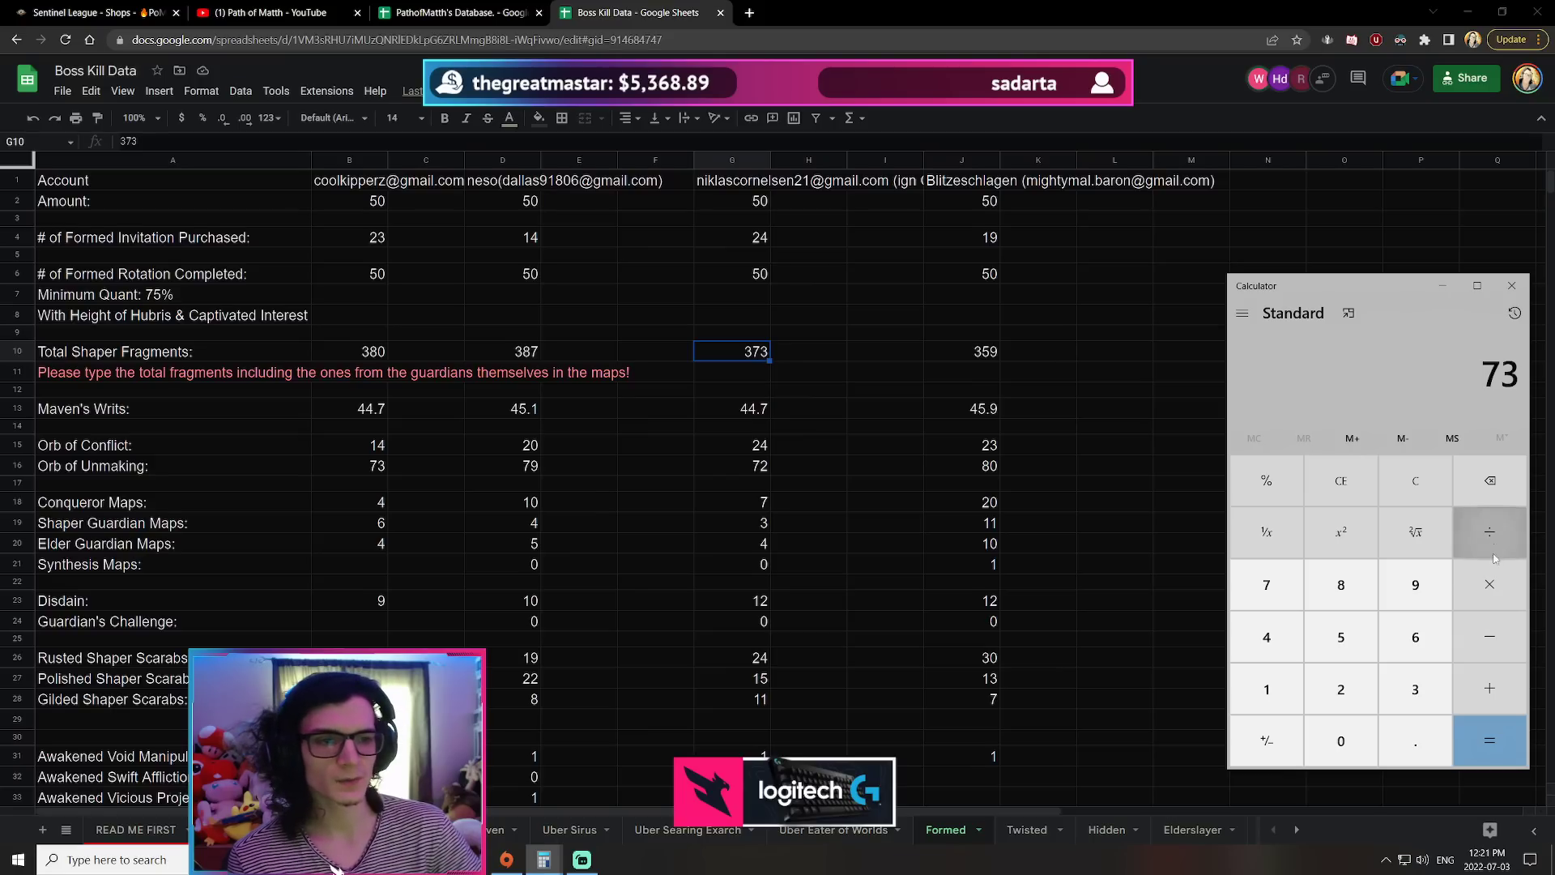
left_click(1490, 585)
left_click(1266, 689)
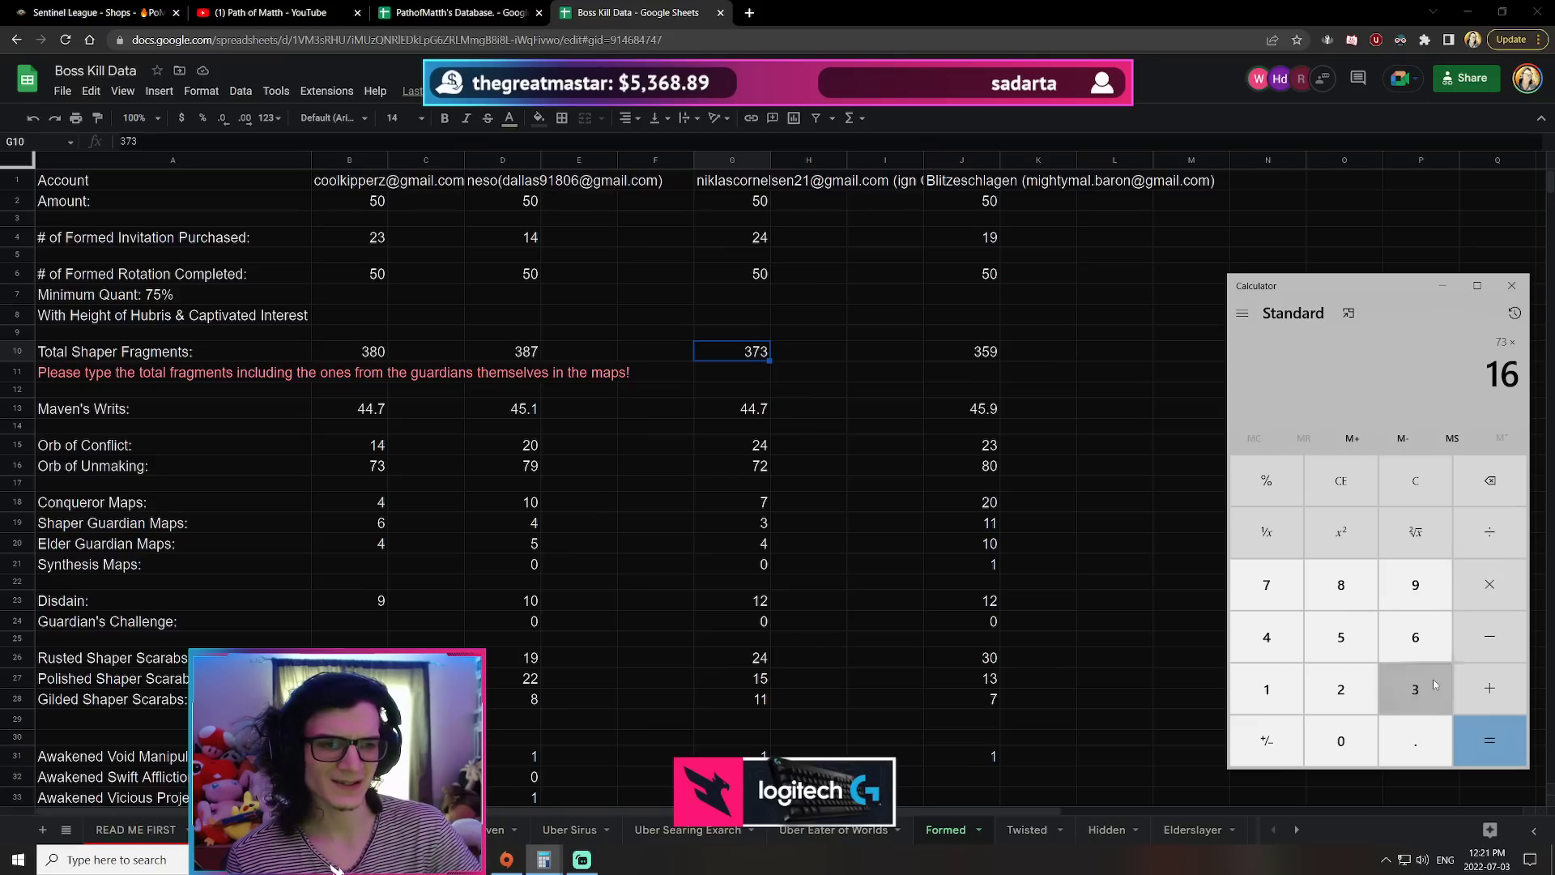
left_click(1490, 741)
left_click(1489, 531)
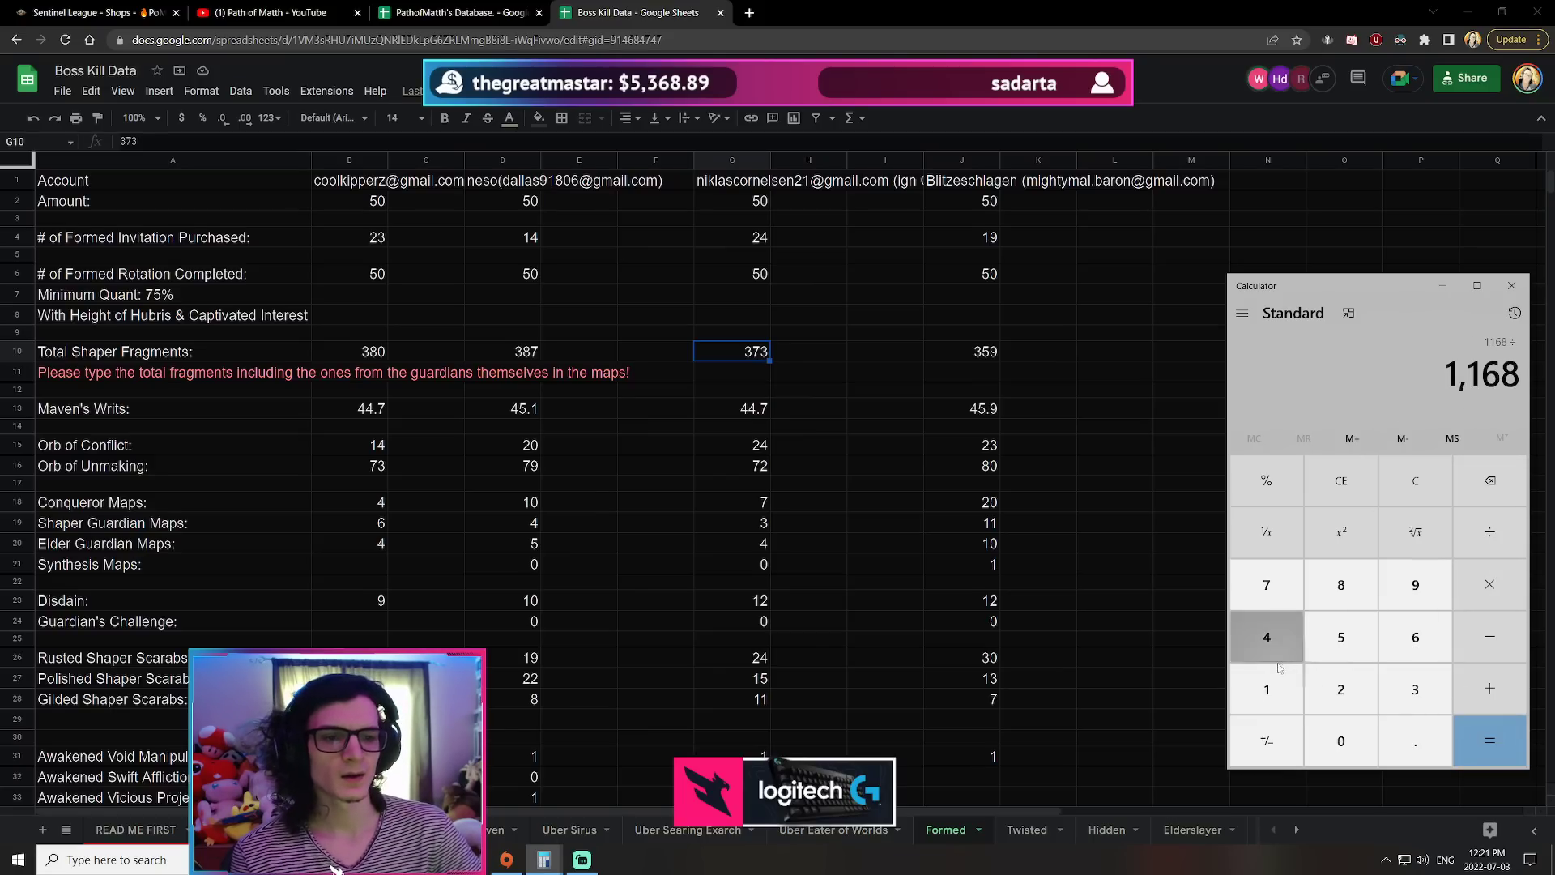
left_click(1266, 689)
left_click(1341, 585)
left_click(1341, 739)
left_click(1490, 740)
left_click_drag(1241, 370, 1351, 370)
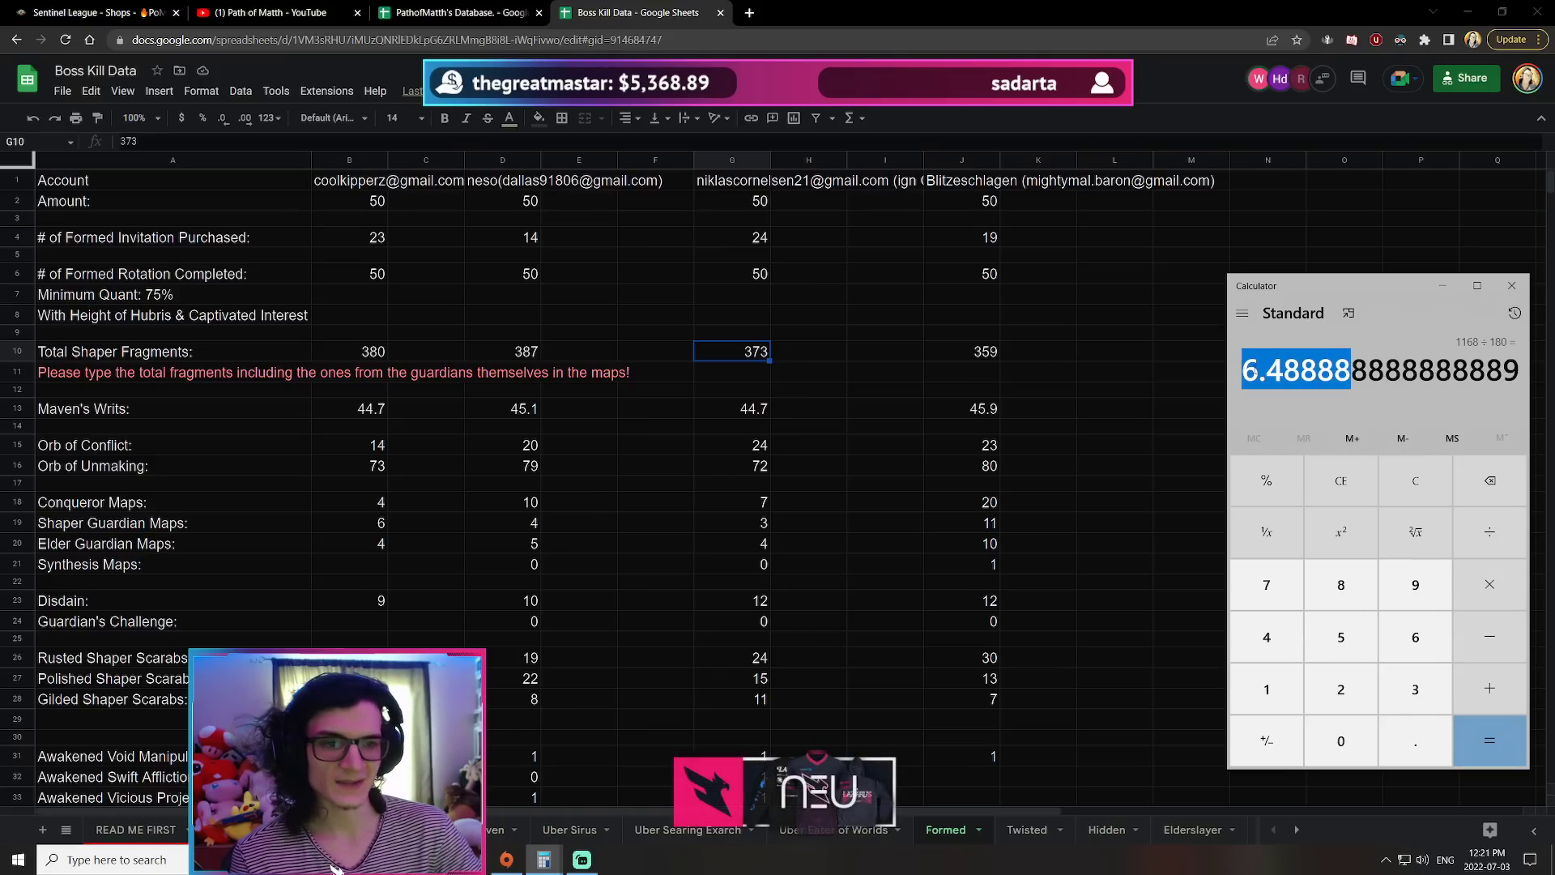
left_click(1403, 485)
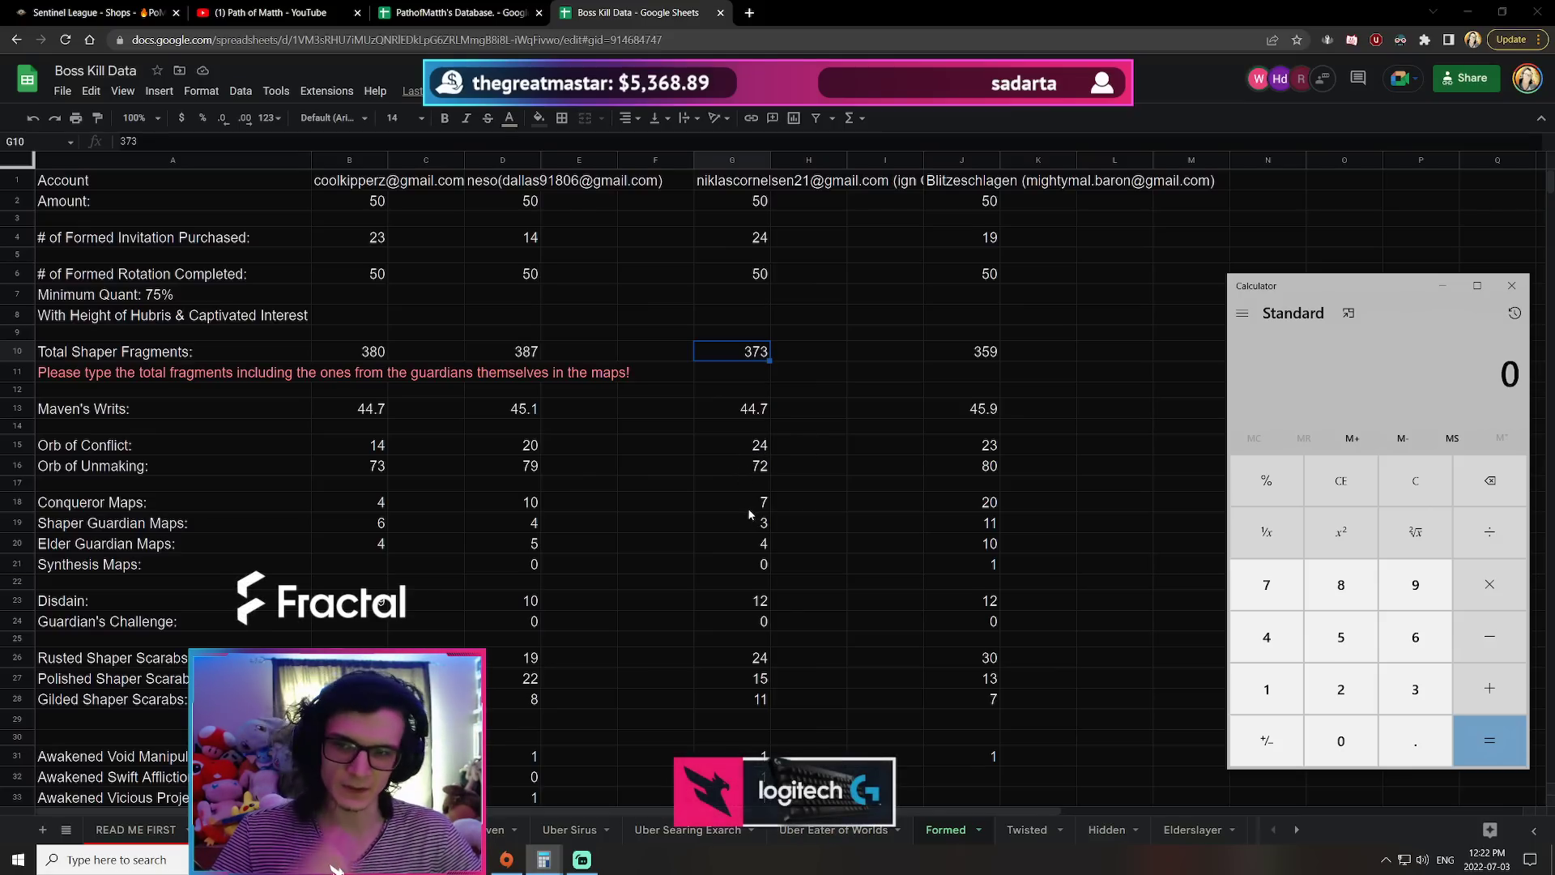
scroll(735, 541, "down", 1)
scroll(740, 516, "down", 4)
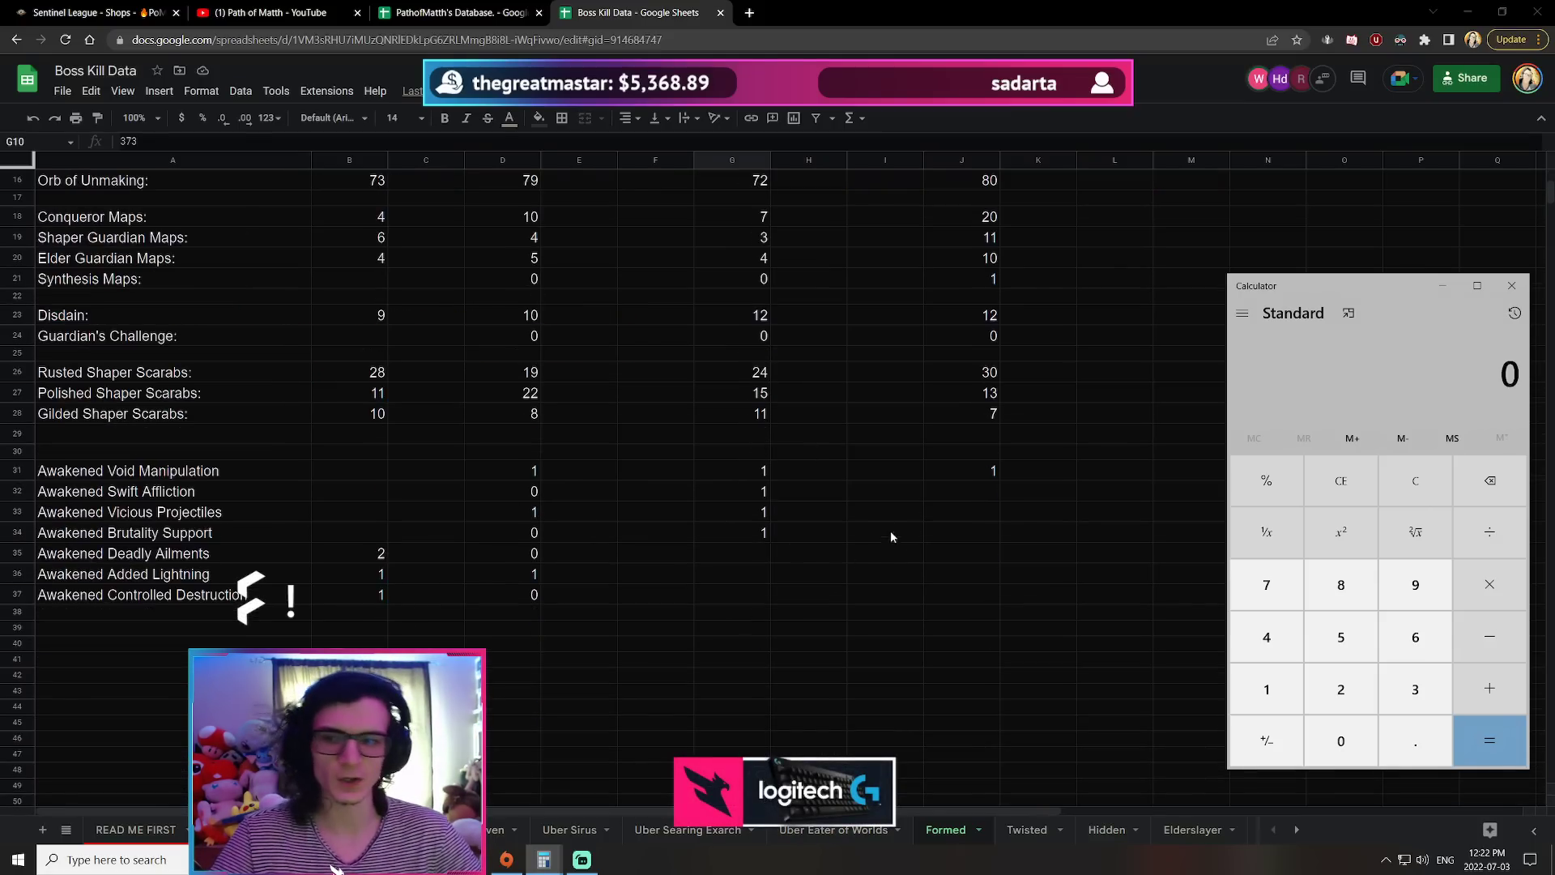
scroll(891, 527, "up", 5)
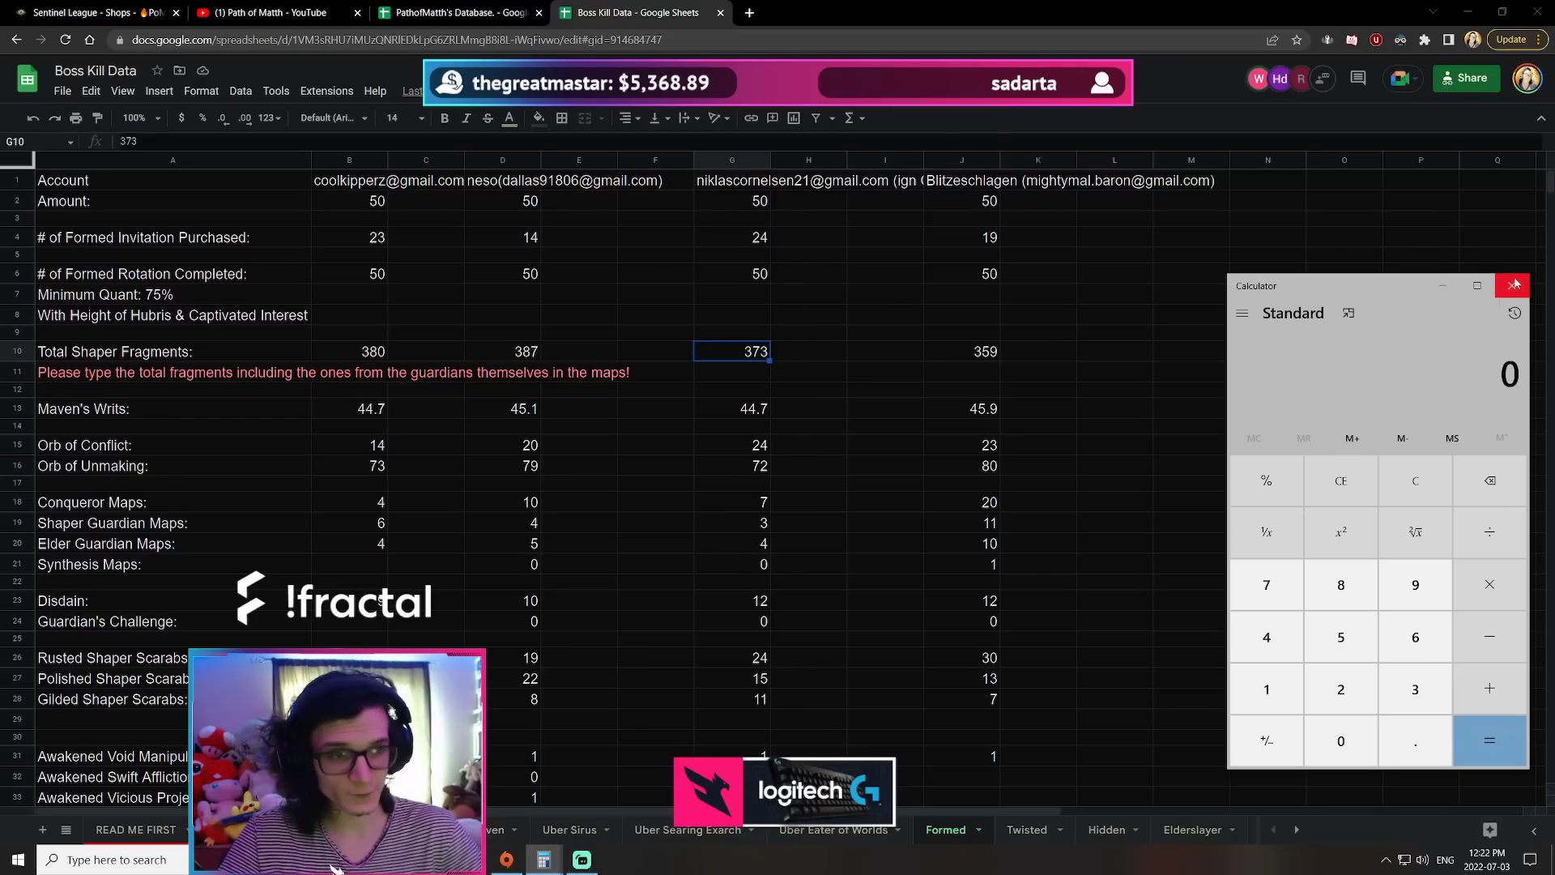
key("alt+F4")
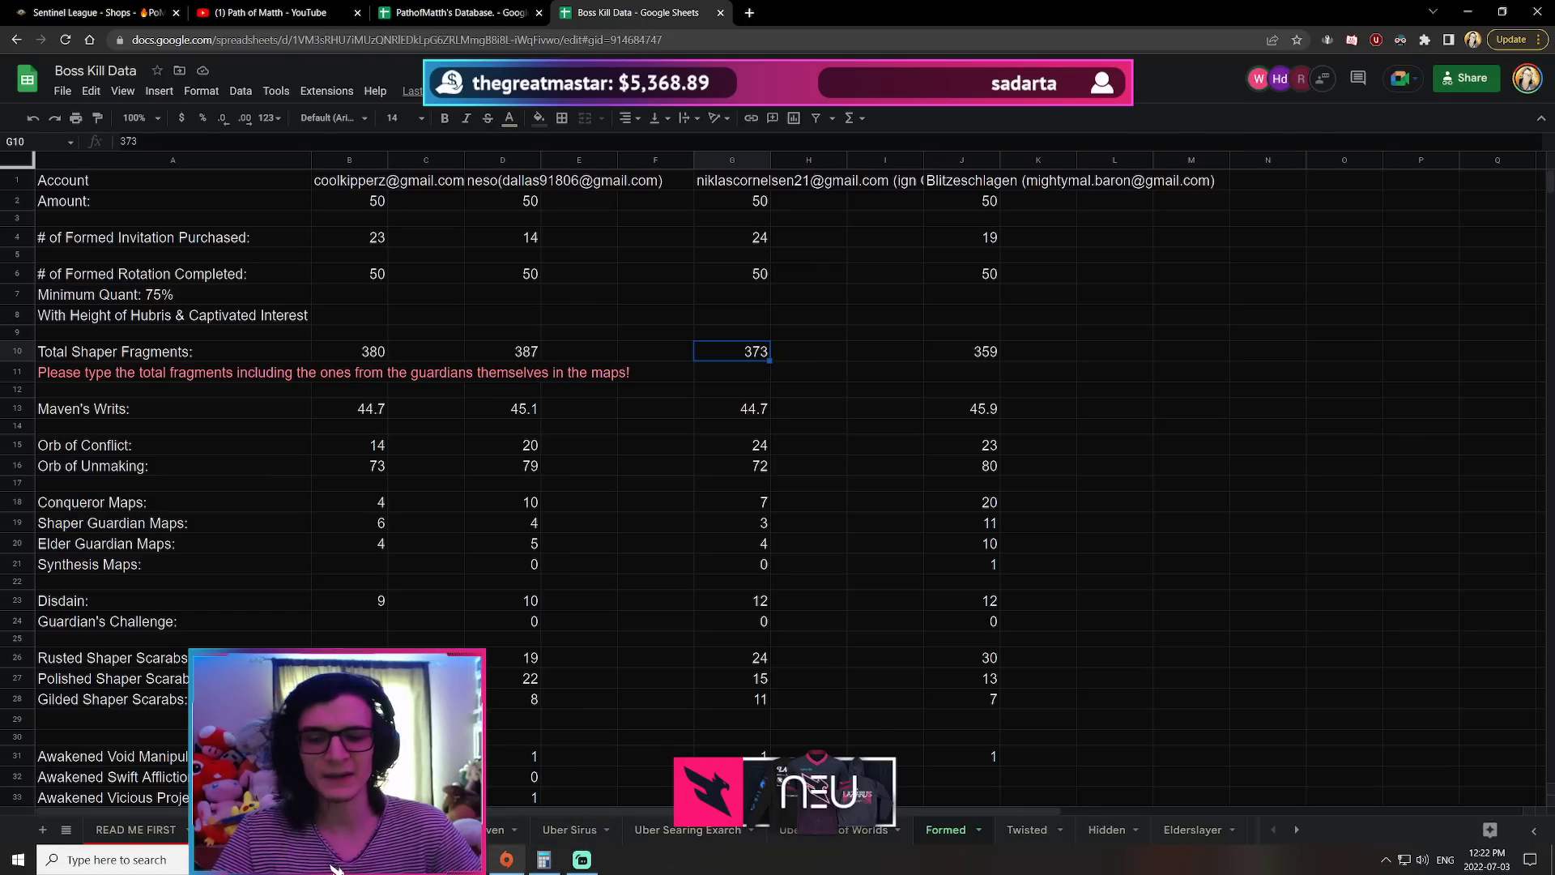
key("alt+Tab")
key("g")
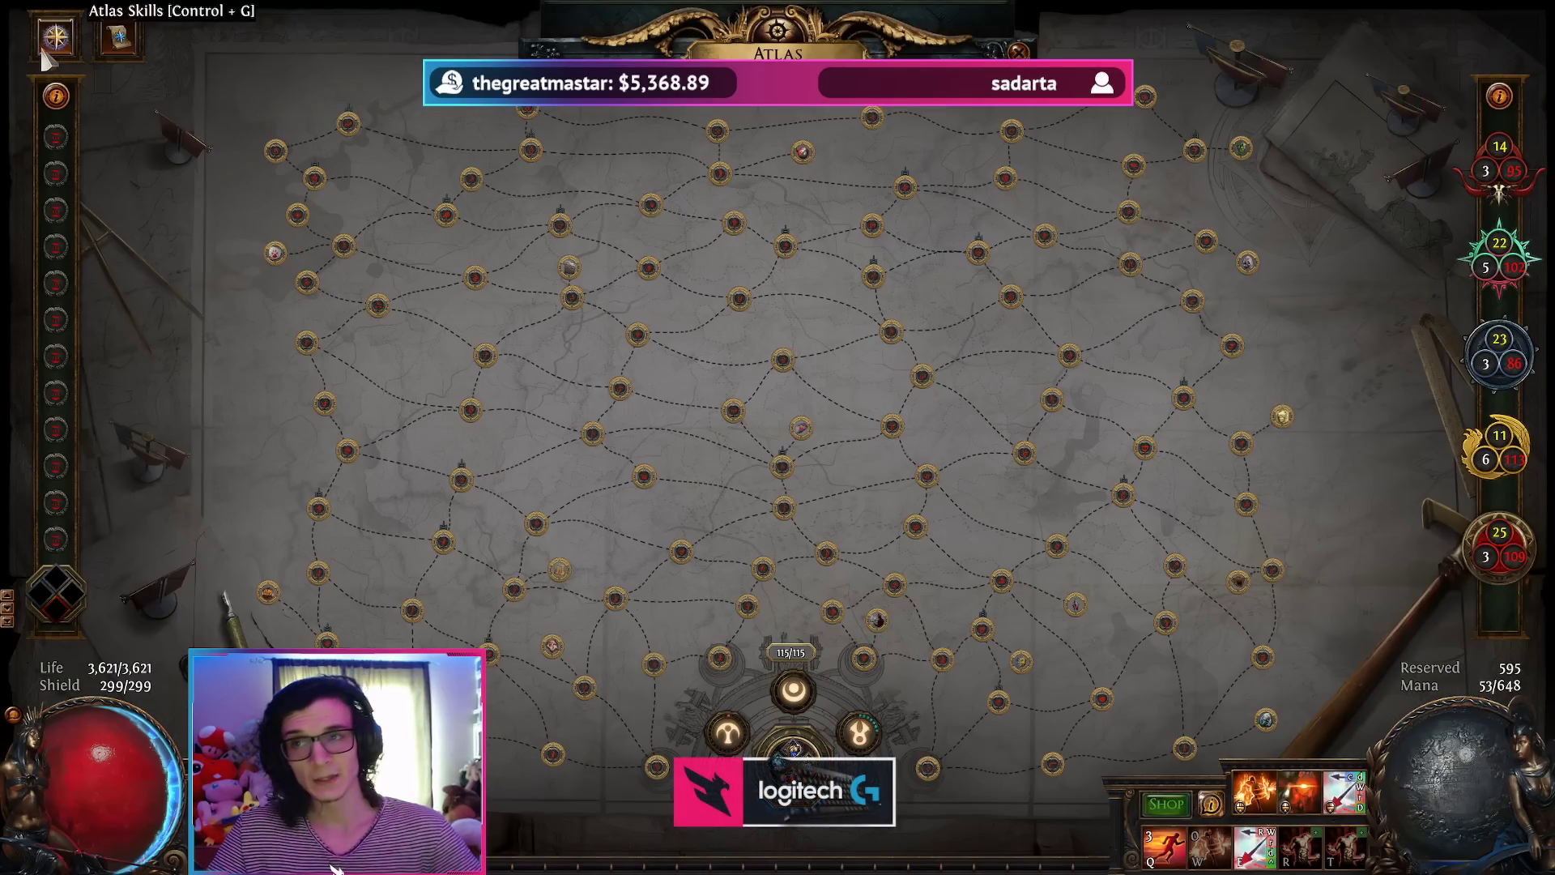
left_click(55, 36)
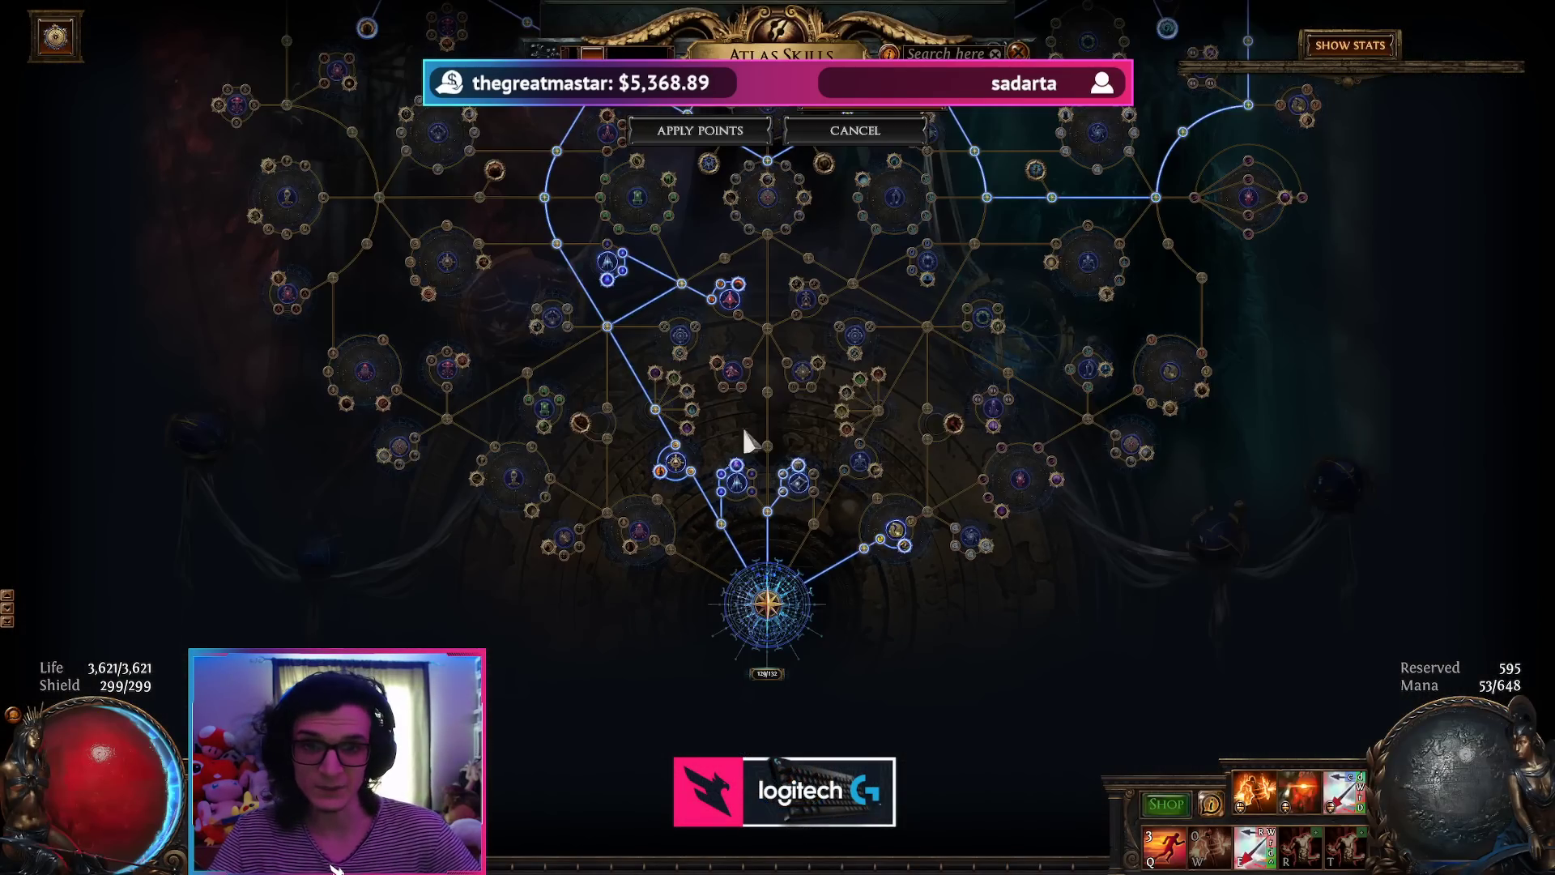
scroll(800, 606, "up", 2)
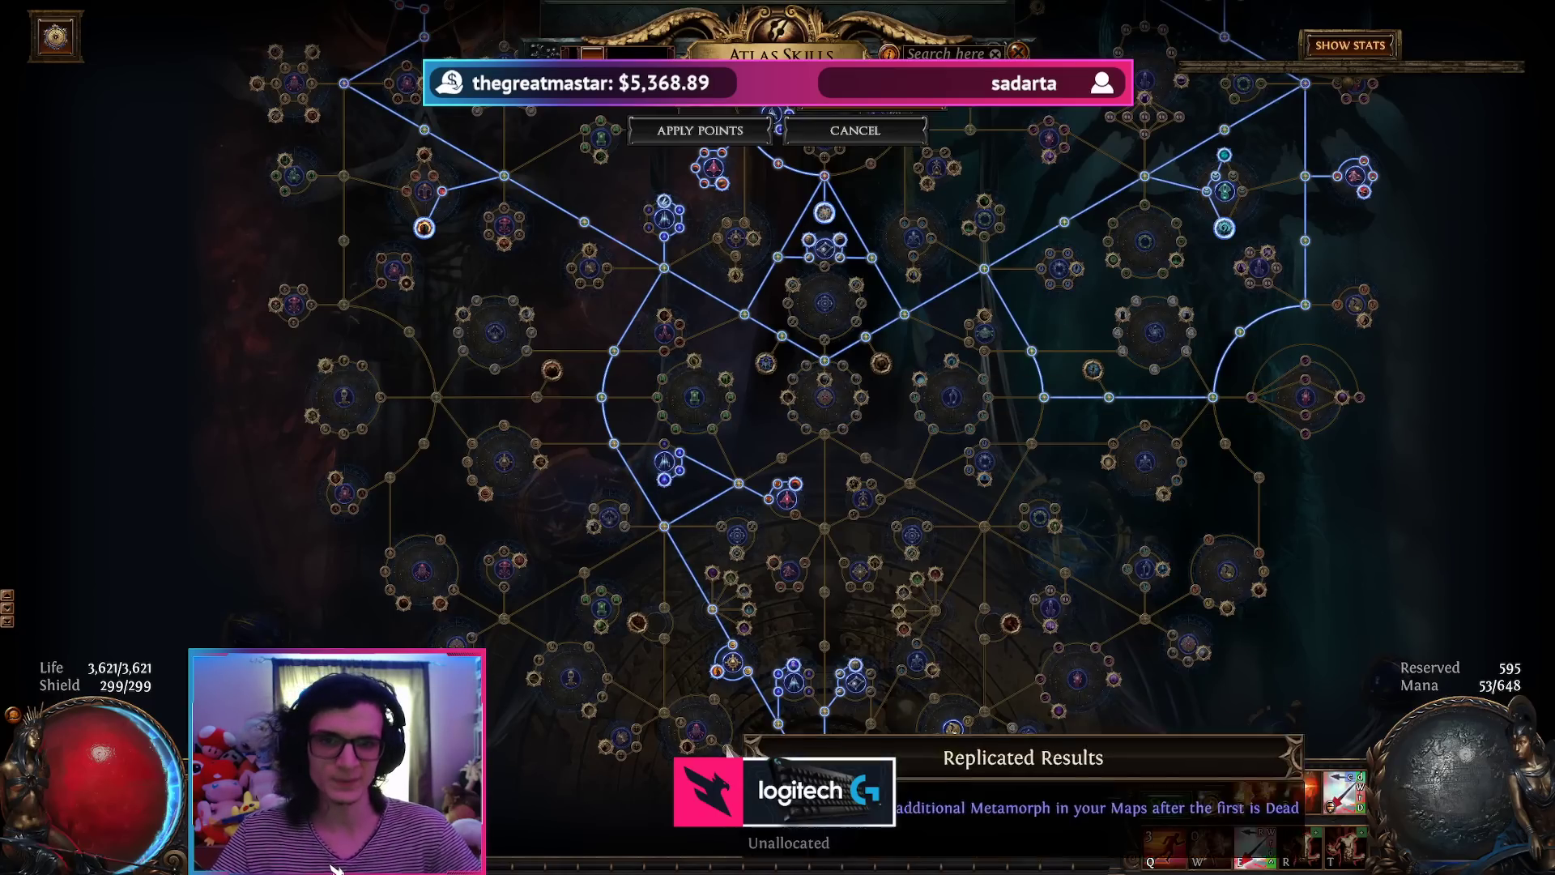
left_click_drag(684, 457, 713, 655)
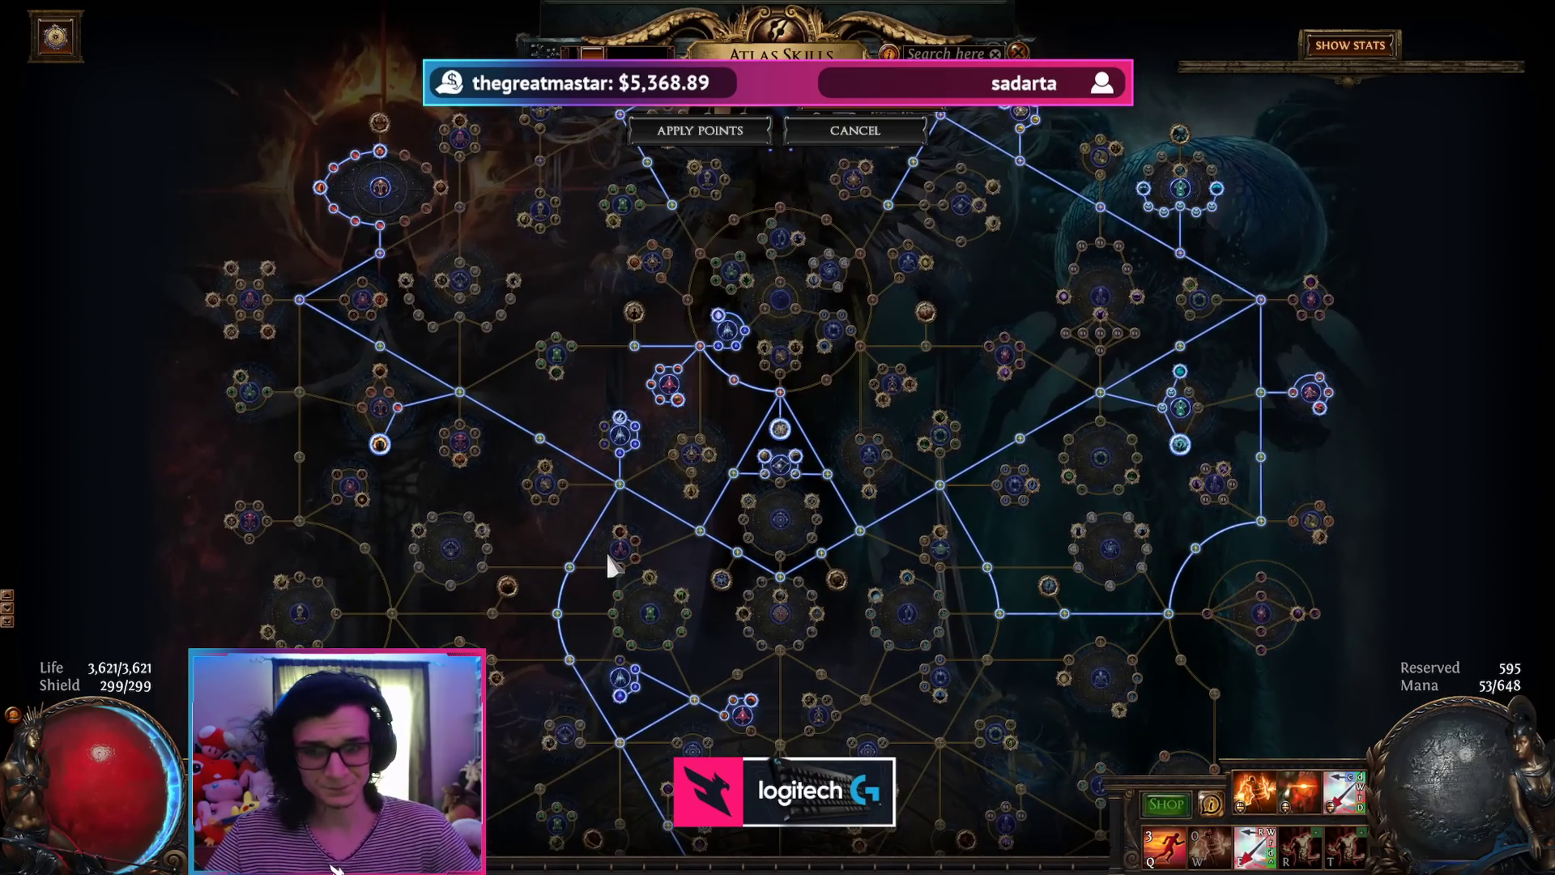
mouse_move(566, 397)
left_mouse_down()
mouse_move(571, 425)
mouse_move(633, 483)
left_mouse_up()
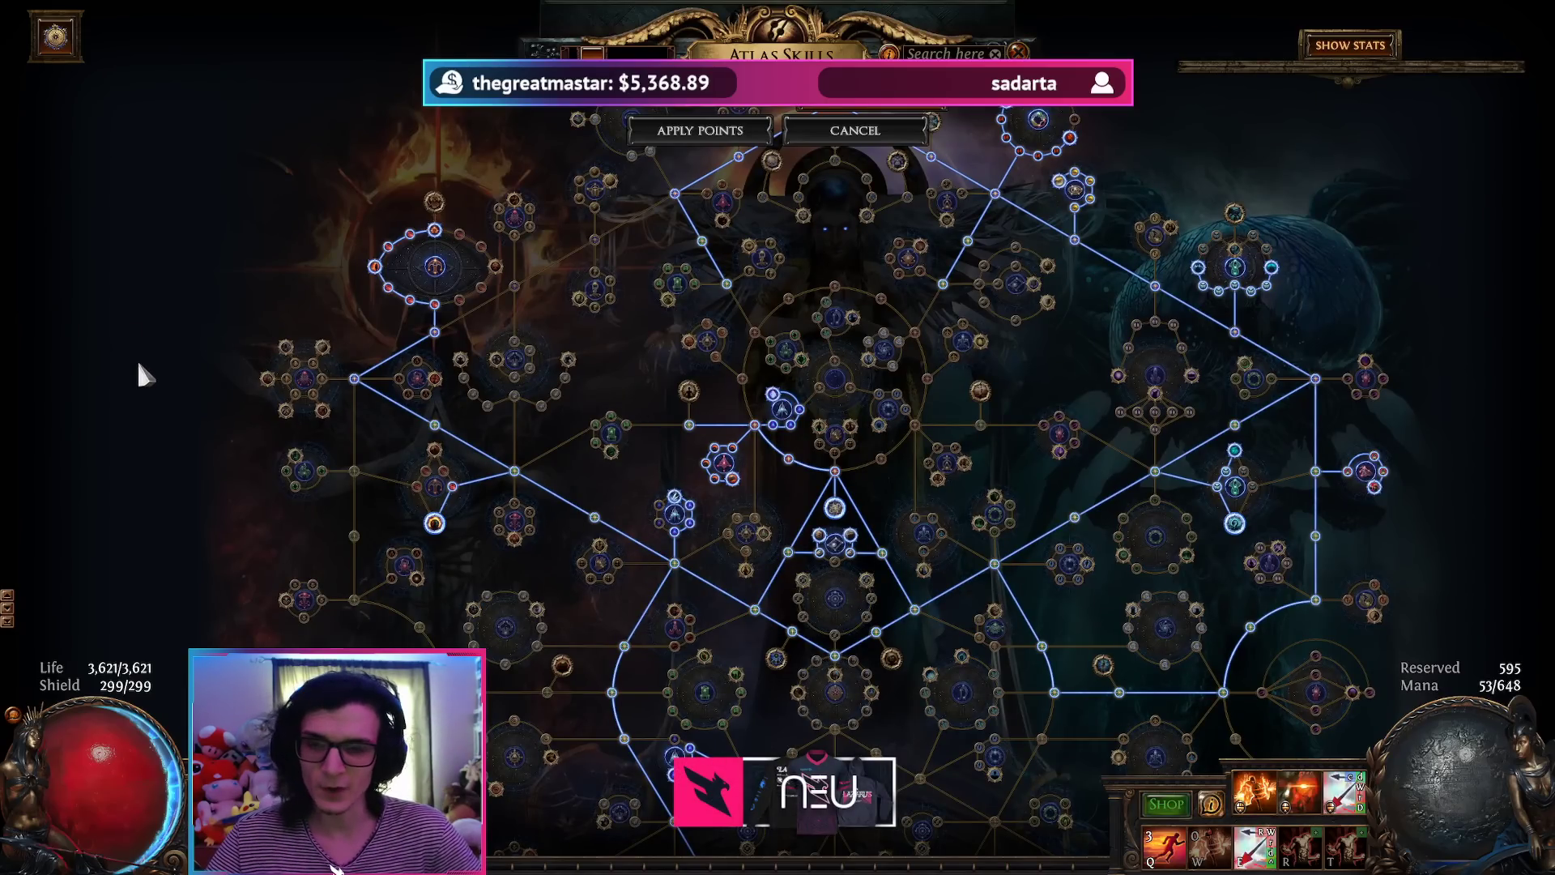
left_click_drag(137, 358, 129, 395)
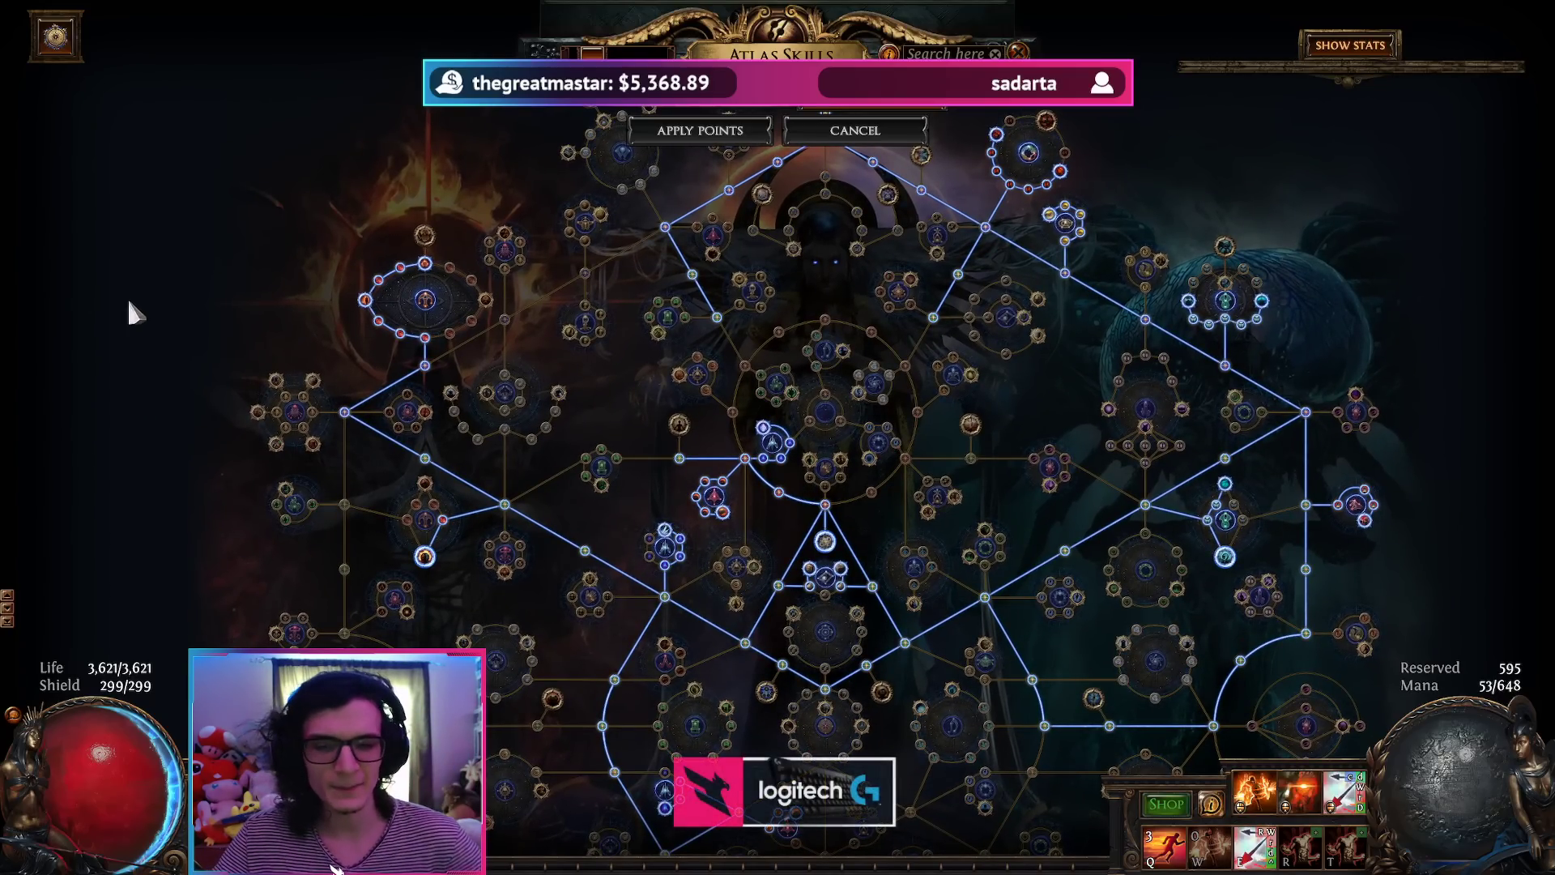
scroll(368, 446, "down", 2)
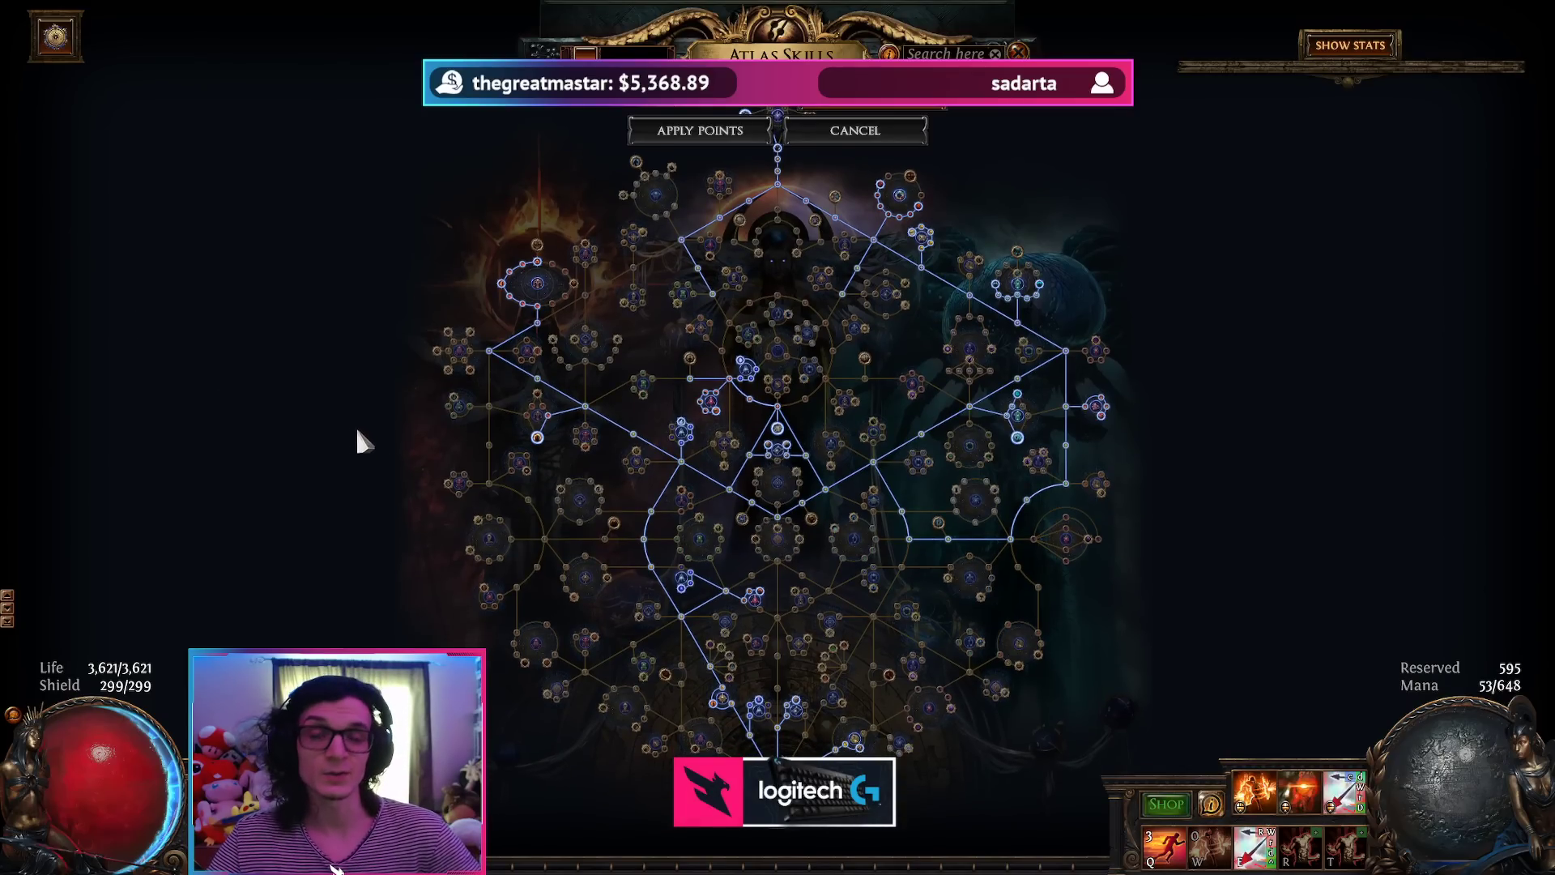
key("alt+Tab")
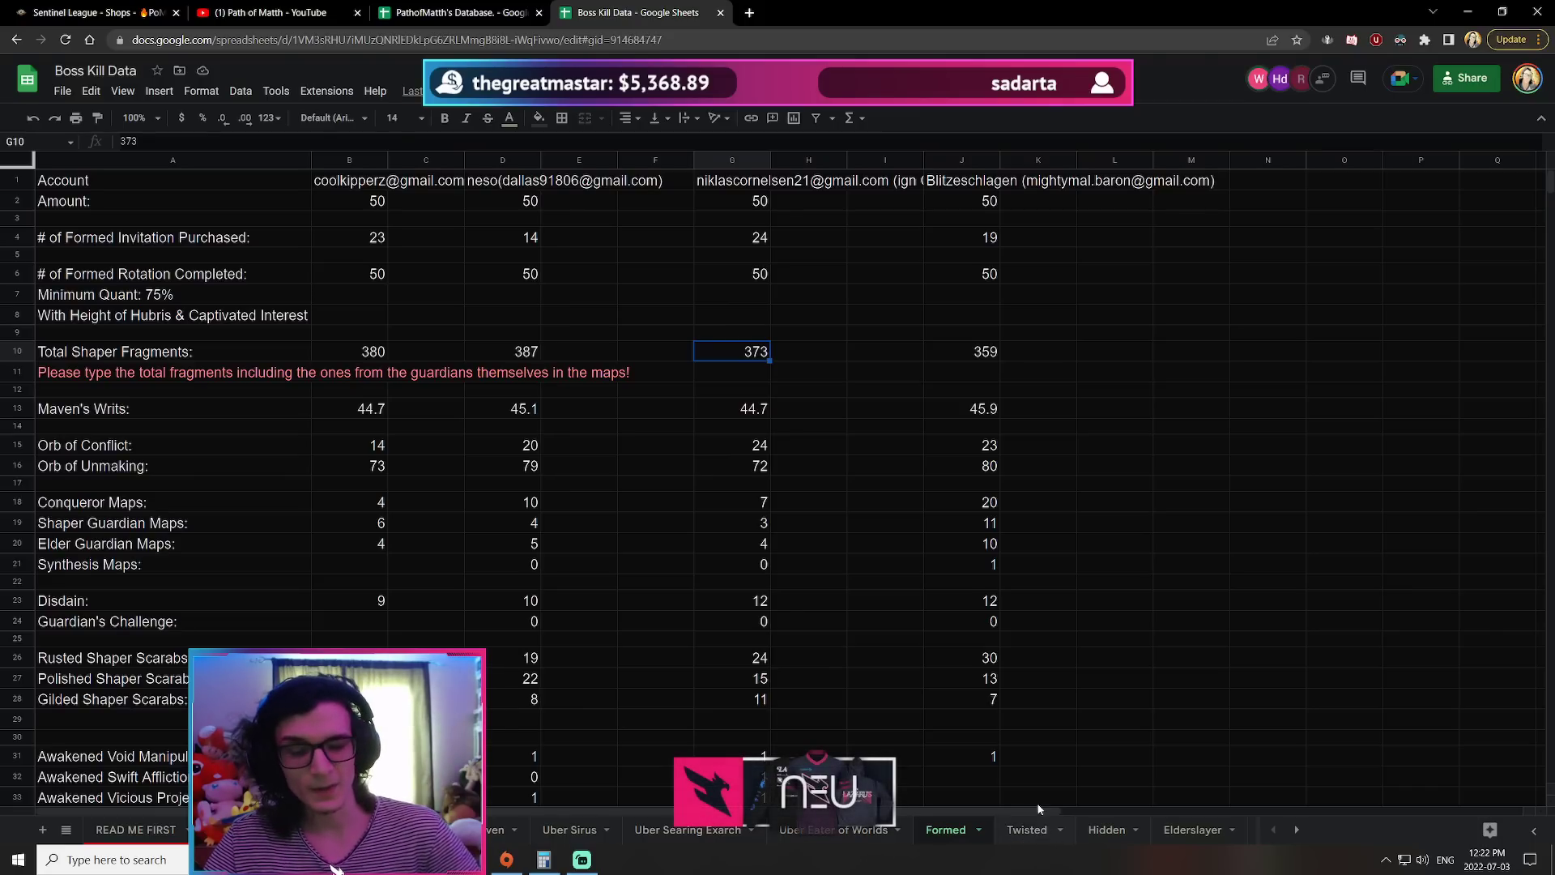
Step: Switch to the Hidden sheet's per-farmer rotation and drop tallies
left_click(1105, 832)
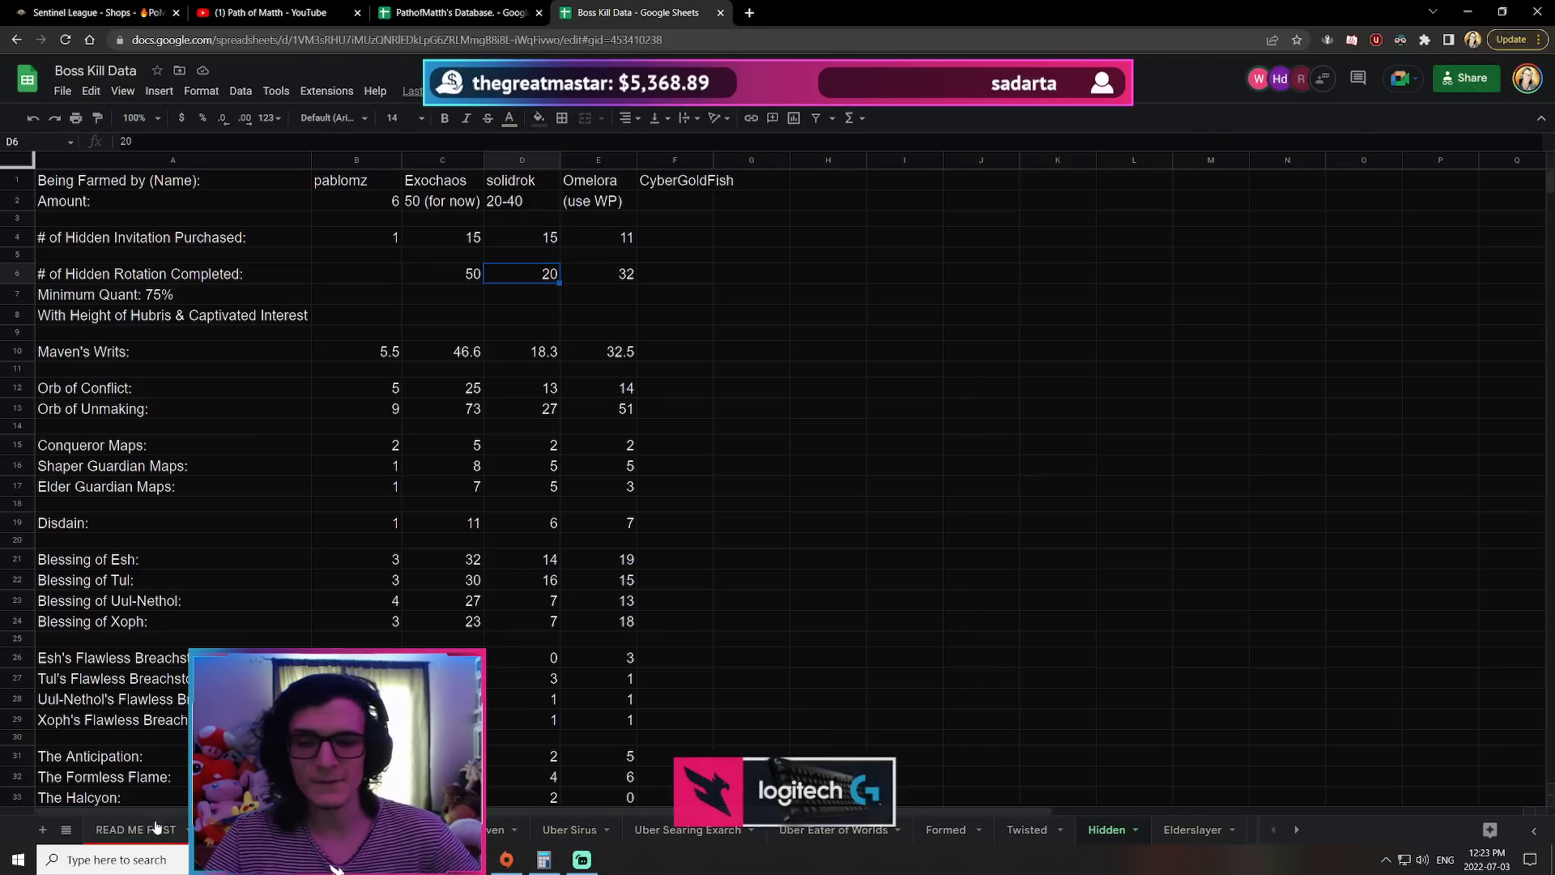
Step: Return to READ ME FIRST with Alt+Left, highlight goals block F16:M26, then deselect
key("alt+Left")
left_click_drag(462, 347, 967, 589)
left_click(1160, 717)
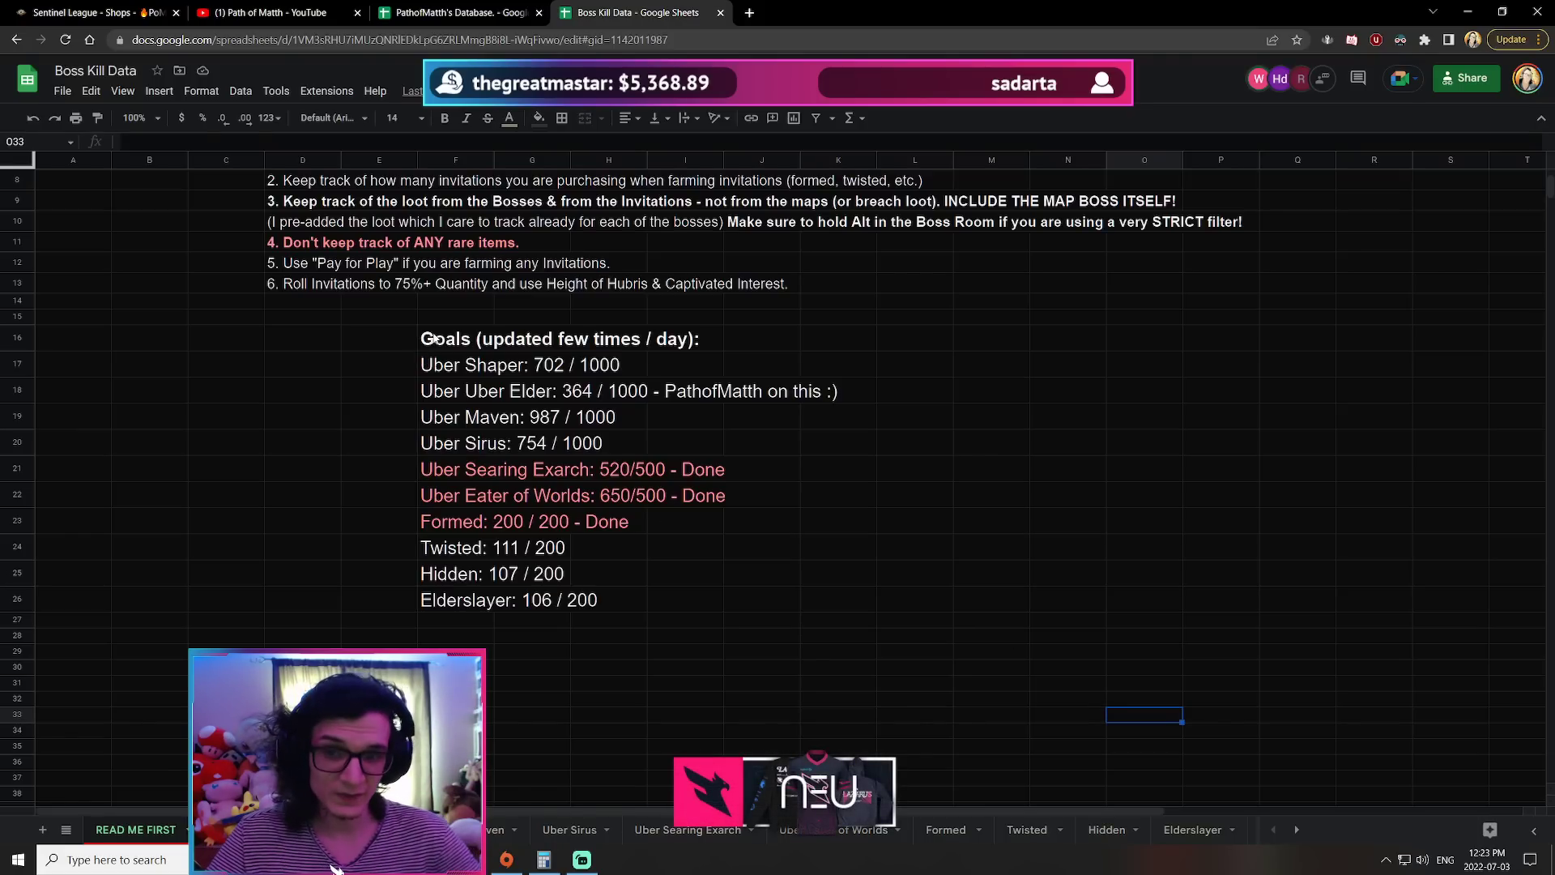
left_click_drag(434, 339, 871, 607)
scroll(871, 619, "up", 1)
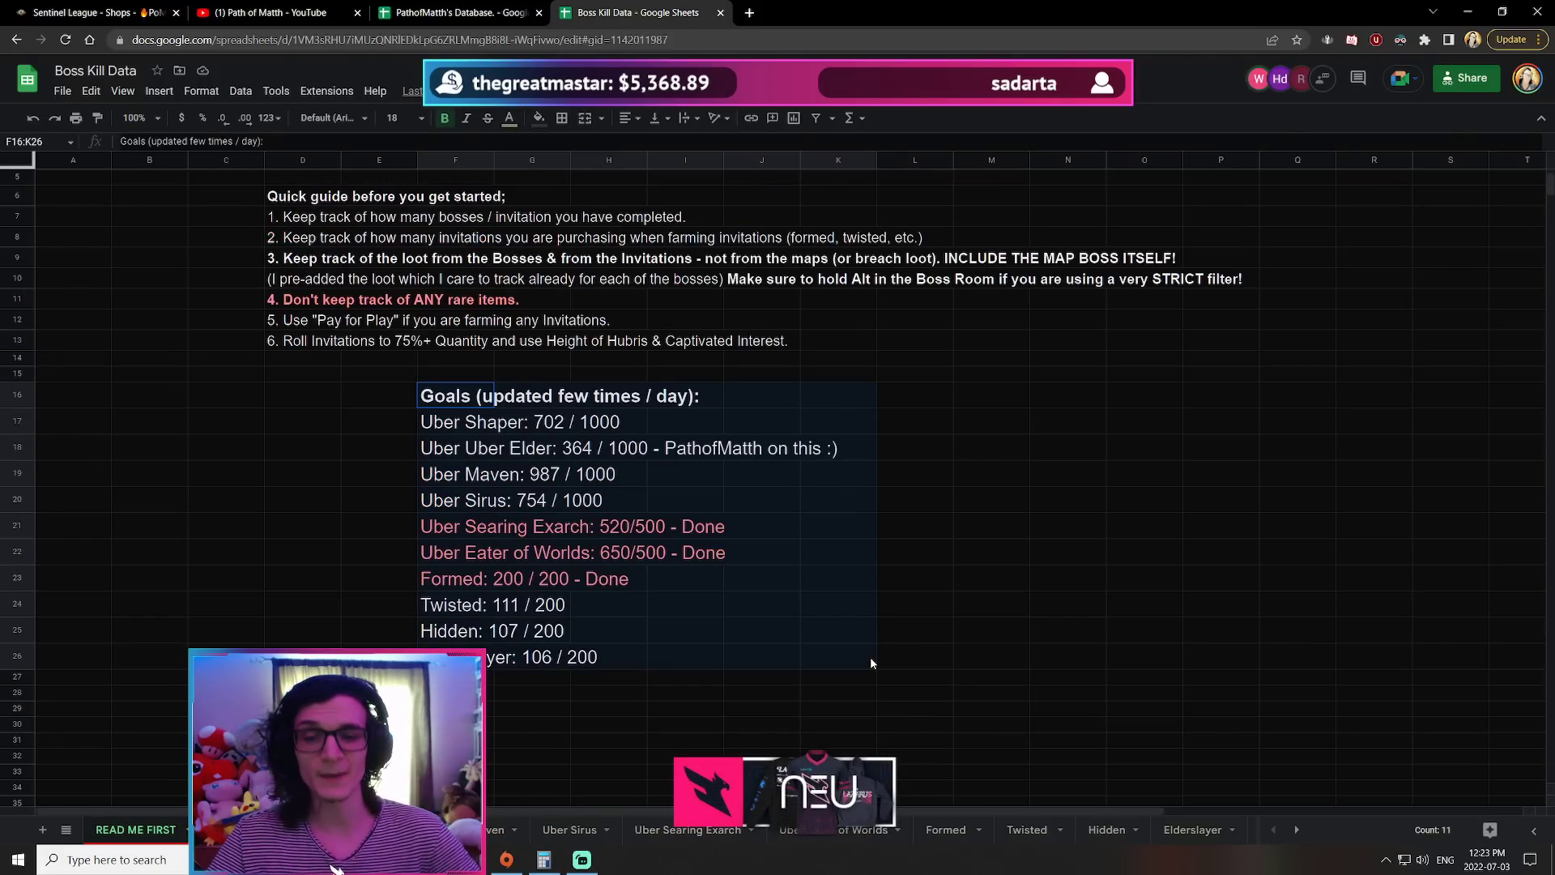
Step: Highlight the Uber boss goal lines twice, clearing the selection each time
left_click(792, 678)
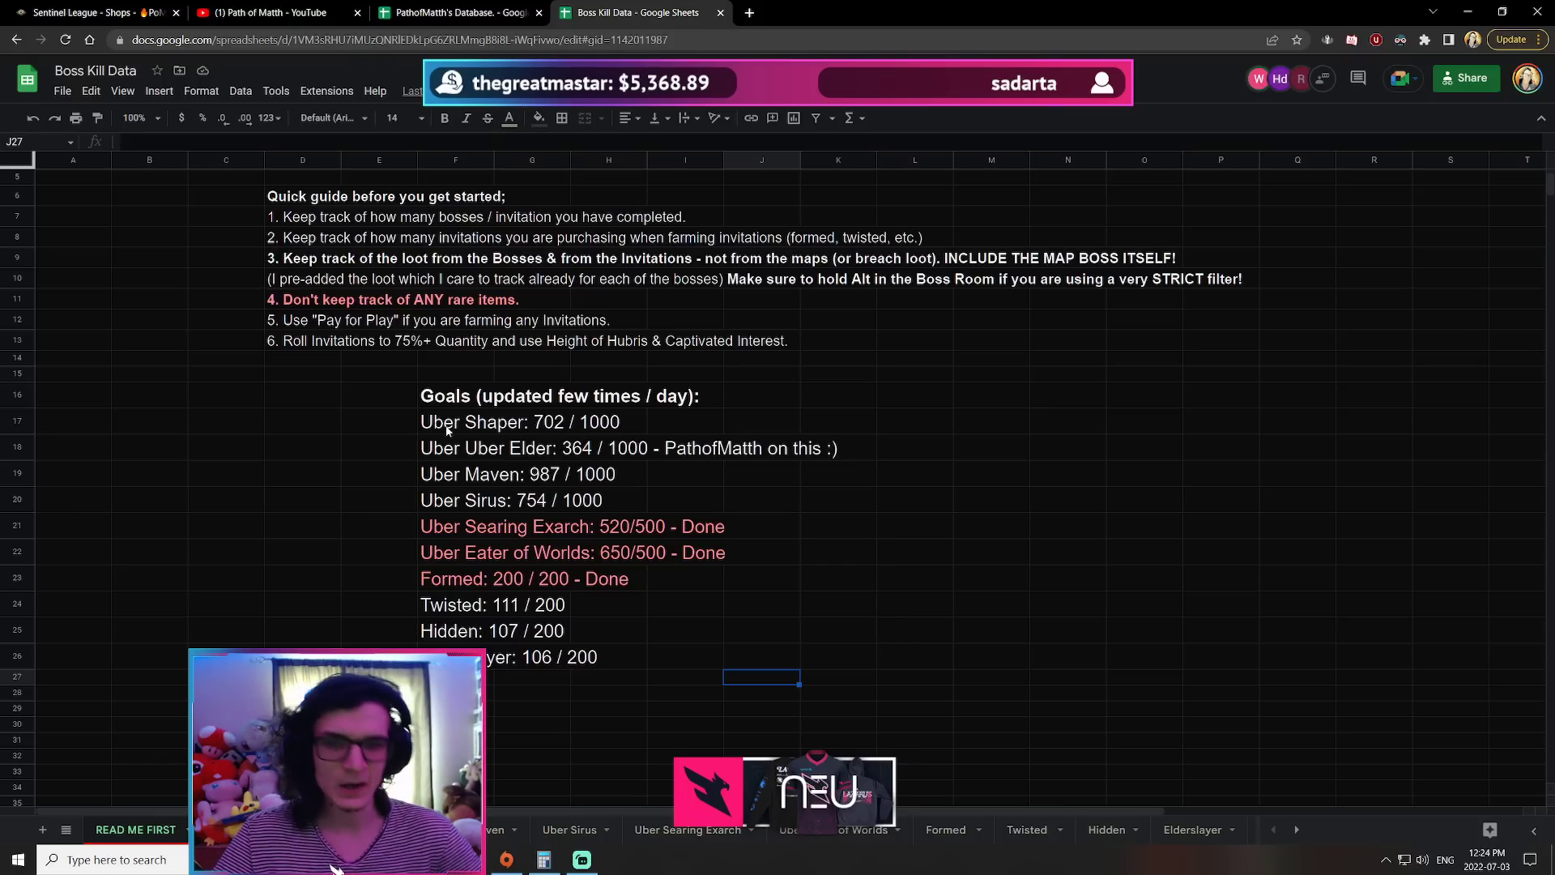
left_click_drag(444, 425, 716, 578)
left_click(850, 658)
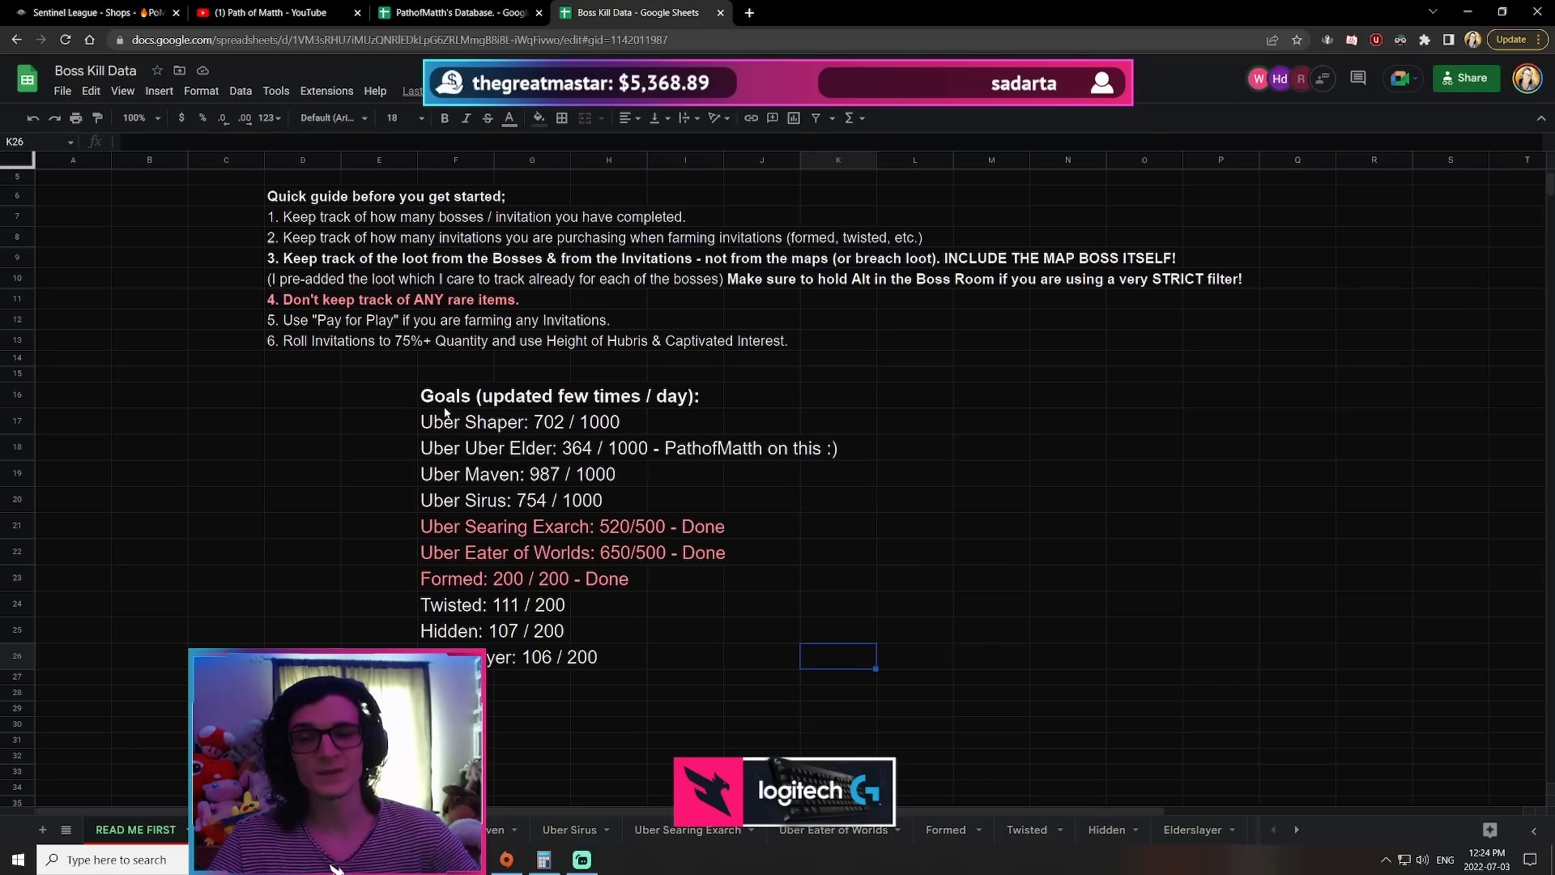
left_click_drag(447, 412, 717, 577)
left_click(761, 656)
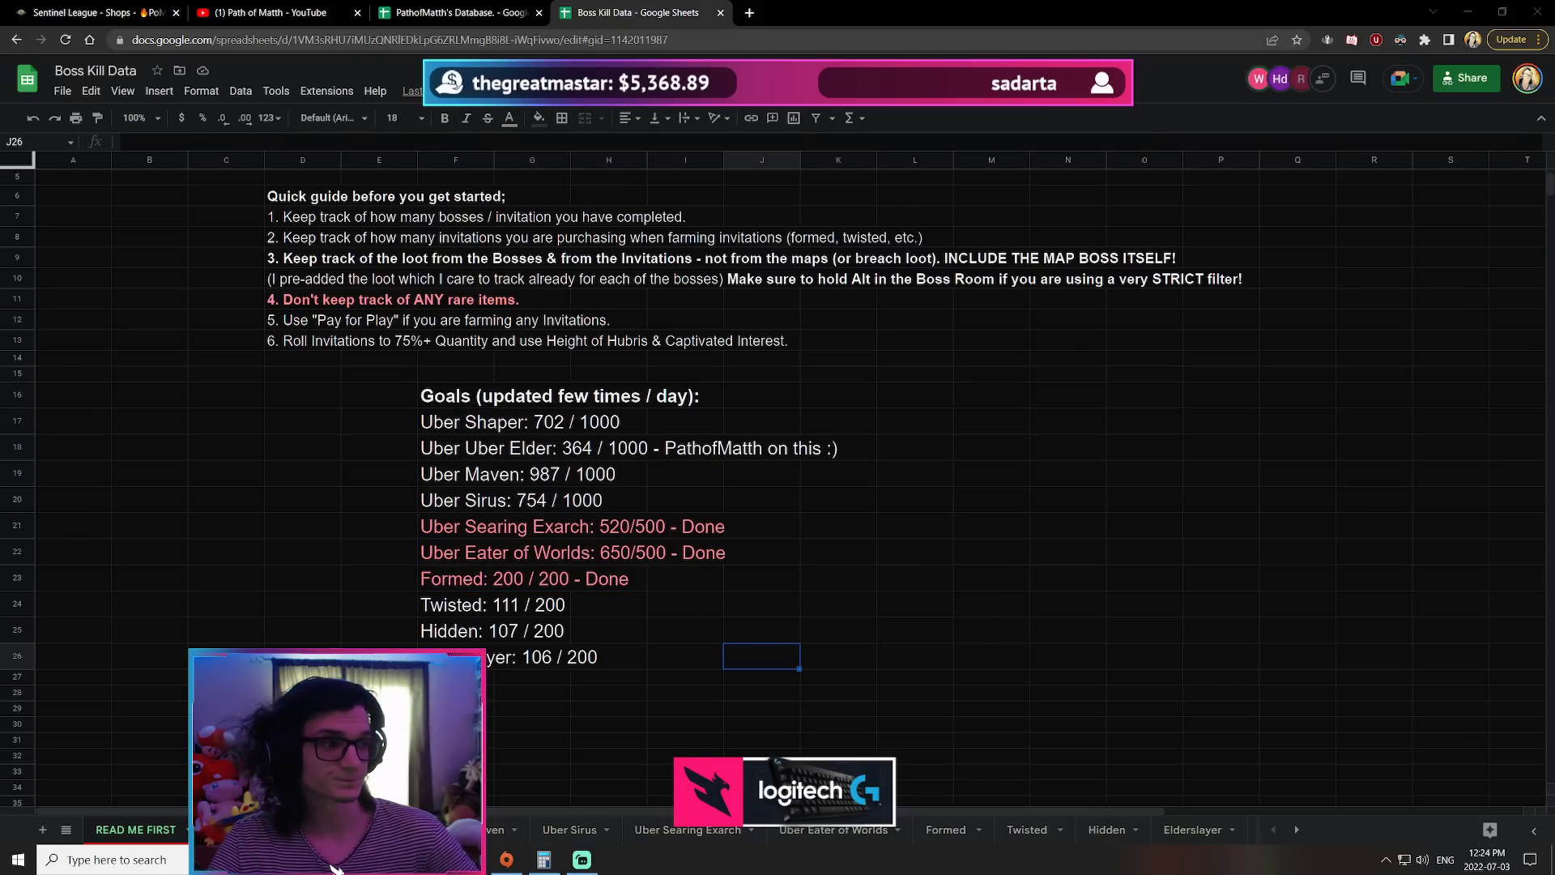